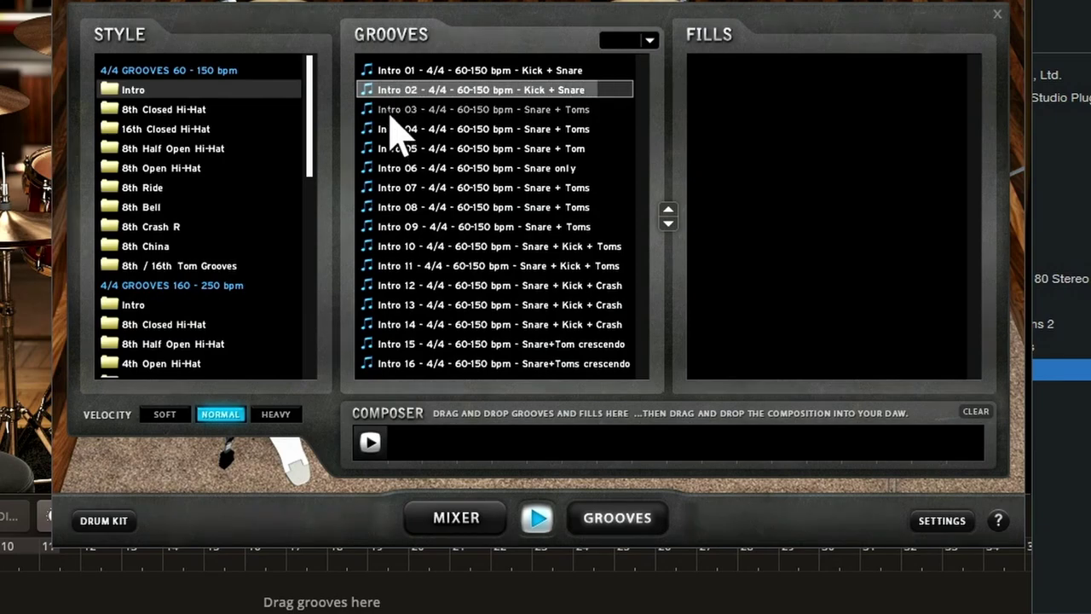
Audition the Intro 05 groove from the 4/4 60-150 bpm Intro style and stop its playback.
{"action": "left_click", "coordinate": [409, 150]}
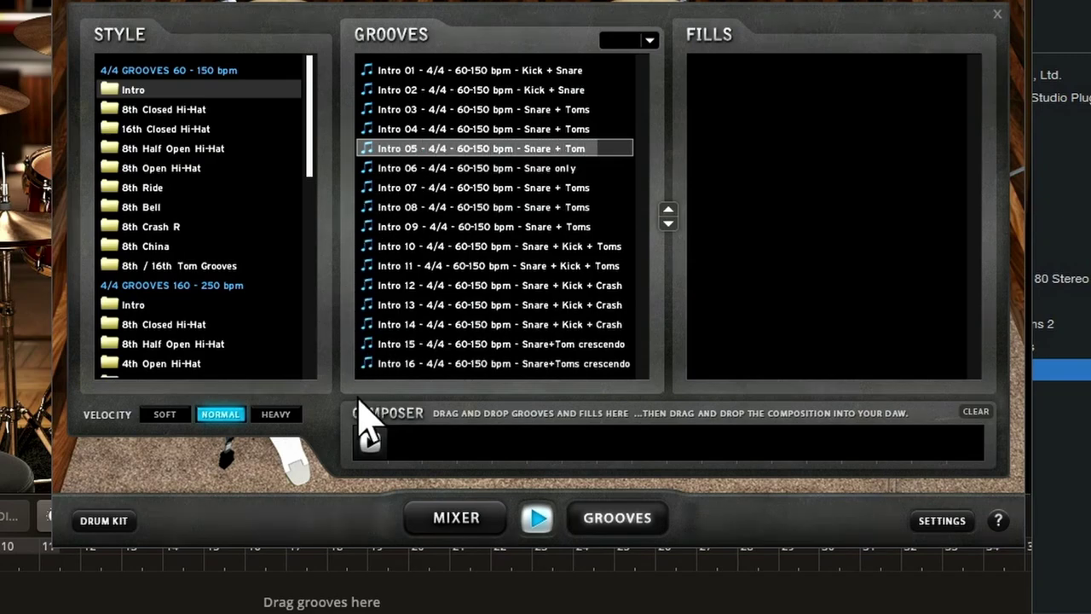
{"action": "left_click", "coordinate": [530, 516]}
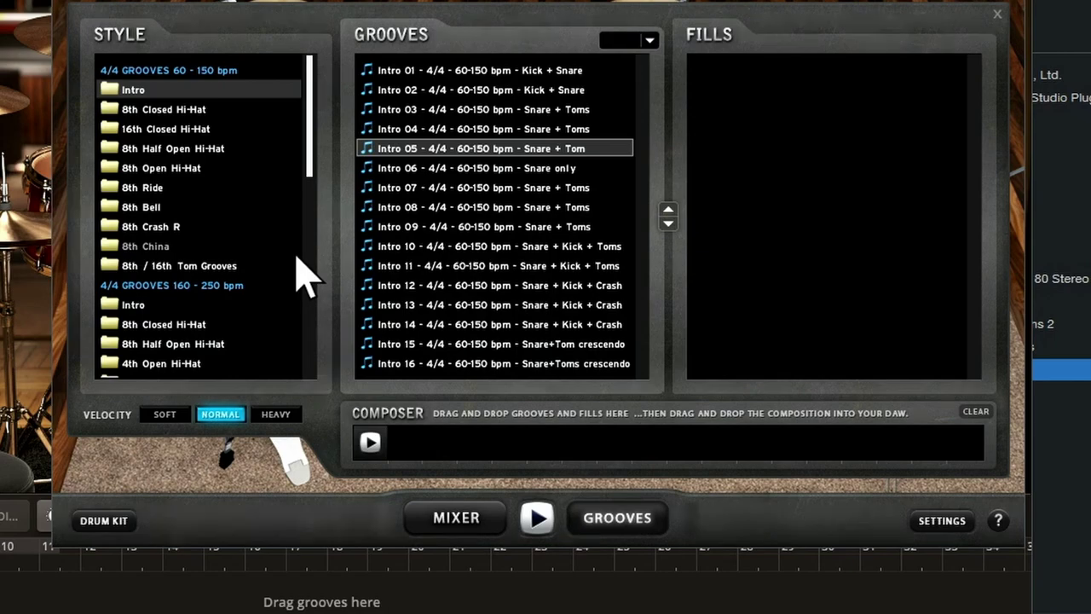
Browse the 4/4 60-150 bpm 8th Ride style and choose Groove 04.
{"action": "left_click", "coordinate": [154, 189]}
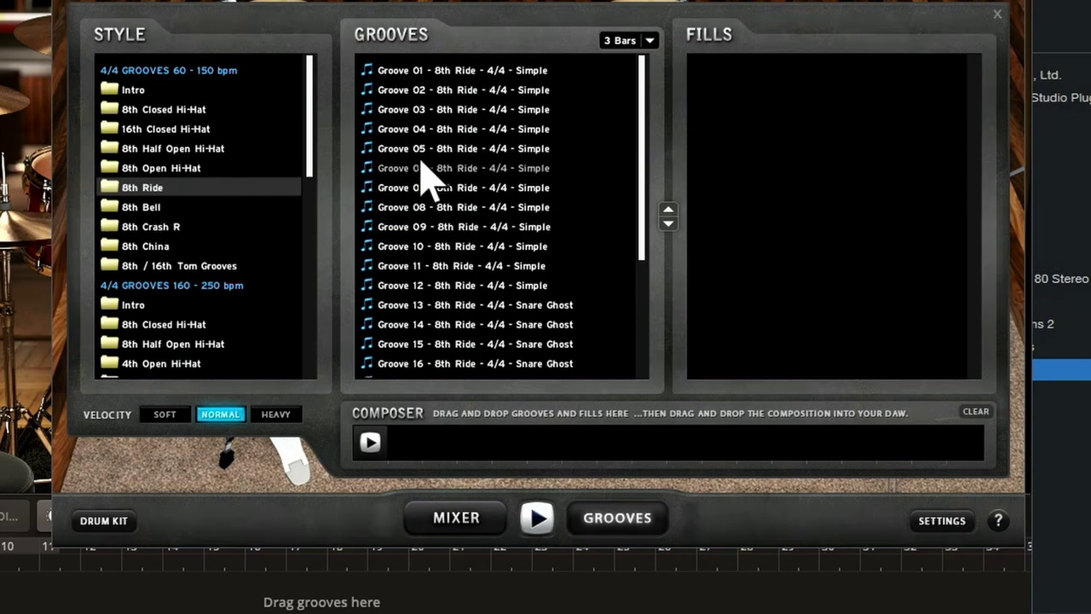
{"action": "left_click", "coordinate": [411, 129]}
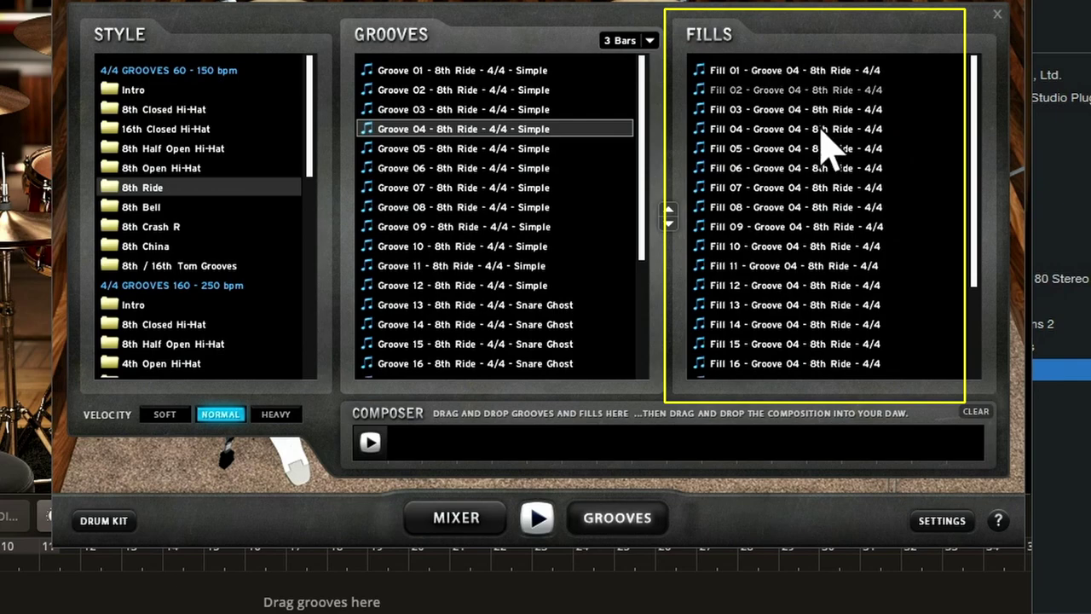
{"action": "left_click", "coordinate": [485, 172]}
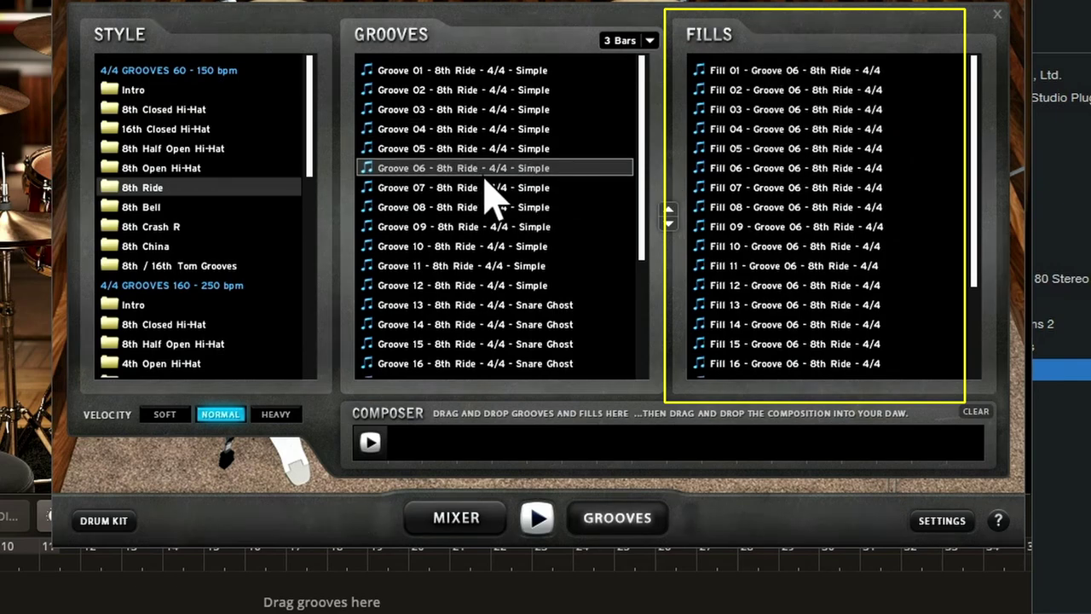
{"action": "left_click", "coordinate": [472, 231]}
{"action": "left_click", "coordinate": [463, 135]}
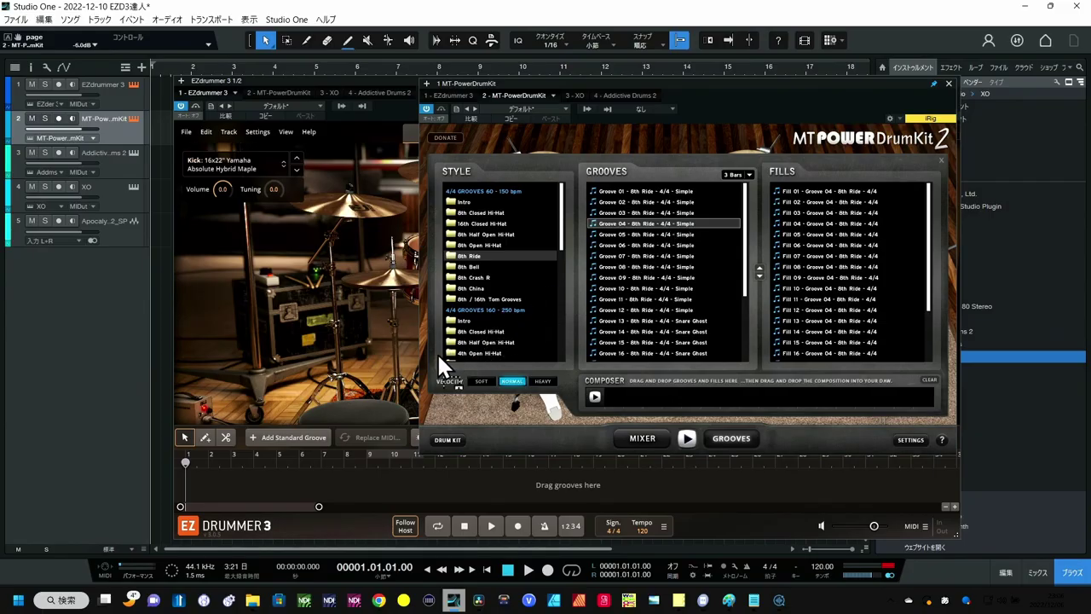
Place the 3-bar Groove 04 at bar 1 of the EZdrummer 3 song track, followed by Fill 04 at bar 4.
{"action": "left_click_drag", "start_coordinate": [439, 359], "coordinate": [189, 475]}
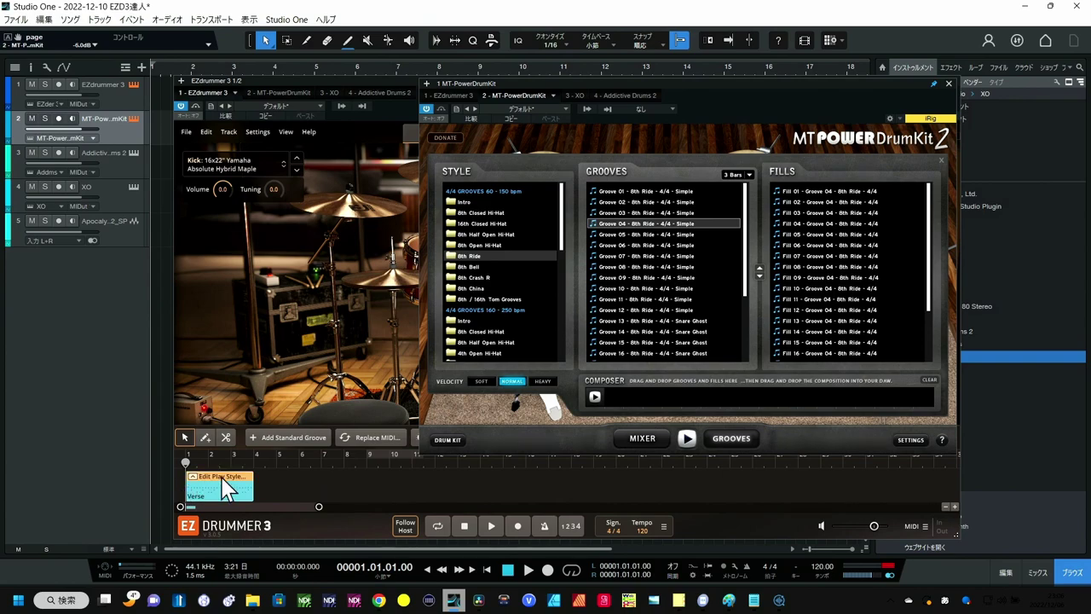
{"action": "left_click", "coordinate": [820, 223]}
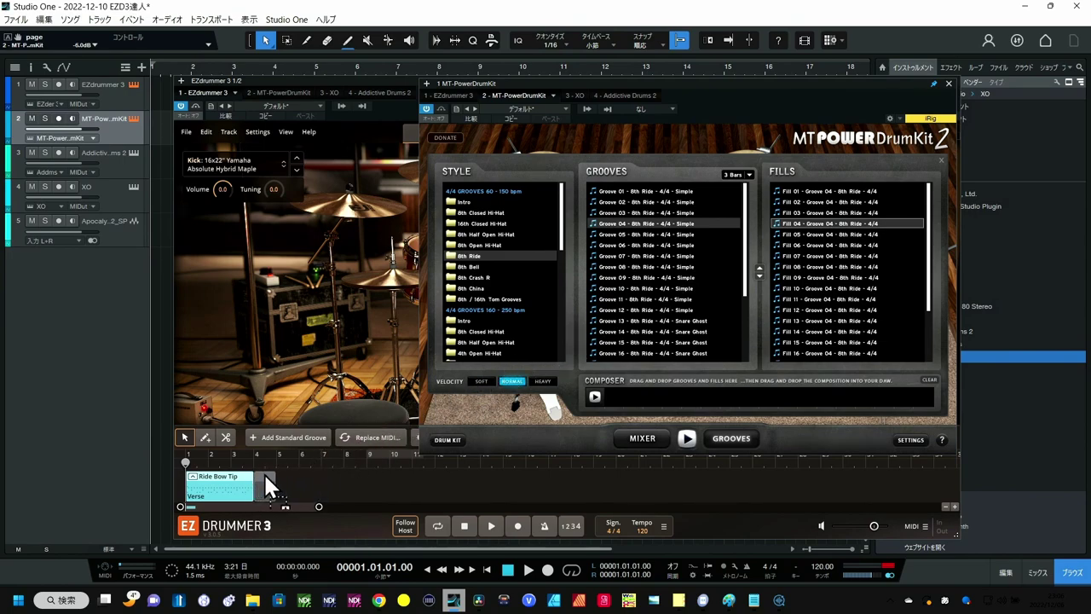
{"action": "left_click_drag", "start_coordinate": [254, 475], "coordinate": [256, 486]}
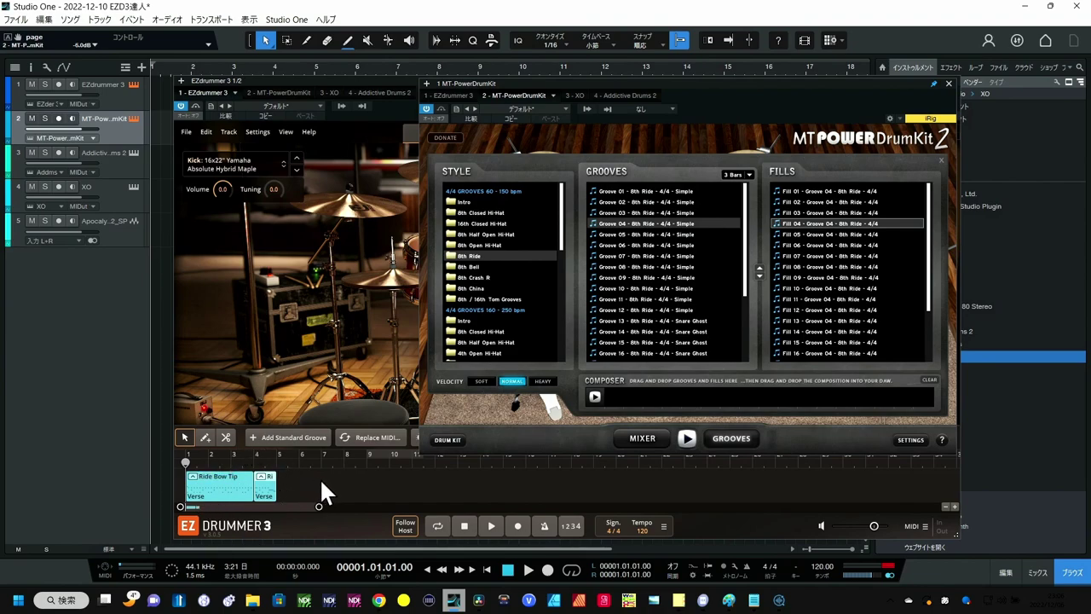
Select the Ride Bow Tip groove block at bar 1 and open it in Edit Play Style.
{"action": "left_click", "coordinate": [209, 481]}
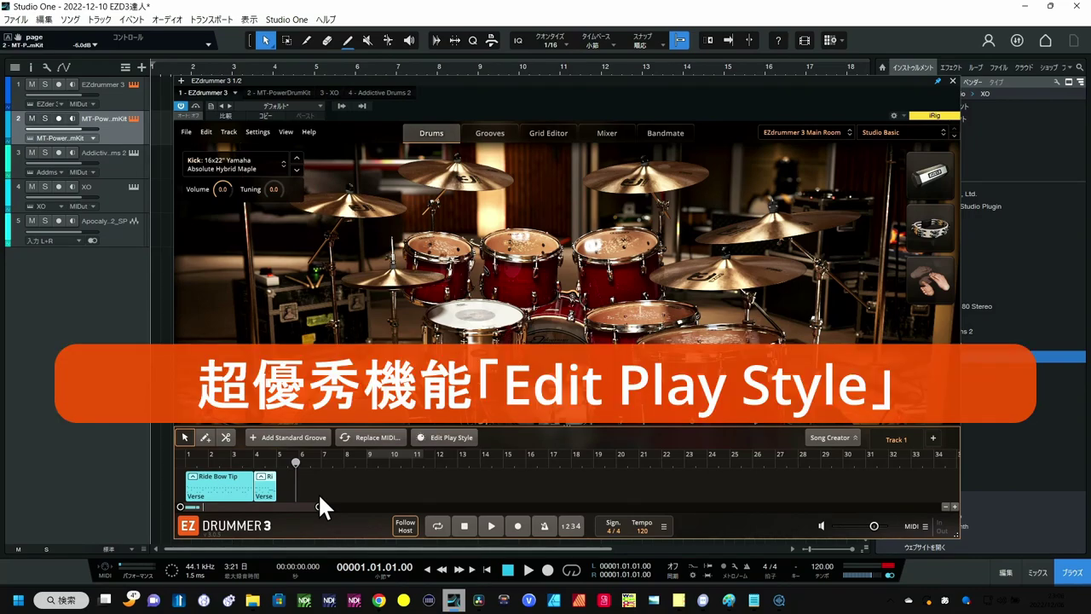
{"action": "left_click", "coordinate": [217, 497]}
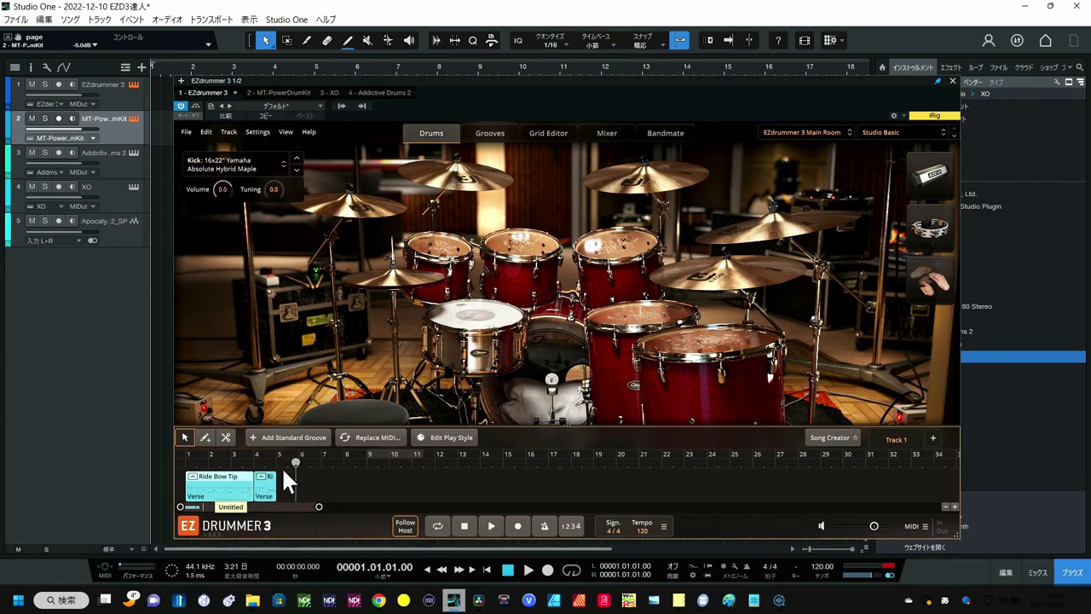
{"action": "left_click", "coordinate": [458, 439]}
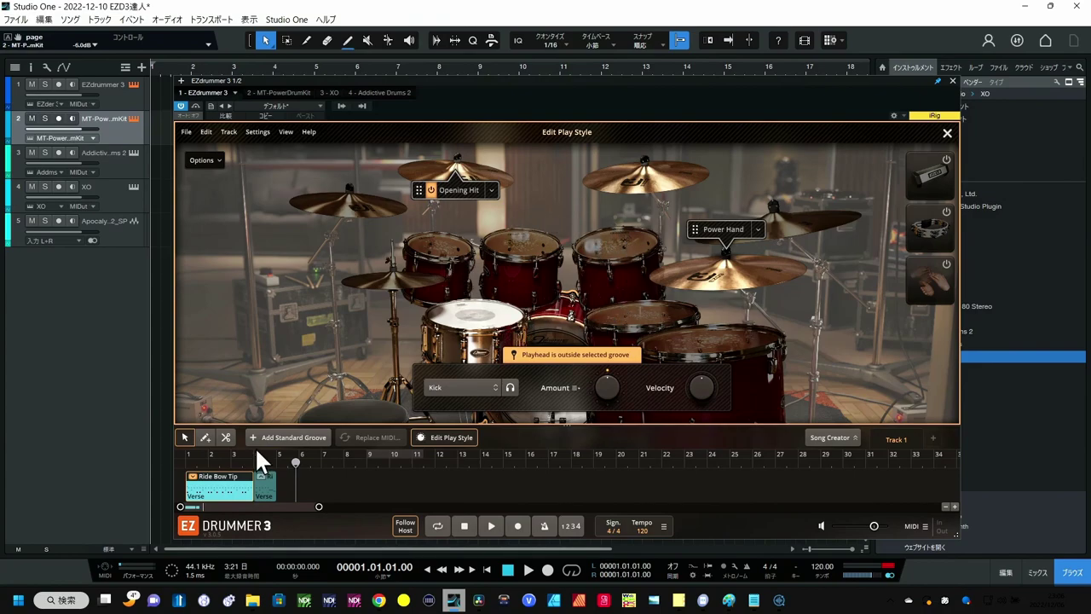
Set the loop area over bars 1 to 3 of the selected groove and play it back.
{"action": "mouse_move", "coordinate": [253, 474]}
{"action": "left_mouse_down"}
{"action": "mouse_move", "coordinate": [233, 469]}
{"action": "mouse_move", "coordinate": [248, 470]}
{"action": "left_mouse_up"}
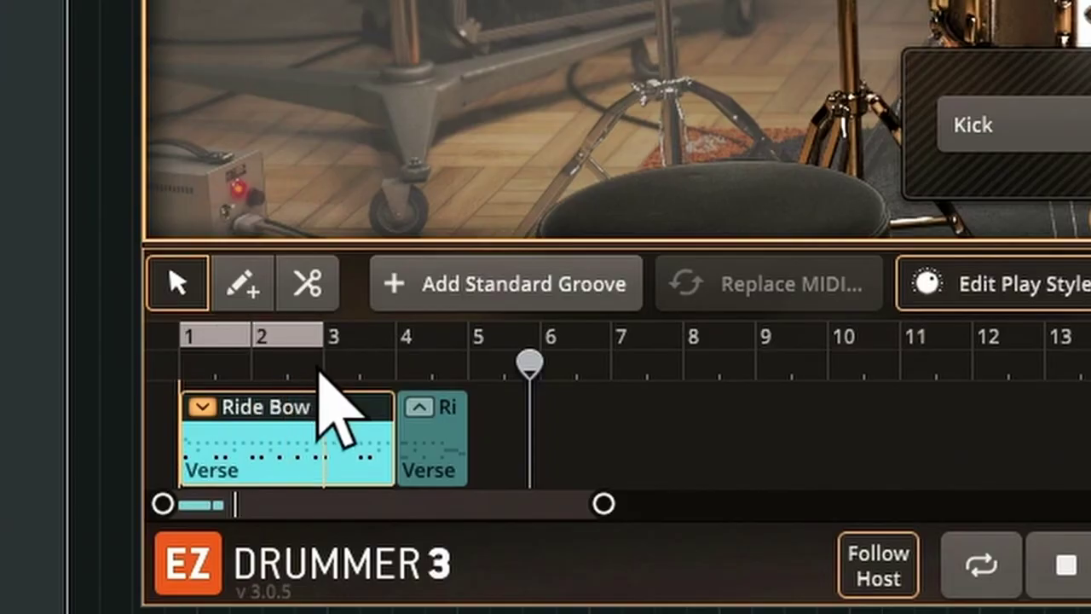
{"action": "left_click_drag", "start_coordinate": [369, 383], "coordinate": [383, 385]}
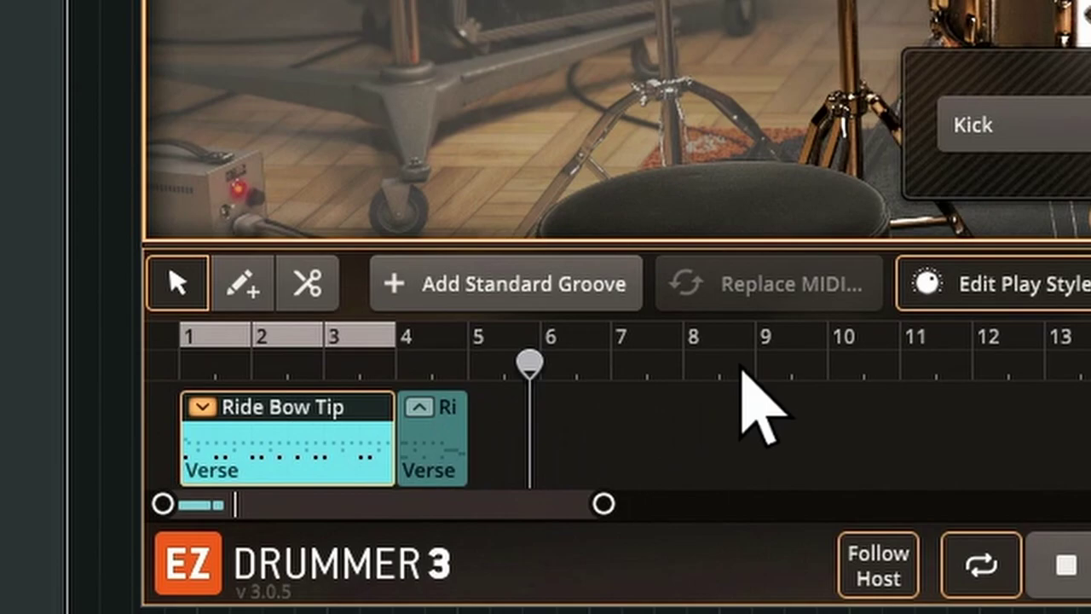
{"action": "key", "text": "space"}
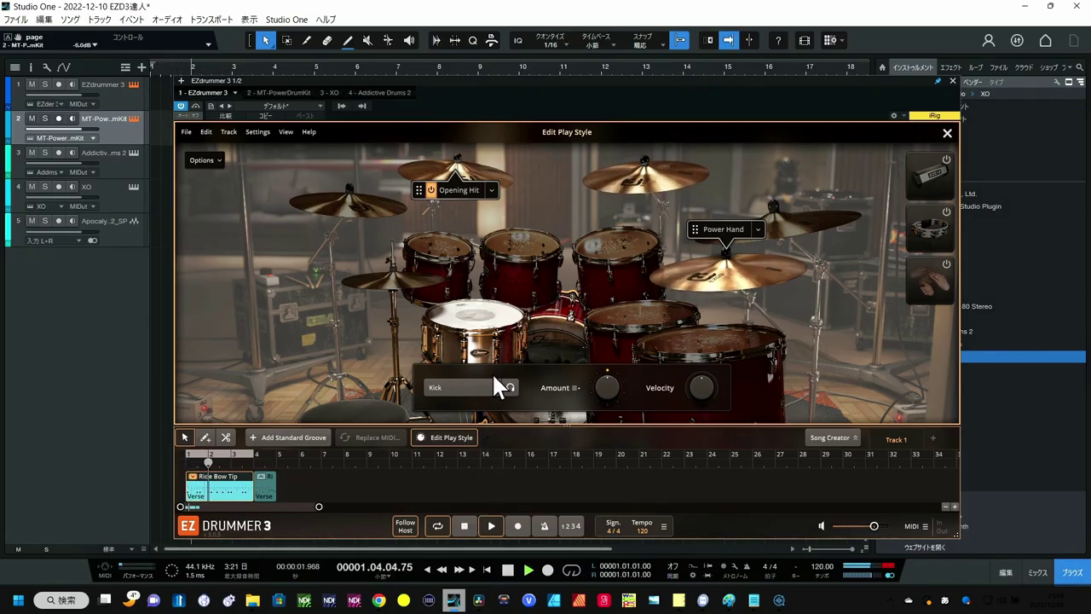
Raise the snare's Amount to 15 notes and increase its Velocity slightly.
{"action": "left_click", "coordinate": [492, 331]}
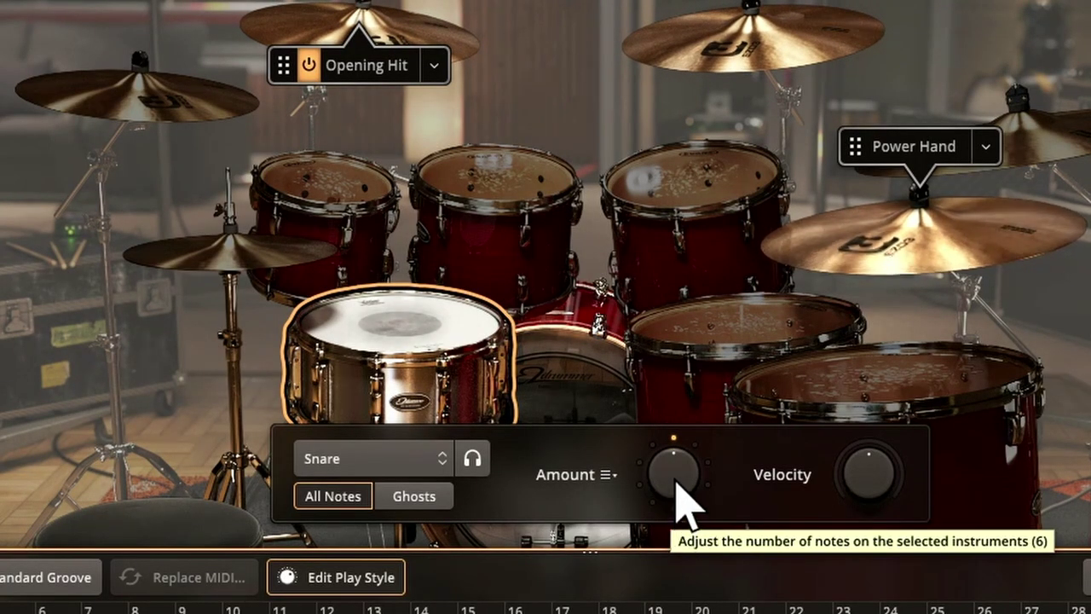
{"action": "mouse_move", "coordinate": [685, 500]}
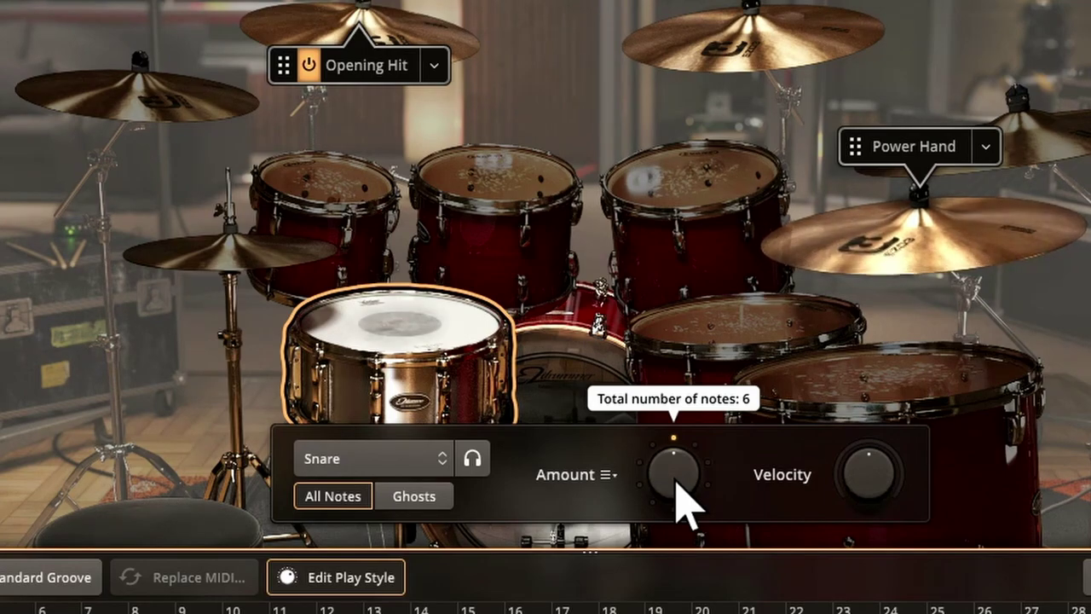
{"action": "left_click_drag", "start_coordinate": [676, 483], "coordinate": [674, 398]}
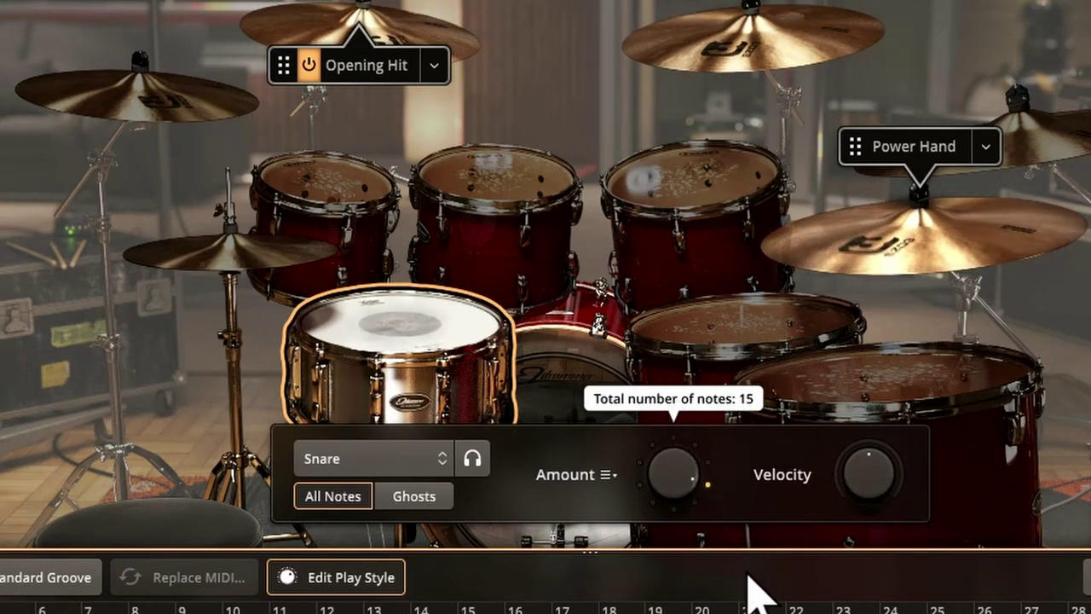
{"action": "left_click", "coordinate": [882, 499]}
{"action": "left_click_drag", "start_coordinate": [881, 476], "coordinate": [846, 421]}
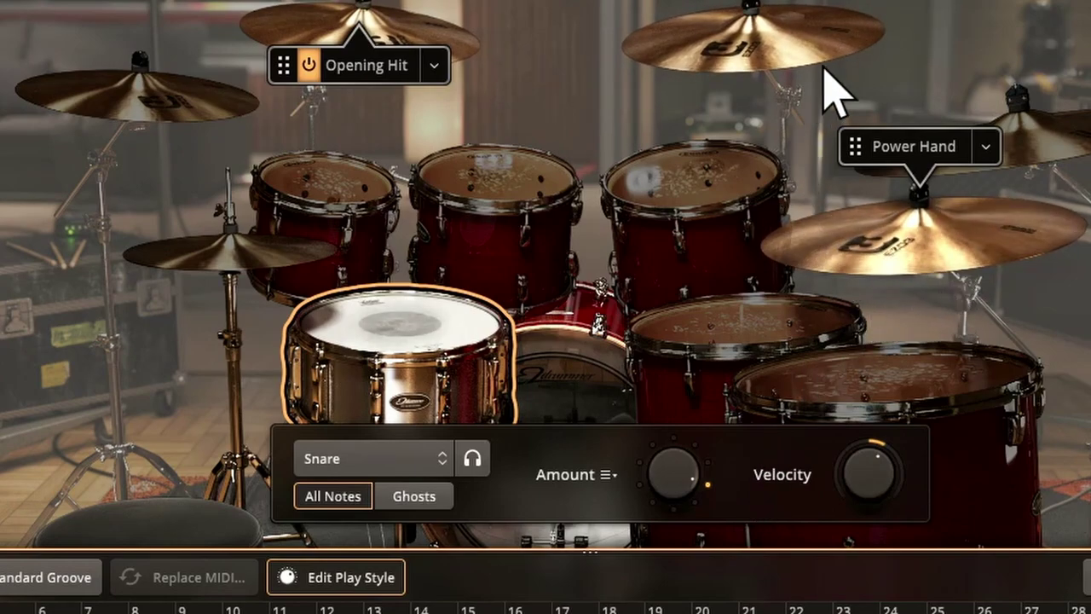
Raise the ride cymbal's Amount to 29 notes and adjust its Velocity.
{"action": "left_click", "coordinate": [980, 249]}
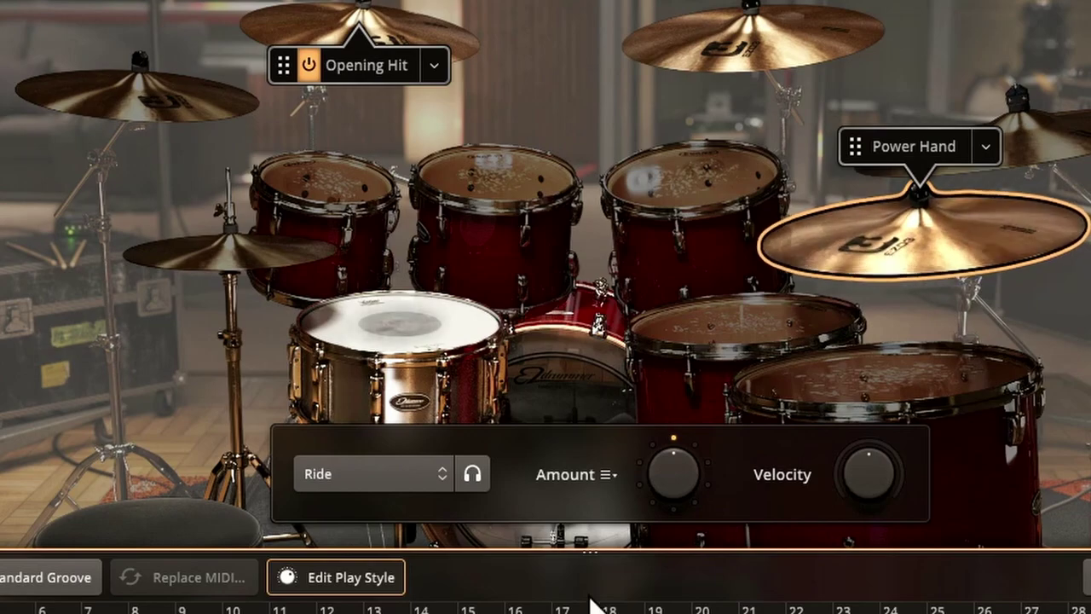
{"action": "mouse_move", "coordinate": [678, 463]}
{"action": "left_click_drag", "start_coordinate": [678, 463], "coordinate": [680, 428]}
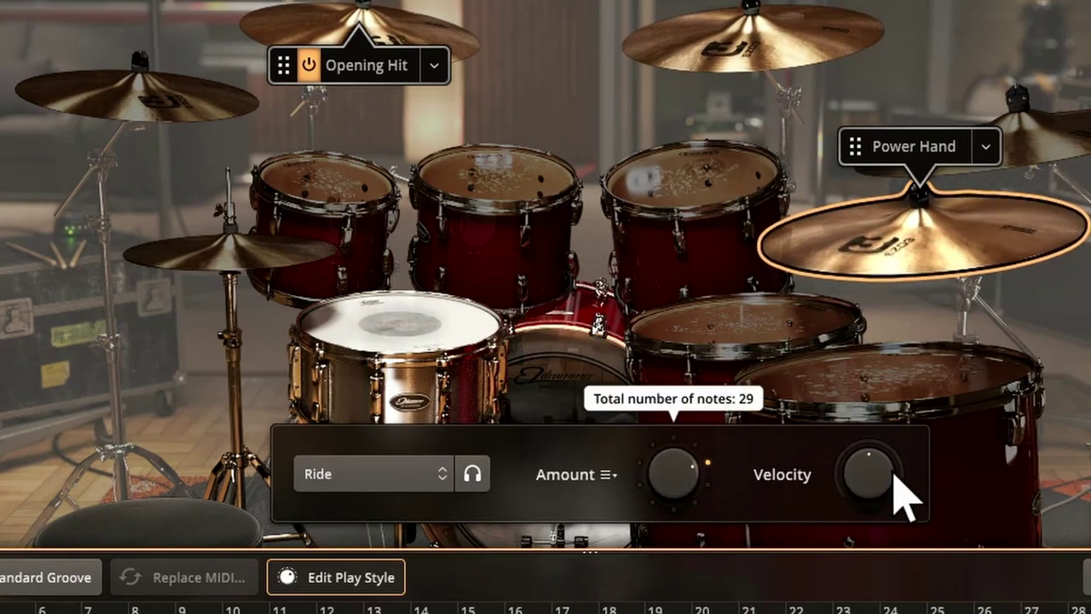
{"action": "left_click_drag", "start_coordinate": [896, 487], "coordinate": [901, 468]}
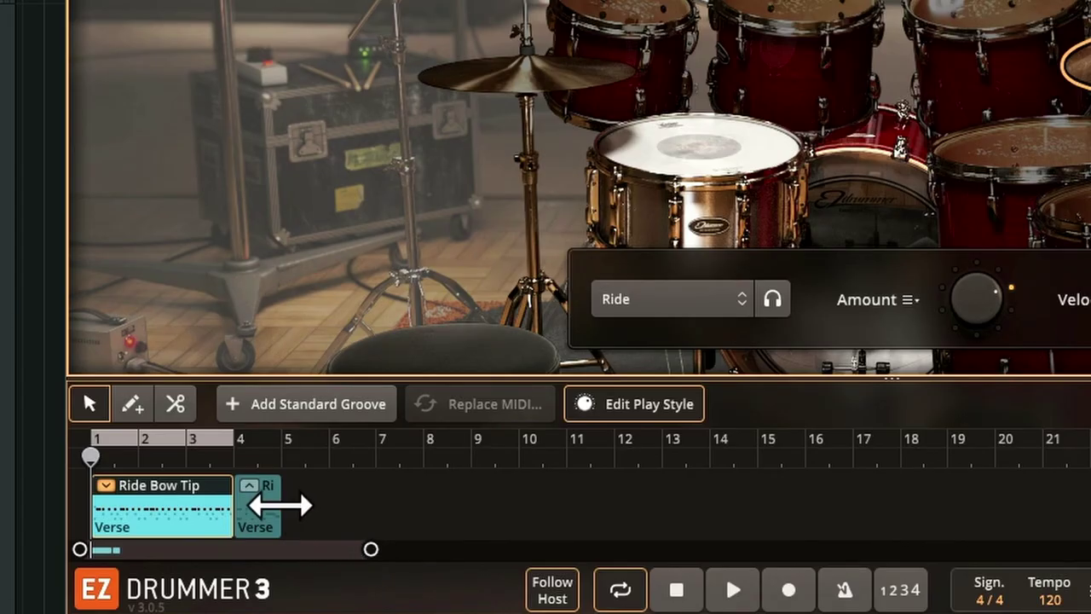
Merge the groove at bar 1 and the fill at bar 4 into a single block.
{"action": "left_click", "coordinate": [264, 509]}
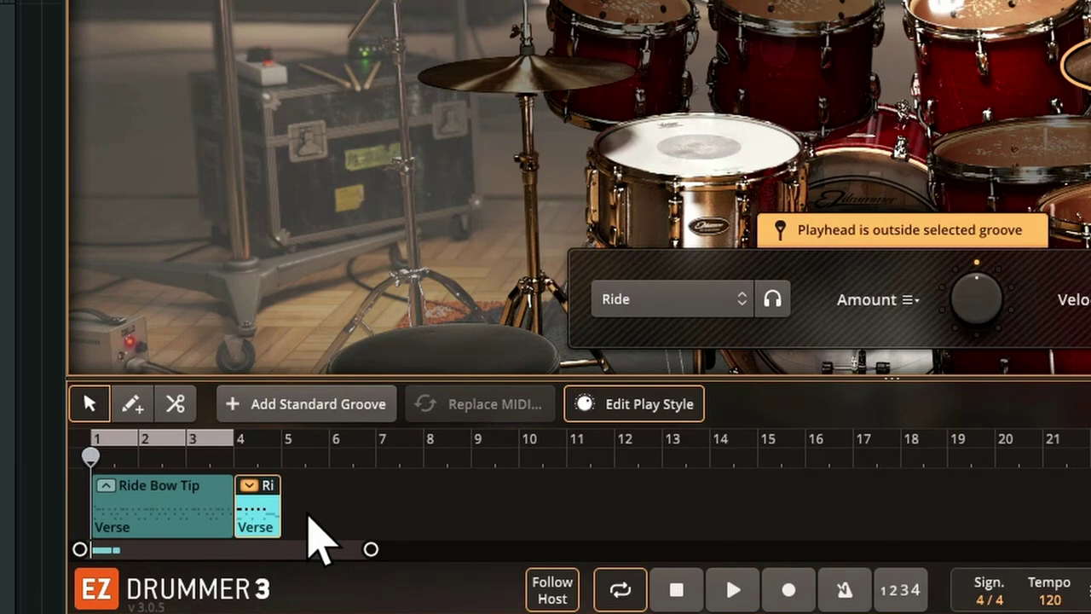
{"action": "left_click_drag", "start_coordinate": [361, 479], "coordinate": [174, 533]}
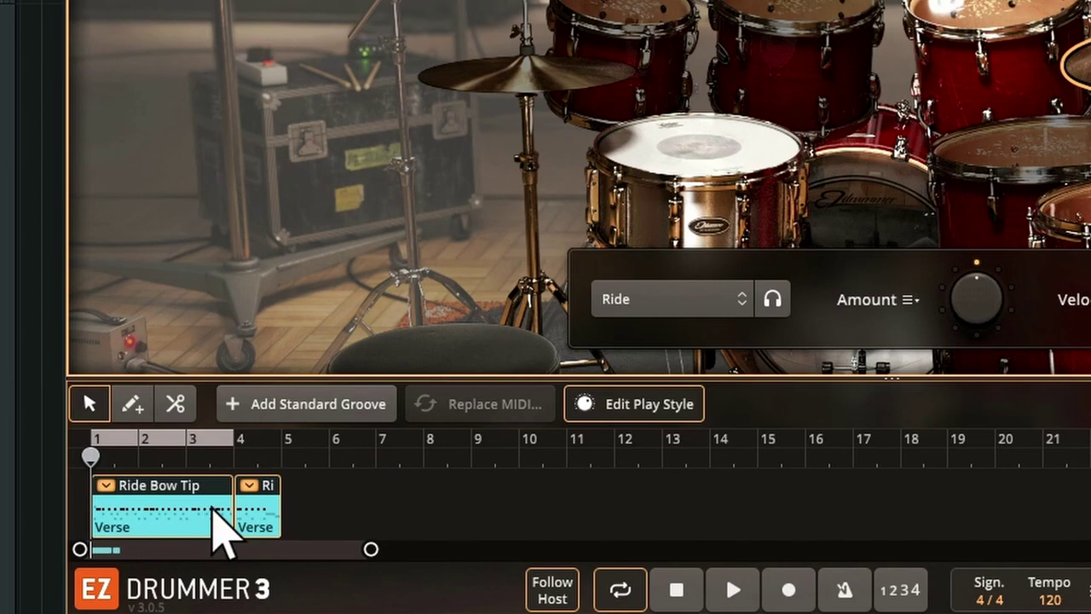
{"action": "right_click", "coordinate": [214, 510]}
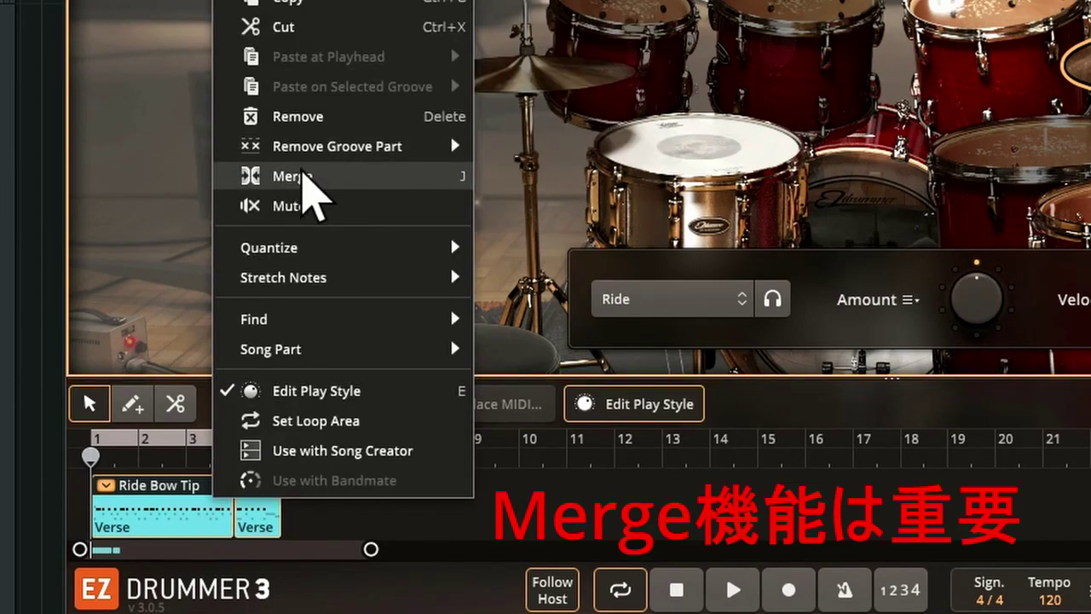
{"action": "left_click", "coordinate": [300, 174]}
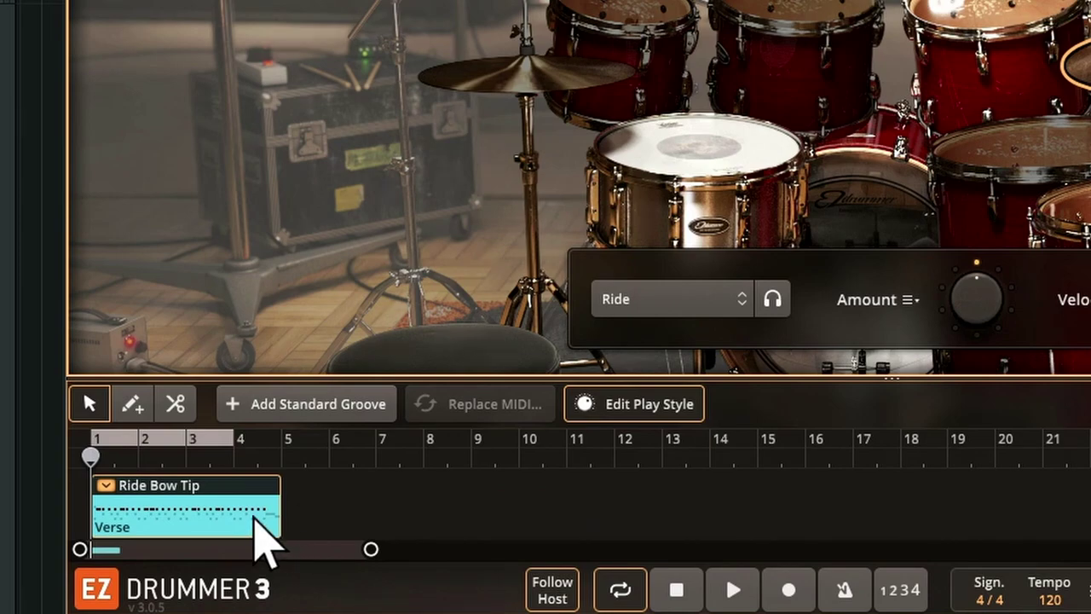
Reopen Edit Play Style for the merged groove and adjust the ride's Velocity.
{"action": "left_click", "coordinate": [652, 406]}
{"action": "left_click", "coordinate": [652, 406]}
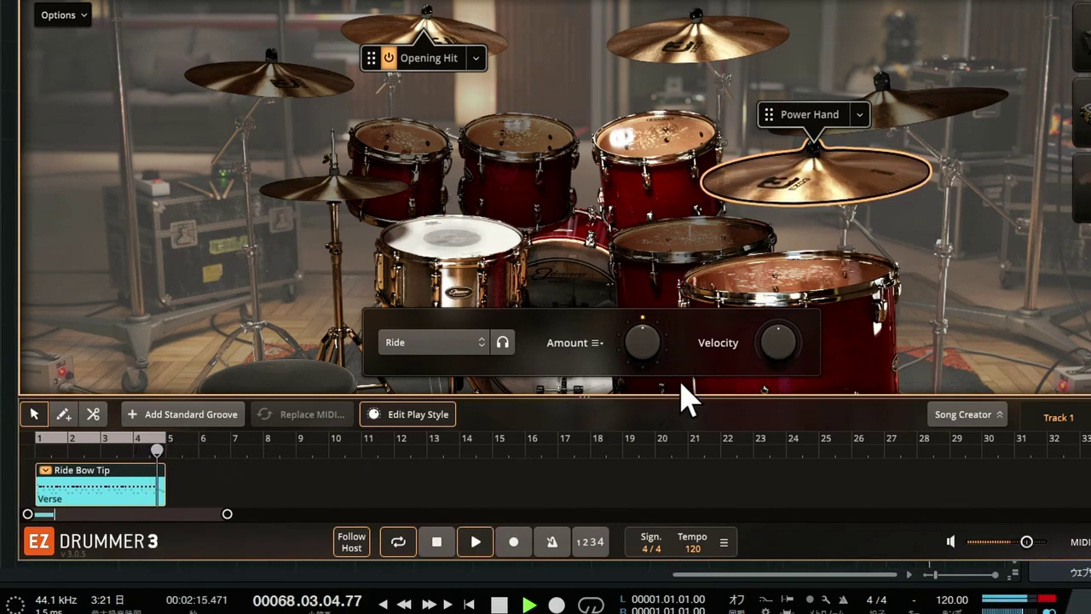
{"action": "left_click_drag", "start_coordinate": [770, 366], "coordinate": [760, 341]}
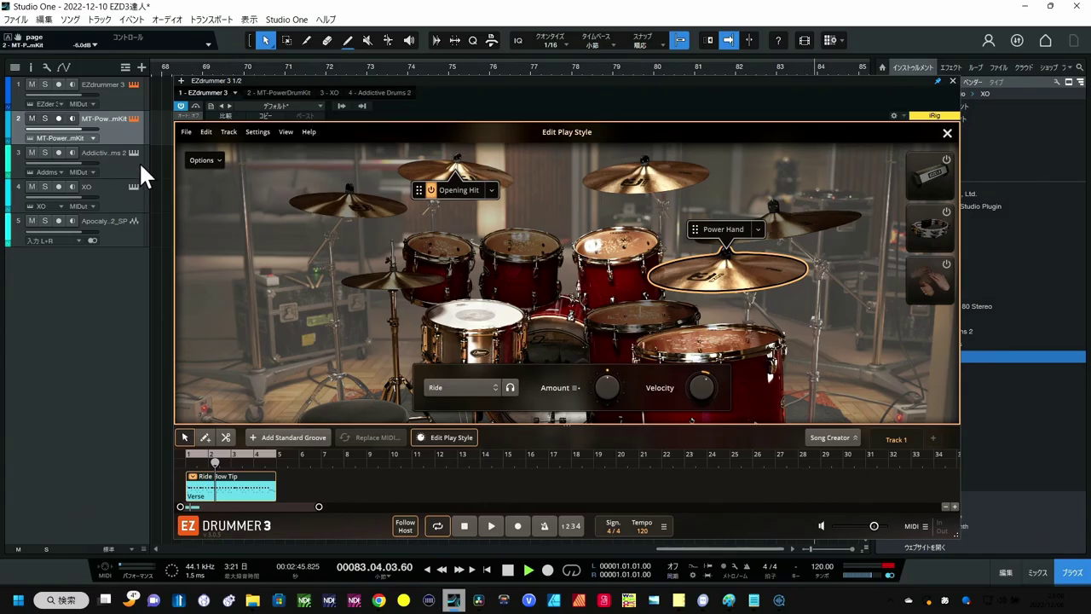
Bring up MT-PowerDrumKit beside the EZdrummer 3 kit view and audition Groove 05 of the 8th Ride style.
{"action": "left_click", "coordinate": [133, 118]}
{"action": "left_click_drag", "start_coordinate": [701, 78], "coordinate": [810, 66]}
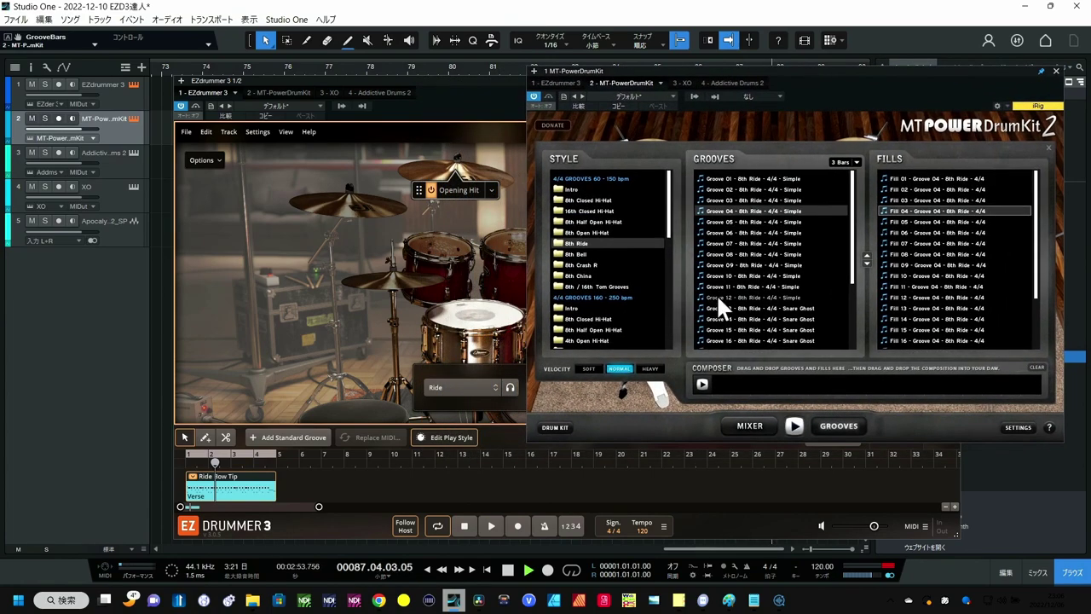
{"action": "left_click", "coordinate": [725, 221]}
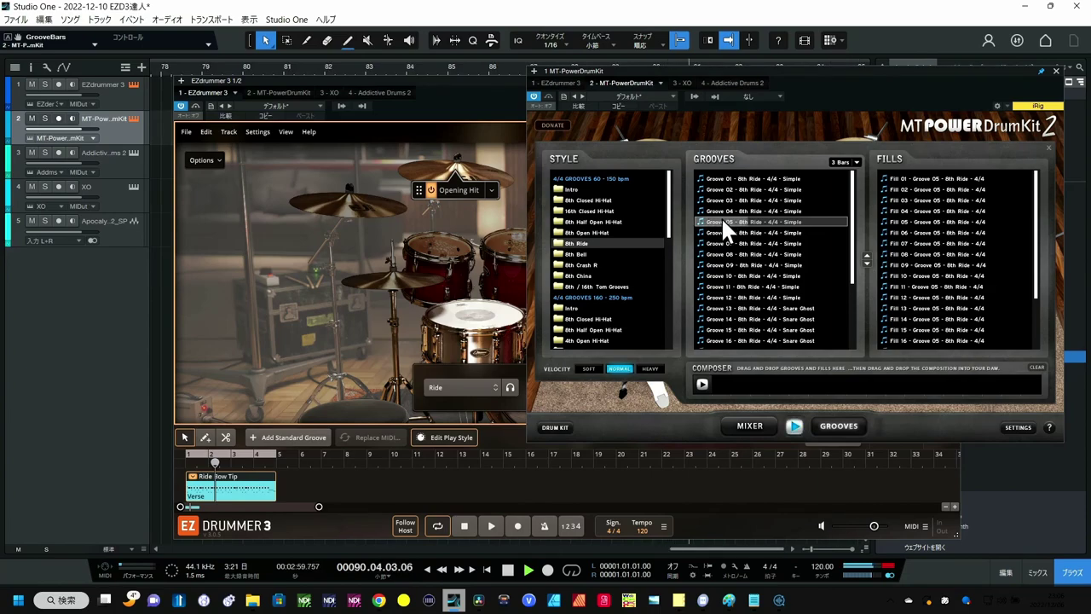
{"action": "left_click", "coordinate": [796, 422]}
Set the groove length to 4 Bars and place Groove 05 after the merged block, at bar 5.
{"action": "left_click", "coordinate": [842, 162]}
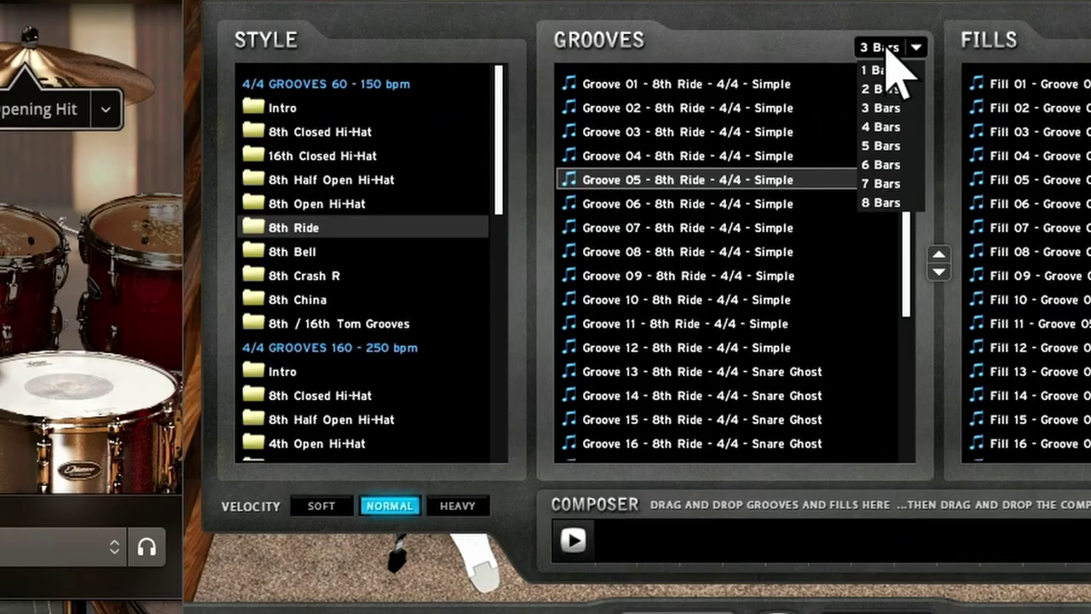
{"action": "left_click", "coordinate": [883, 127]}
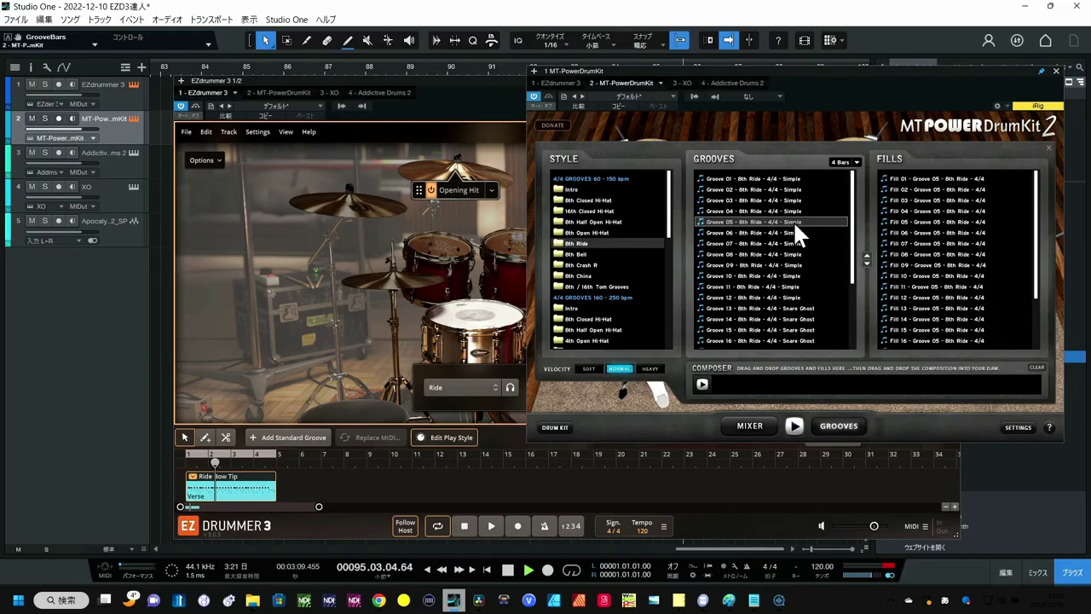
{"action": "left_click_drag", "start_coordinate": [792, 220], "coordinate": [273, 488]}
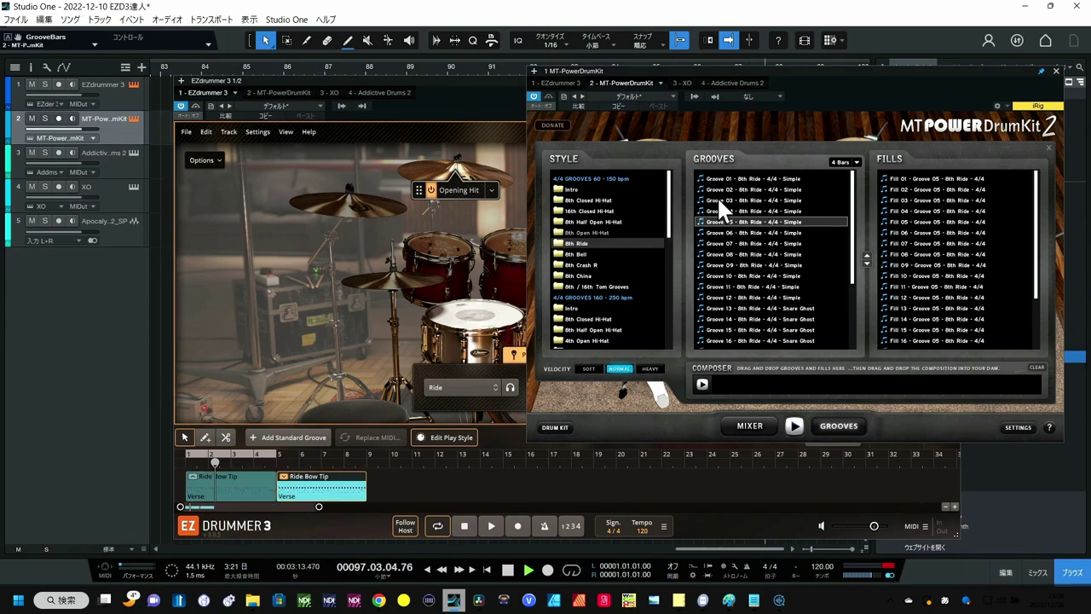
Set the groove length to 8 Bars, place Groove 08 of the 8th Ride style at bar 9, and close Edit Play Style.
{"action": "left_click", "coordinate": [844, 159]}
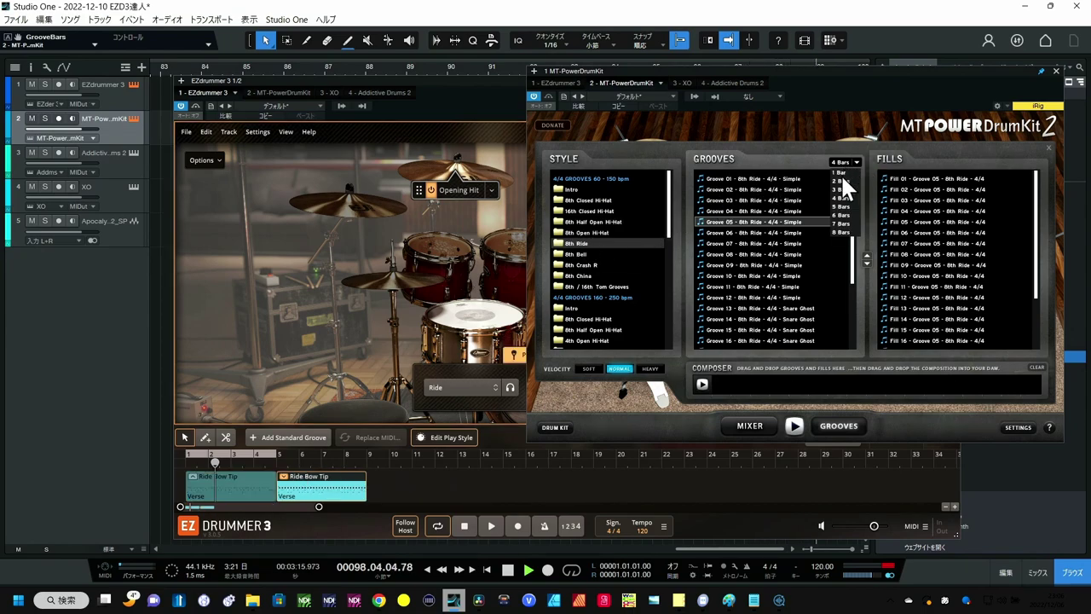
{"action": "left_click", "coordinate": [835, 231]}
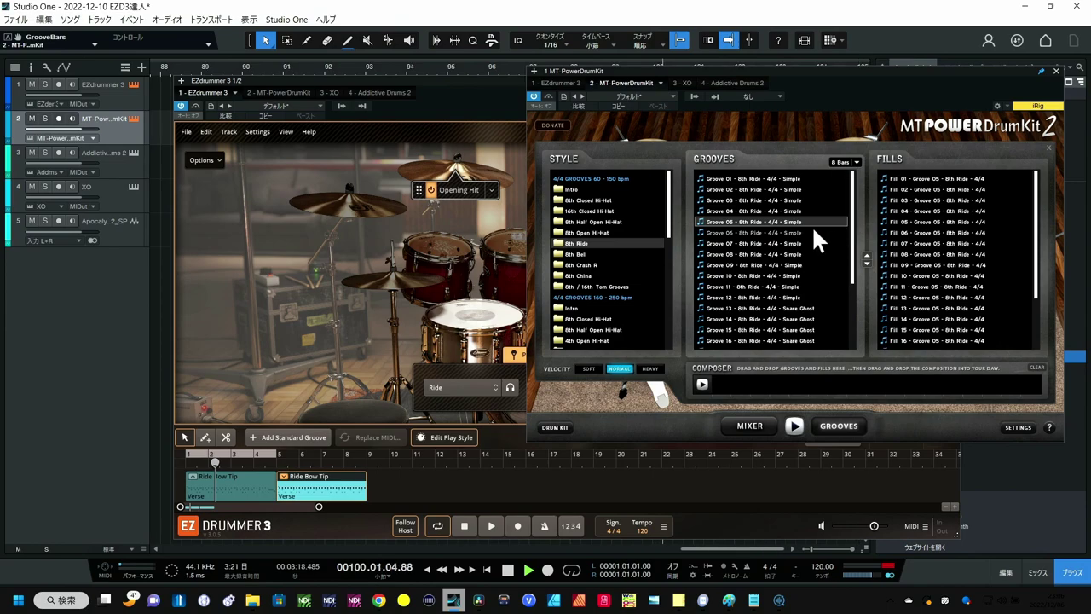
{"action": "left_click", "coordinate": [769, 251]}
{"action": "left_click_drag", "start_coordinate": [766, 253], "coordinate": [368, 488]}
{"action": "left_click", "coordinate": [428, 75]}
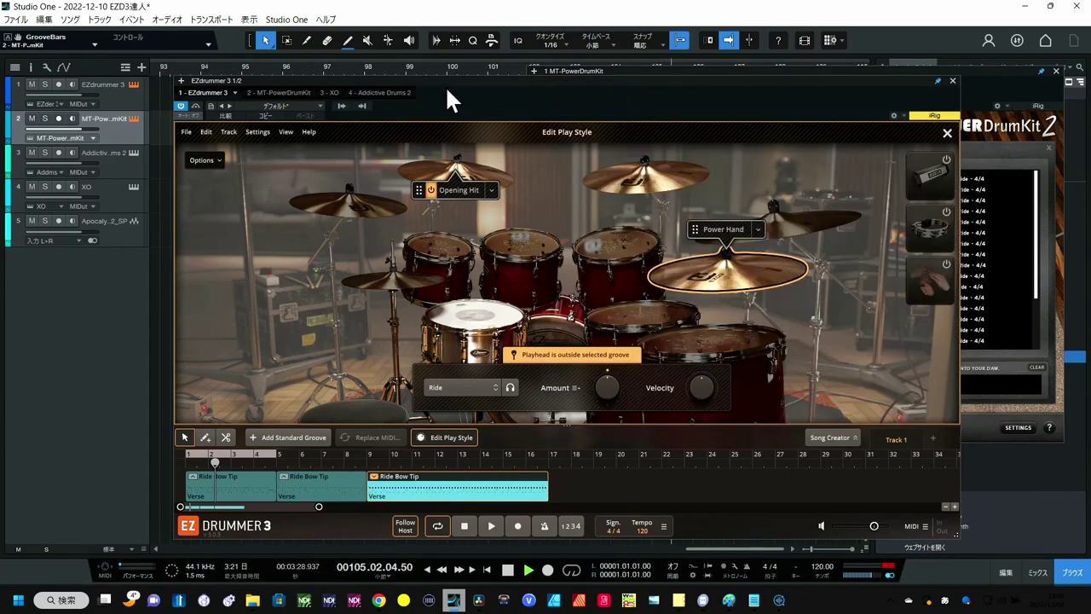
{"action": "left_click", "coordinate": [943, 130]}
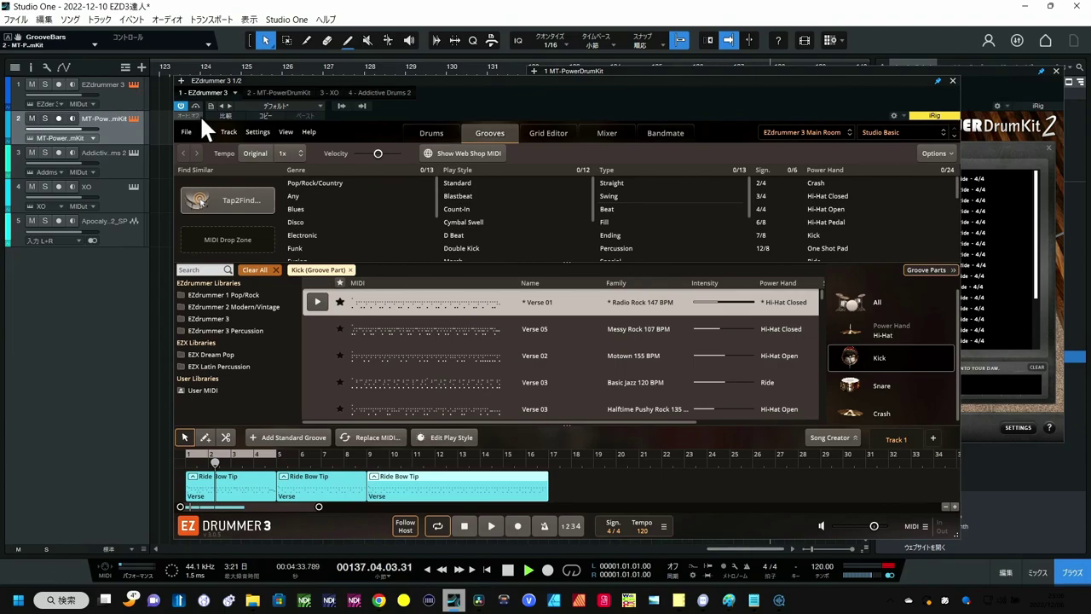
Show the Drums view and load the EZdrummer 3 Bright Room library, followed by EZdrummer 3 Tight Room.
{"action": "left_click", "coordinate": [432, 133]}
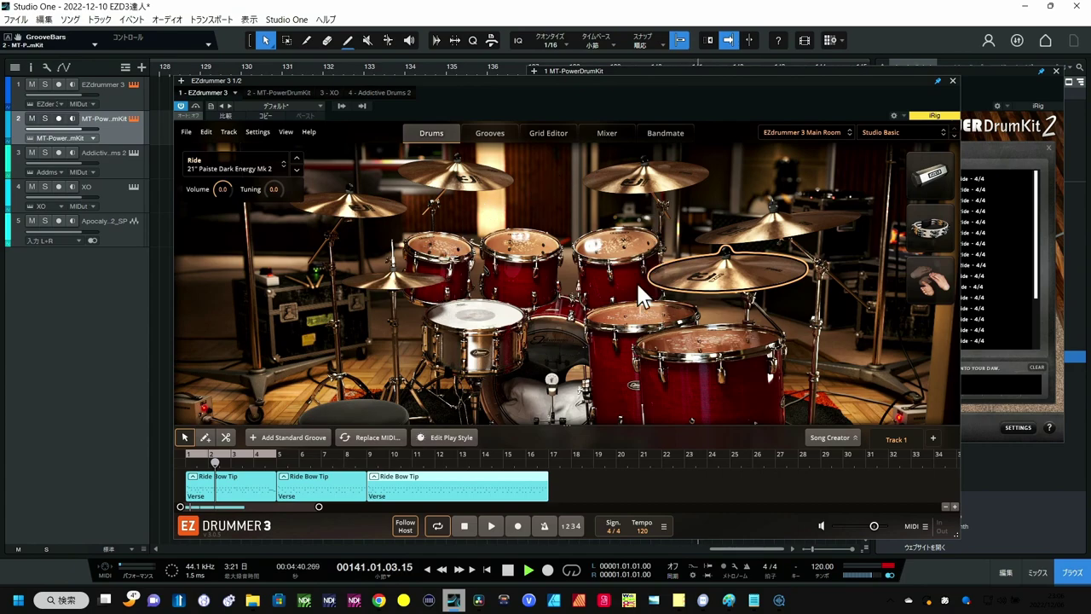
{"action": "left_click", "coordinate": [835, 132]}
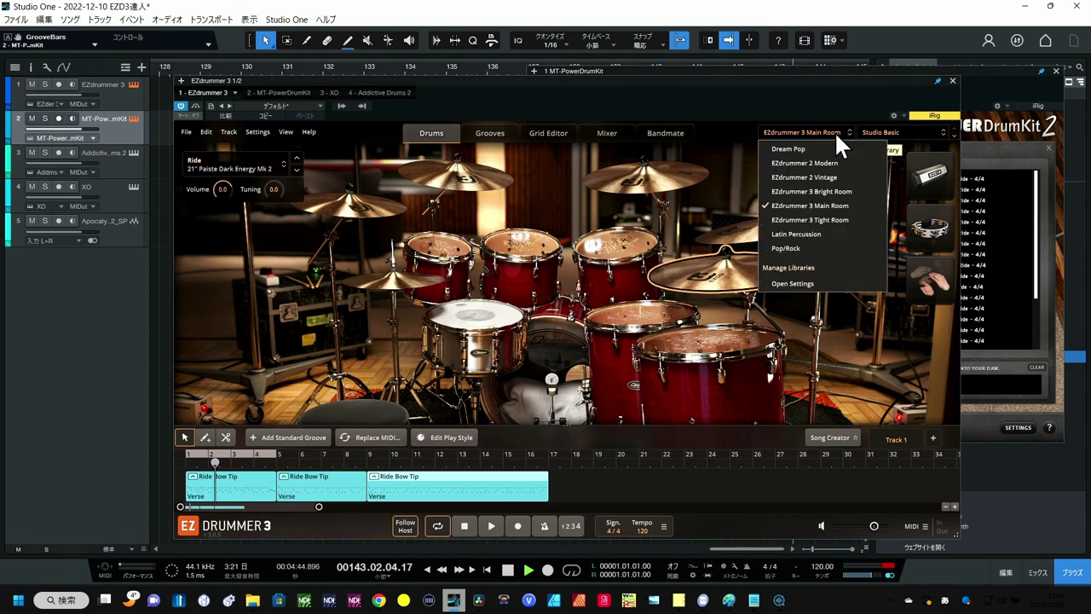
{"action": "left_click", "coordinate": [820, 191]}
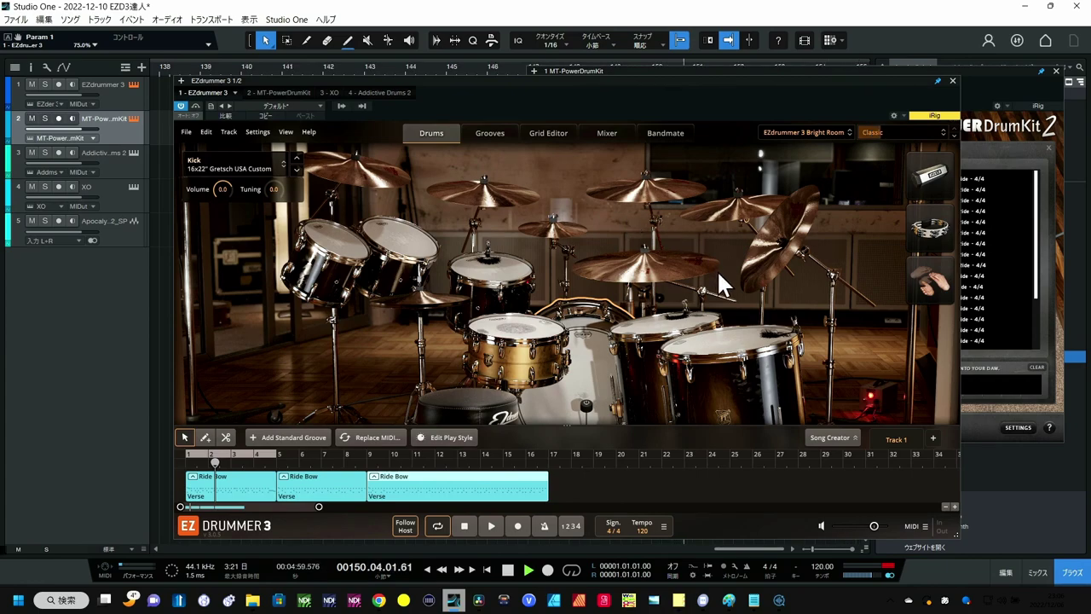
{"action": "left_click", "coordinate": [808, 133]}
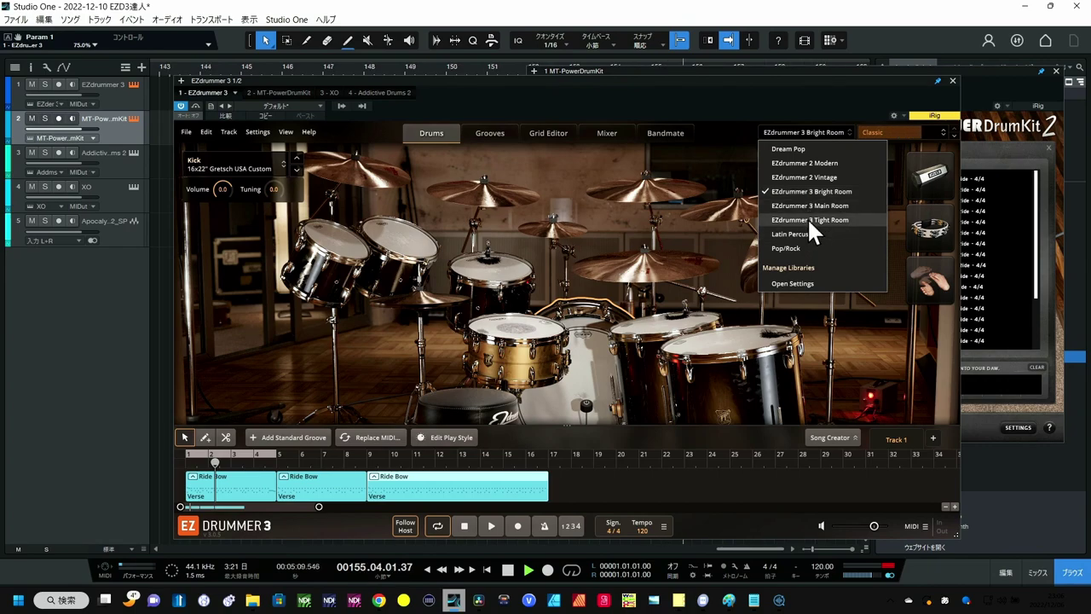
{"action": "left_click", "coordinate": [811, 220]}
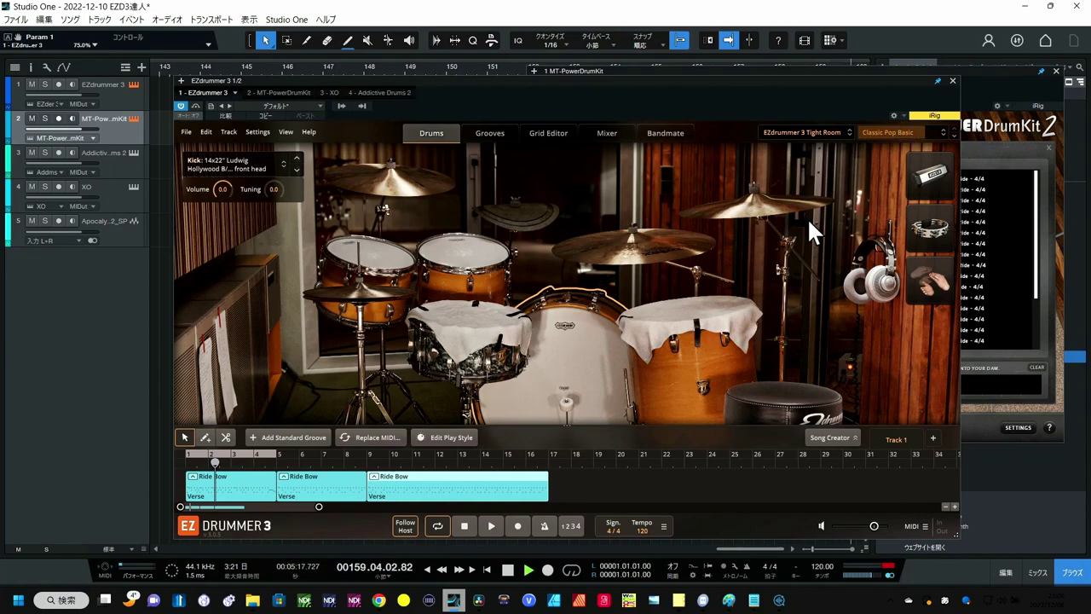
Replace the towel-damped snare with the 6.5x14" Tama Bell Brass.
{"action": "left_click", "coordinate": [473, 320]}
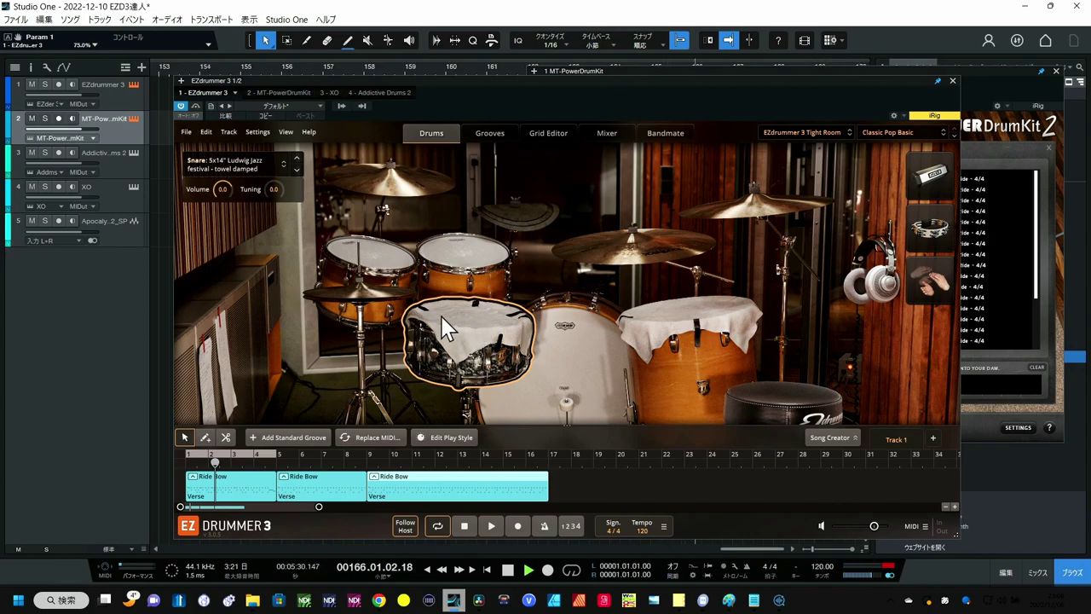
{"action": "right_click", "coordinate": [474, 310]}
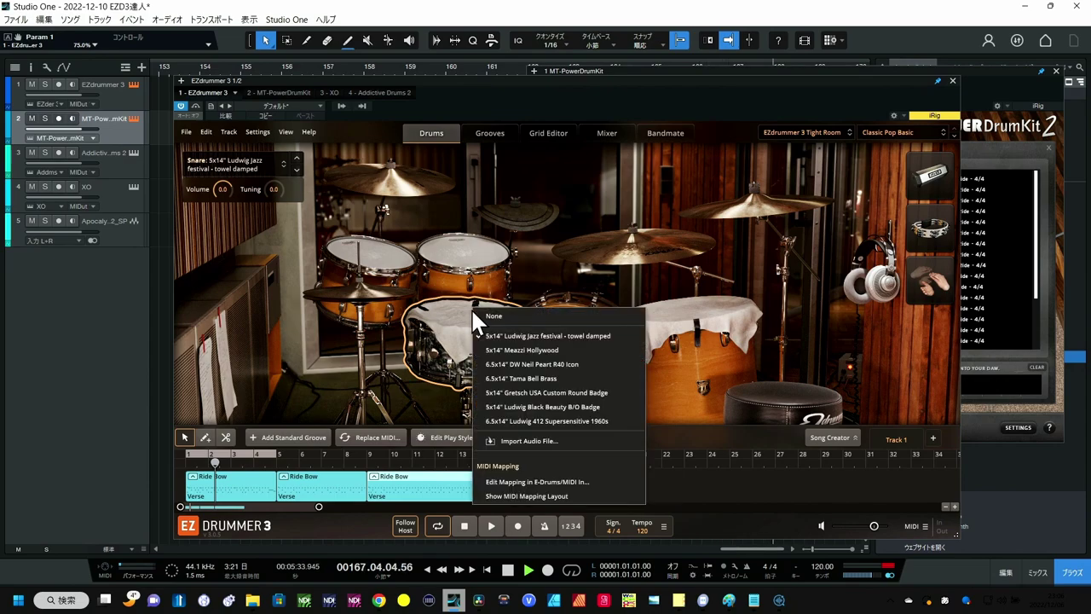
{"action": "left_click", "coordinate": [514, 377]}
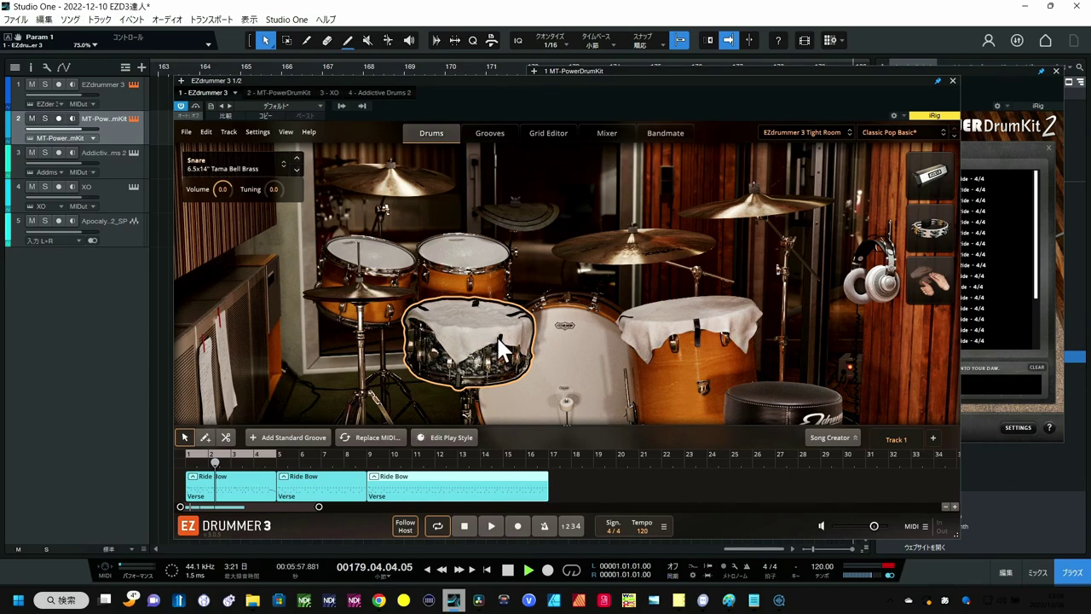
Replace the kick with the 14x20" Gretsch USA Custom Round Badge - damped.
{"action": "left_click", "coordinate": [577, 369]}
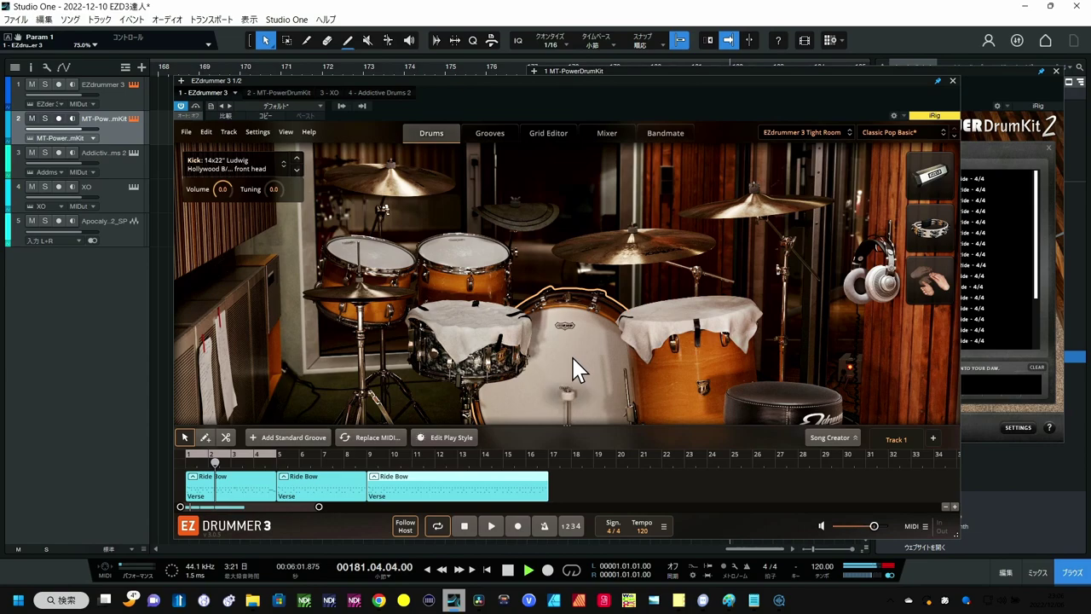
{"action": "right_click", "coordinate": [576, 369]}
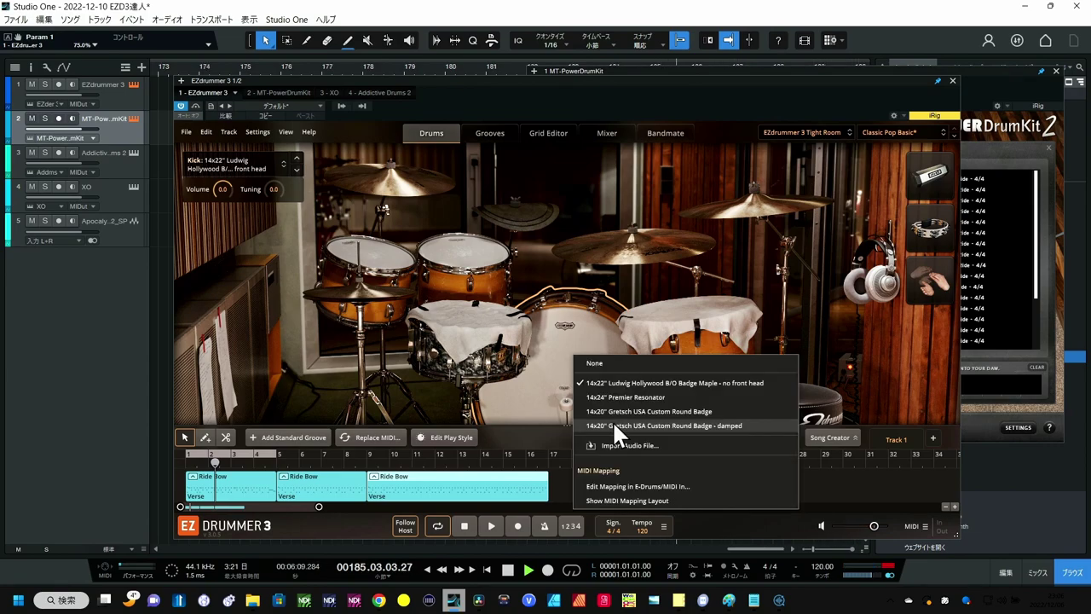
{"action": "left_click", "coordinate": [614, 425]}
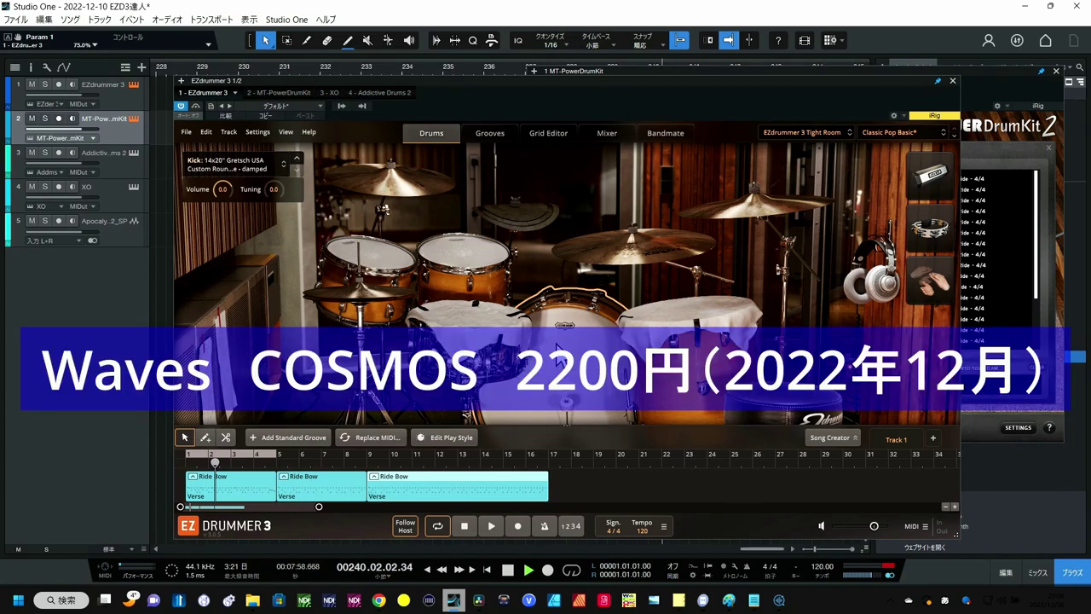
Switch to COSMOS Sample Finder, clear the existing filters, and filter the samples by Drums and Kick.
{"action": "left_click", "coordinate": [778, 599]}
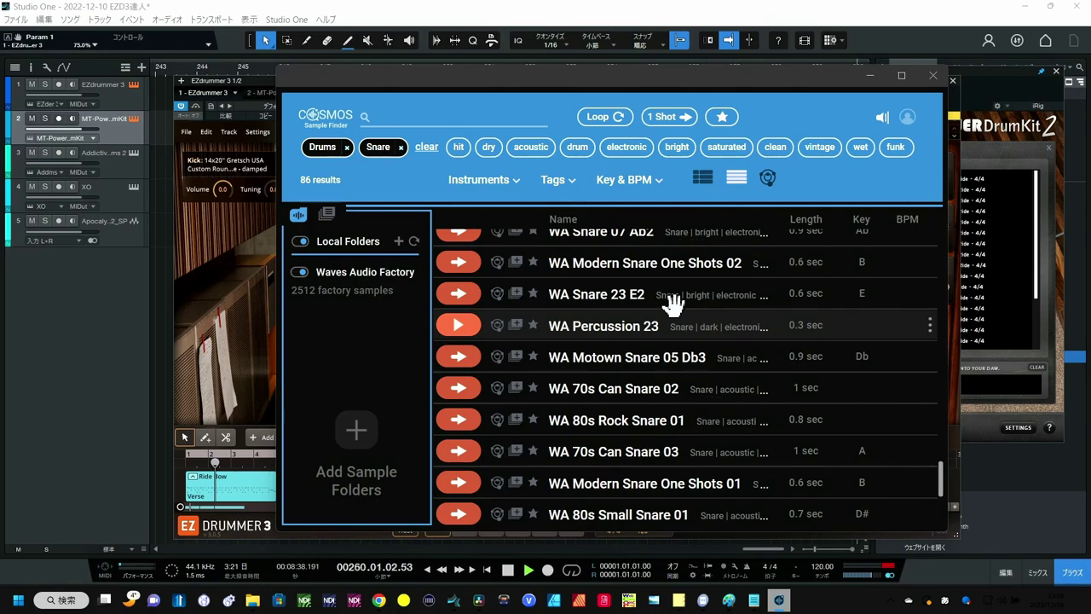
{"action": "left_click", "coordinate": [428, 148]}
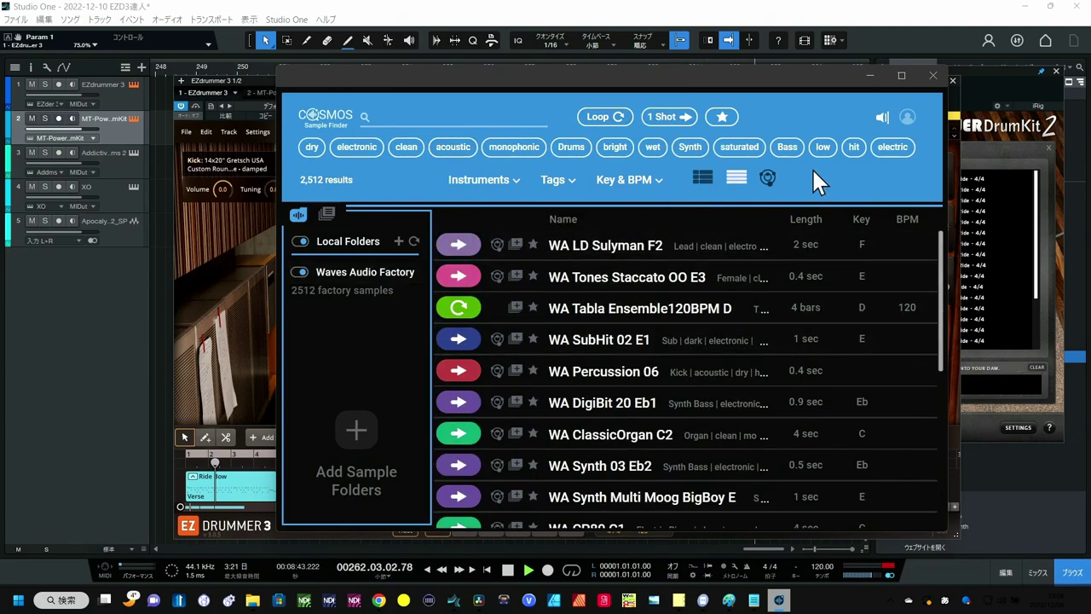
{"action": "left_click", "coordinate": [611, 294]}
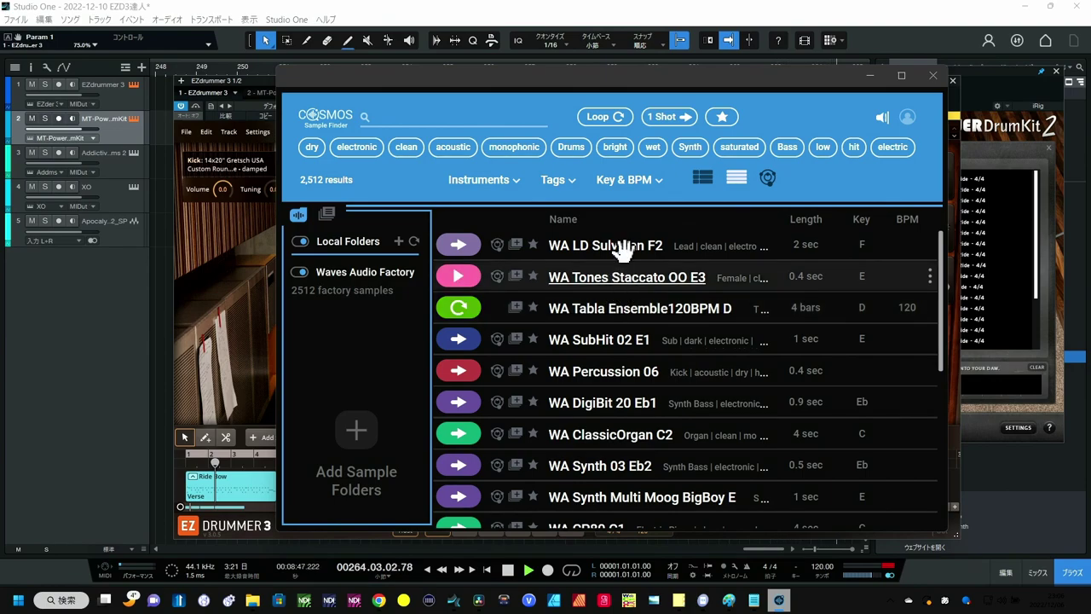
{"action": "left_click", "coordinate": [577, 153]}
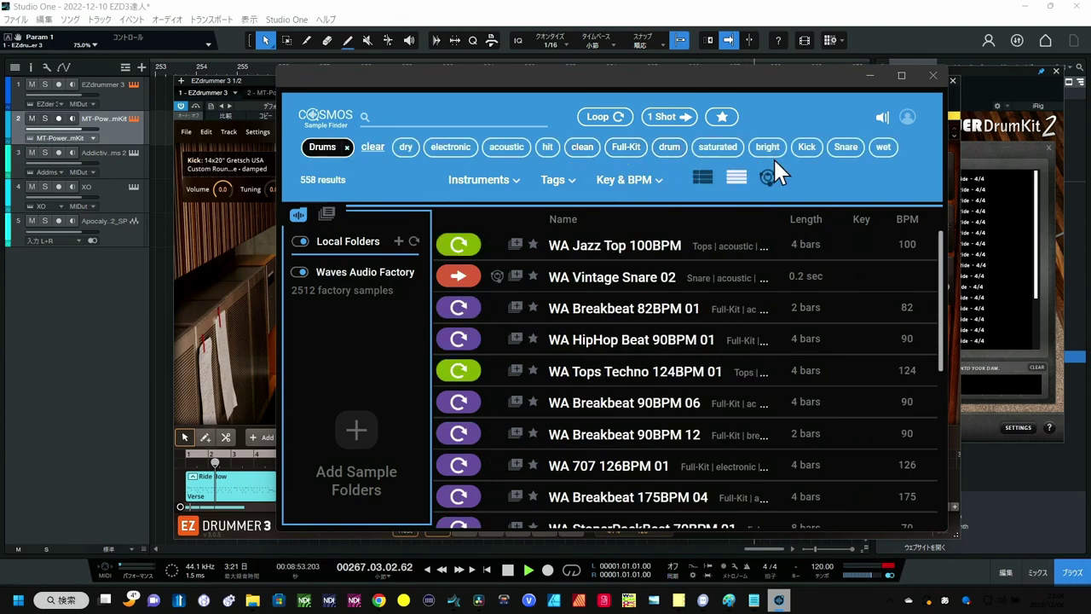
{"action": "left_click", "coordinate": [810, 154]}
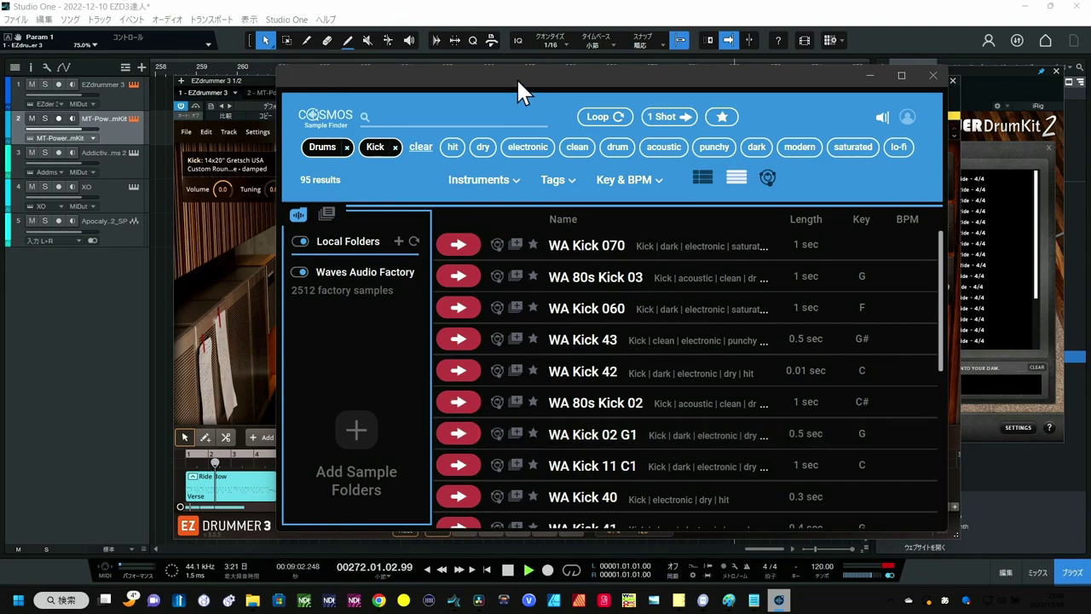
Place COSMOS beside the kit, audition kicks from WA Kick 070 to WA Kick 43, and load WA Kick 43 onto the kick drum.
{"action": "left_click_drag", "start_coordinate": [517, 73], "coordinate": [871, 45]}
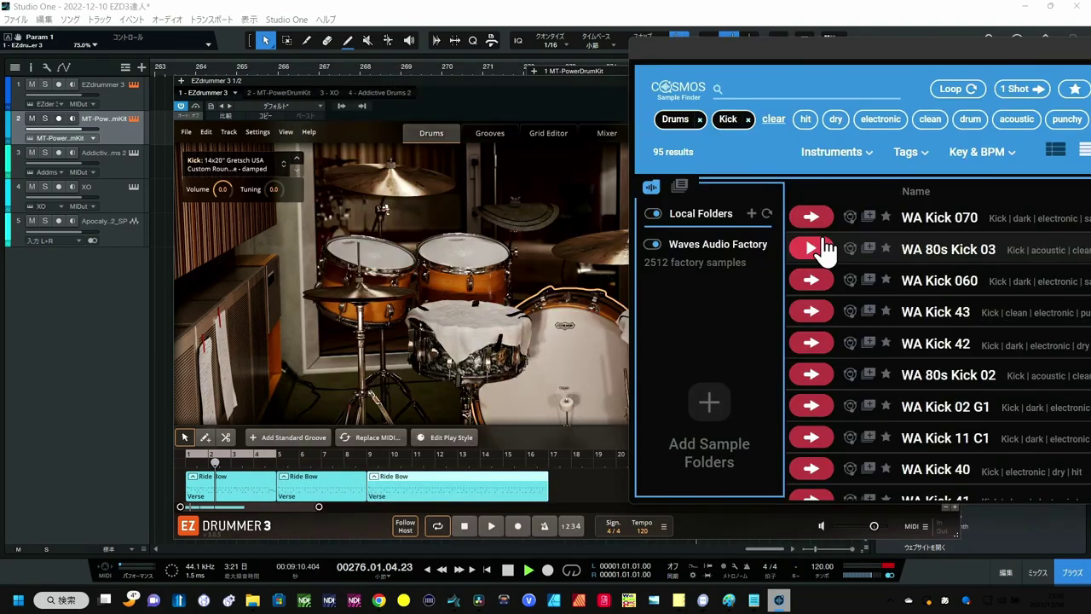
{"action": "left_click", "coordinate": [814, 219]}
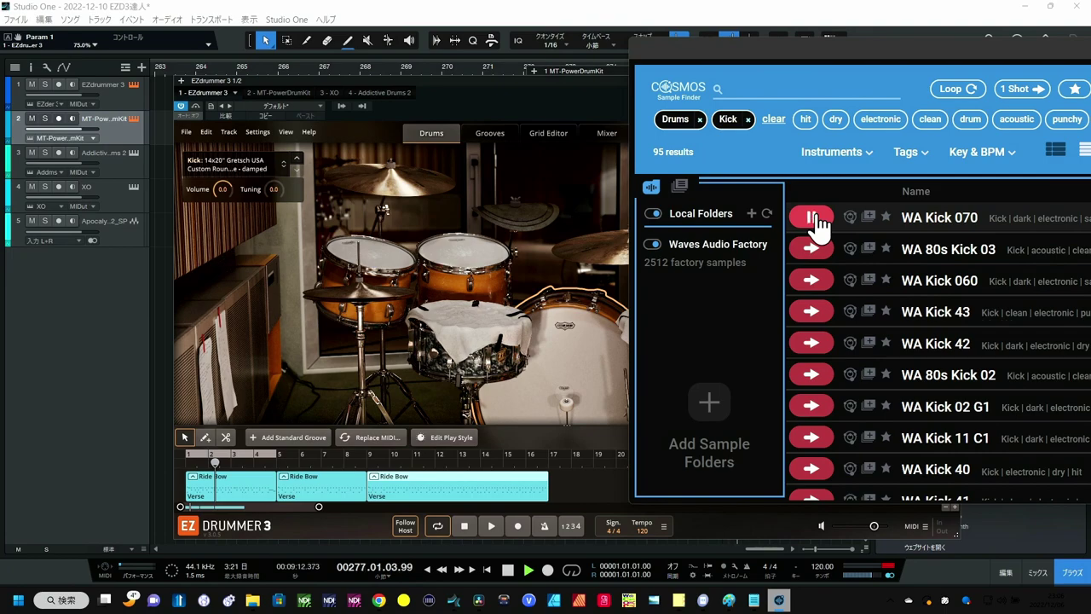
{"action": "left_click", "coordinate": [814, 249]}
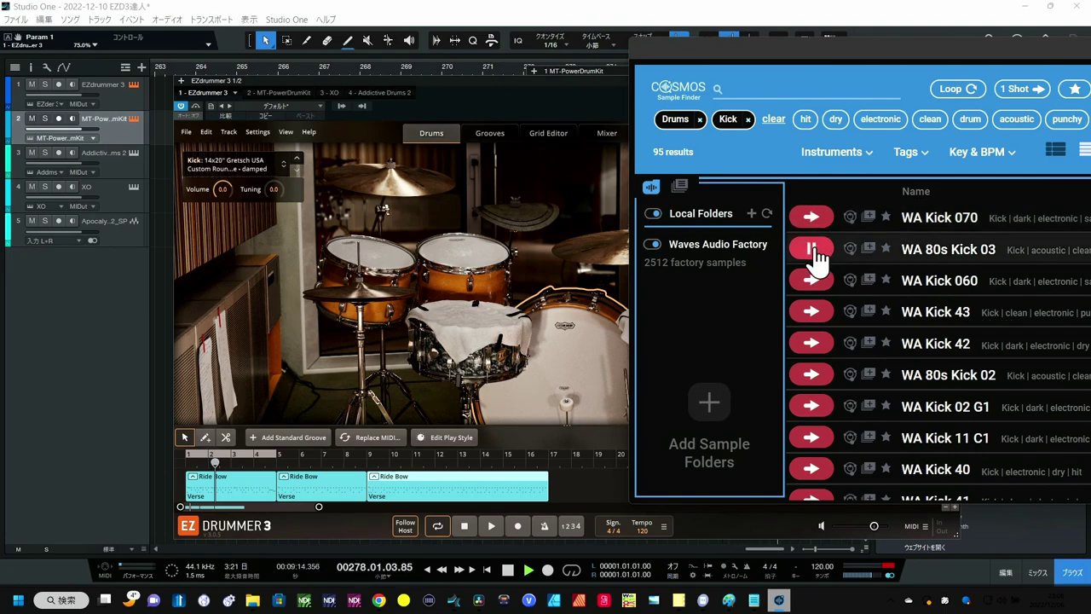
{"action": "left_click", "coordinate": [818, 285]}
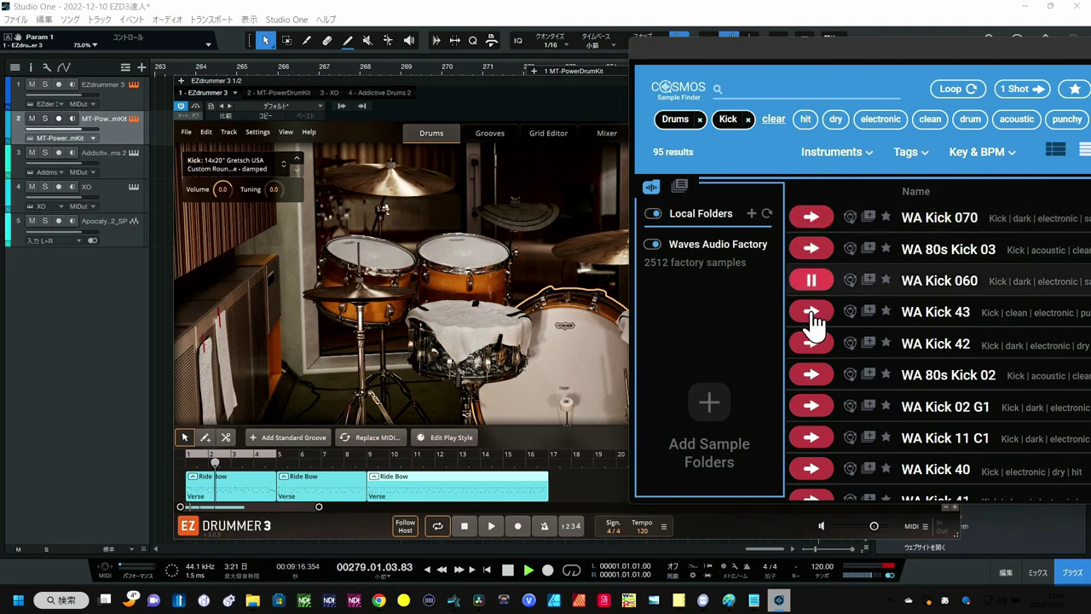
{"action": "left_click", "coordinate": [814, 314]}
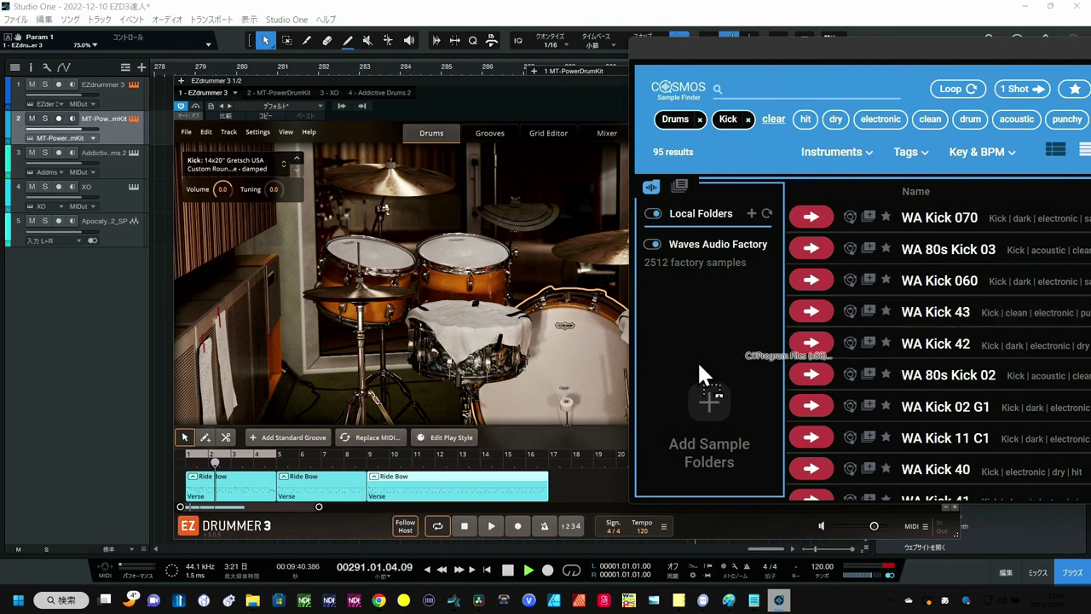
{"action": "left_click_drag", "start_coordinate": [568, 364], "coordinate": [566, 373]}
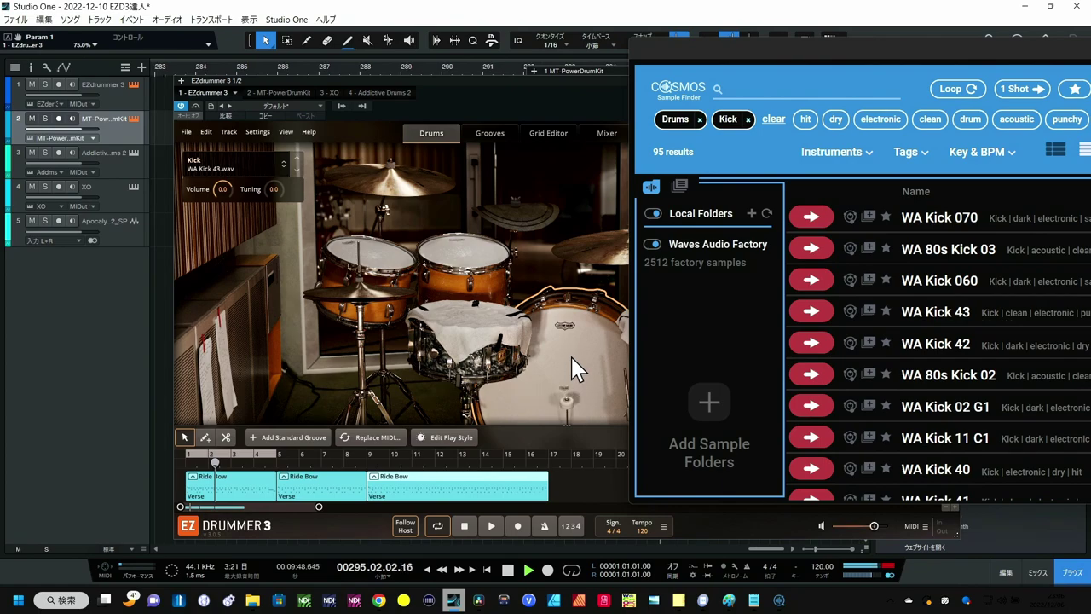
Audition WA Modern Kick 01, WA Kick 32 and WA Kick 26, and load WA Kick 26 onto the kick drum.
{"action": "scroll", "coordinate": [899, 418], "scroll_direction": "down", "scroll_amount": 2}
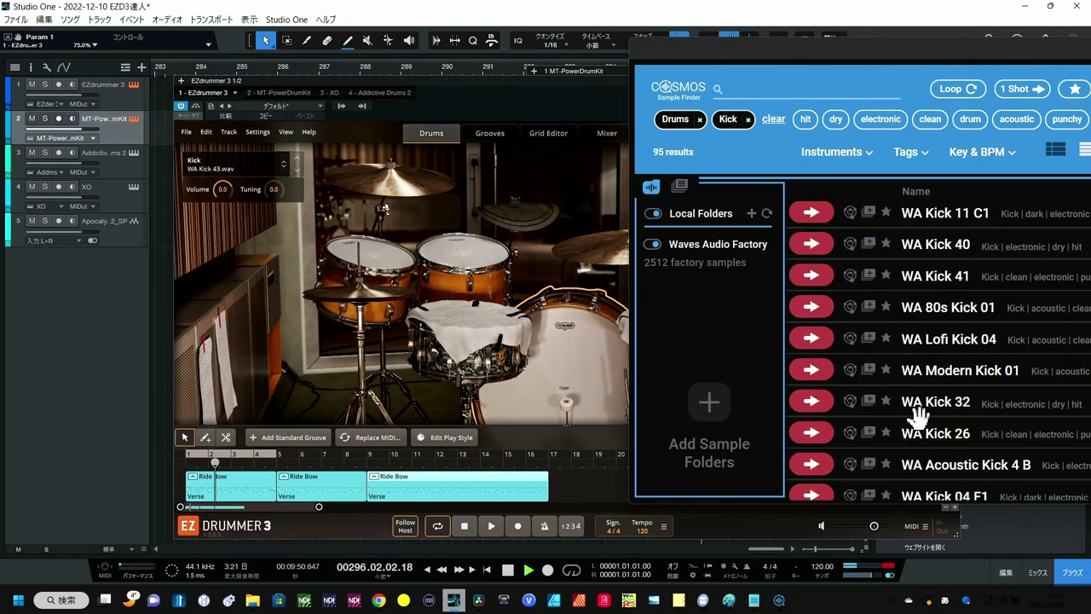
{"action": "left_click", "coordinate": [814, 372]}
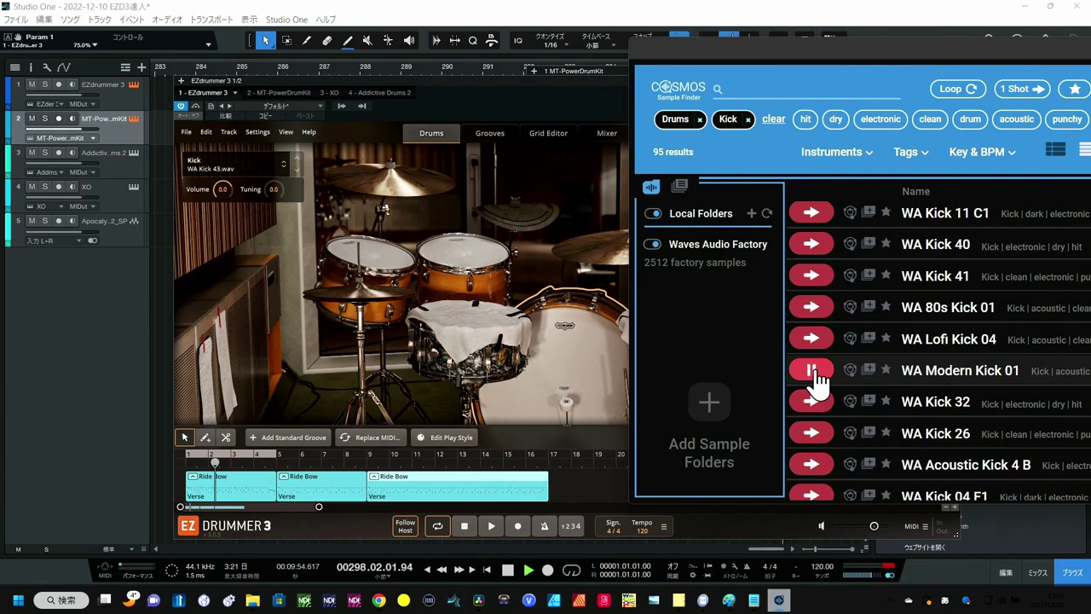
{"action": "left_click", "coordinate": [816, 400]}
{"action": "left_click", "coordinate": [816, 433]}
{"action": "scroll", "coordinate": [814, 430], "scroll_direction": "down", "scroll_amount": 3}
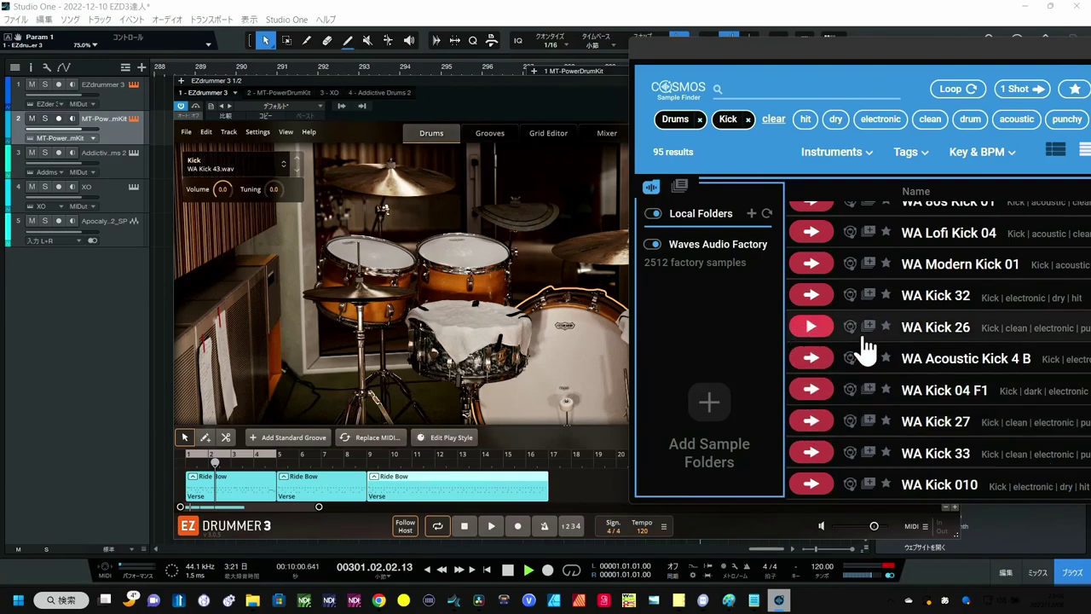
{"action": "left_click_drag", "start_coordinate": [950, 337], "coordinate": [583, 353]}
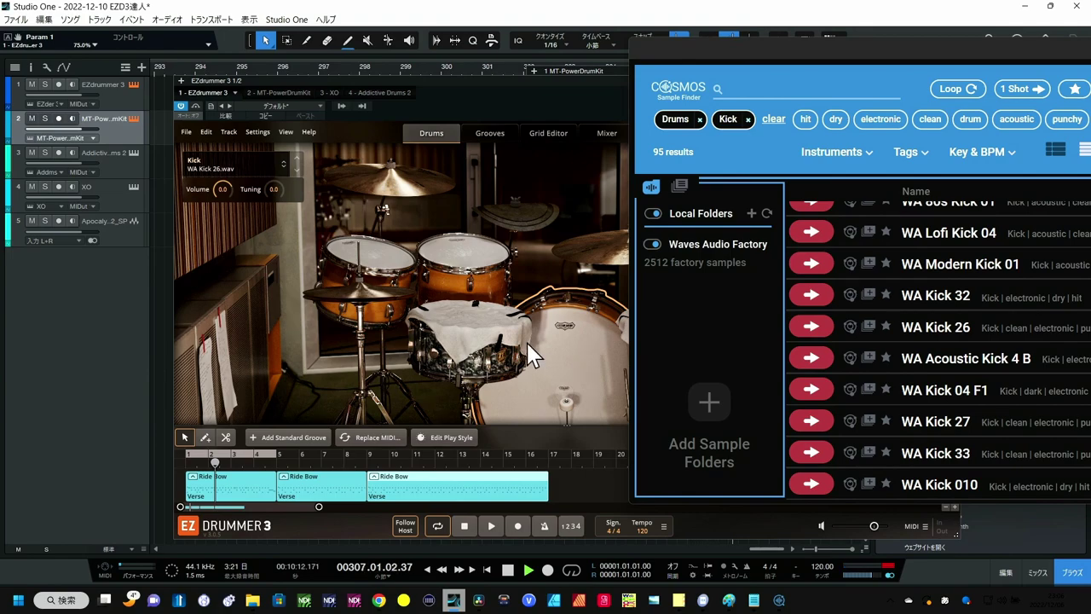
Select the snare in the kit and change the COSMOS sample filter from Kick to Snare, keeping Drums.
{"action": "left_click", "coordinate": [489, 331]}
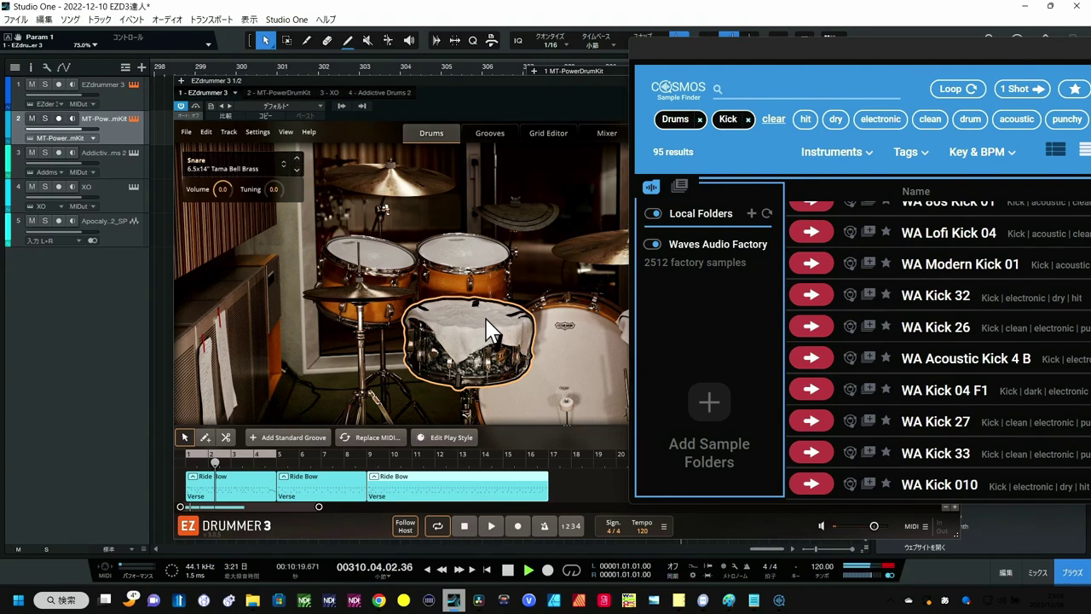
{"action": "scroll", "coordinate": [872, 292], "scroll_direction": "up", "scroll_amount": 3}
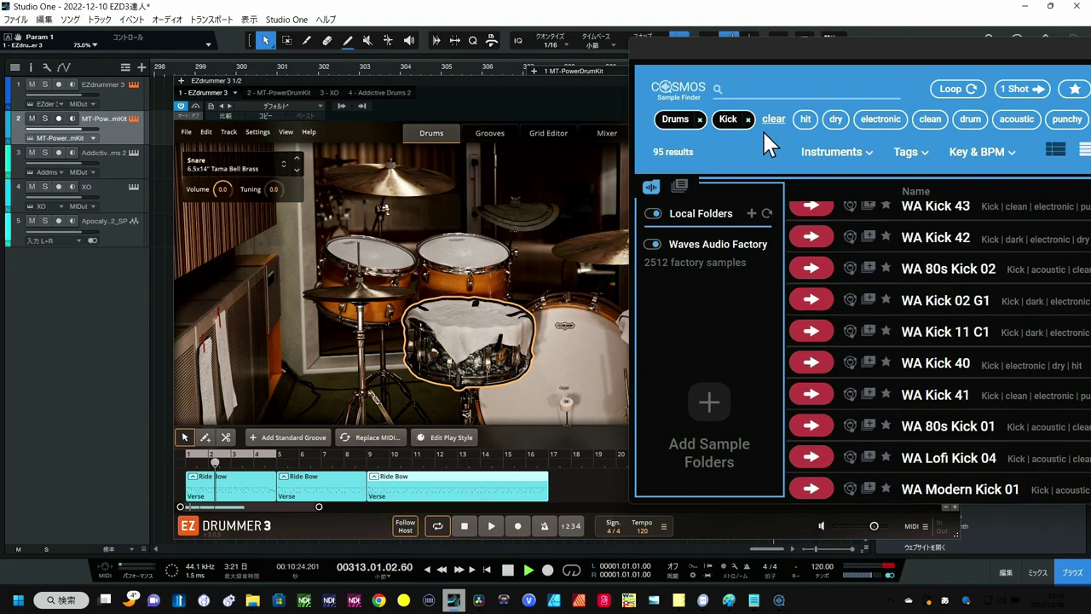
{"action": "left_click", "coordinate": [749, 120]}
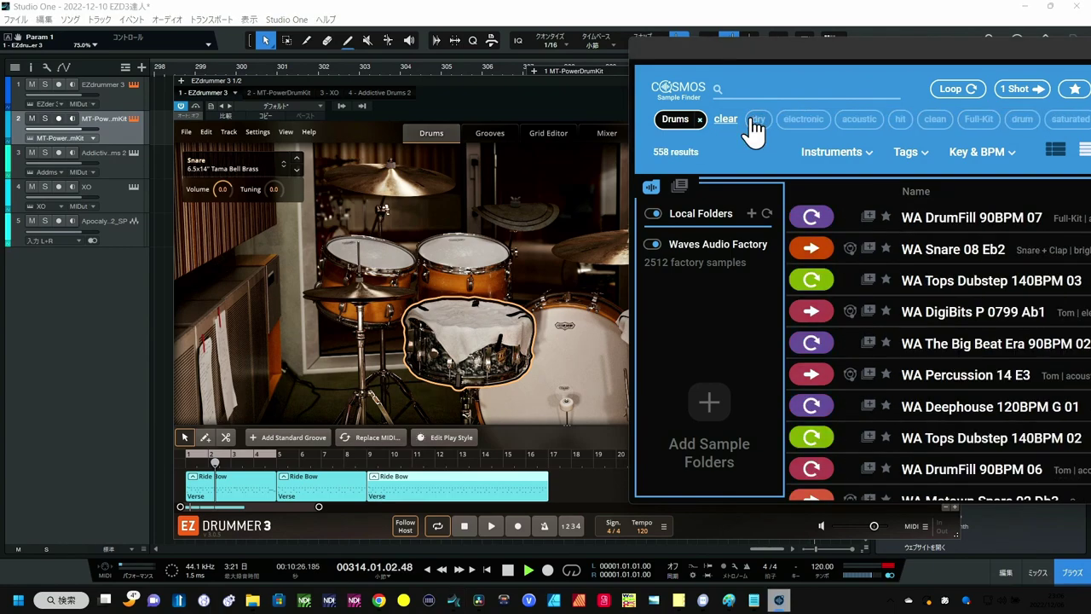
{"action": "left_click_drag", "start_coordinate": [802, 47], "coordinate": [606, 65]}
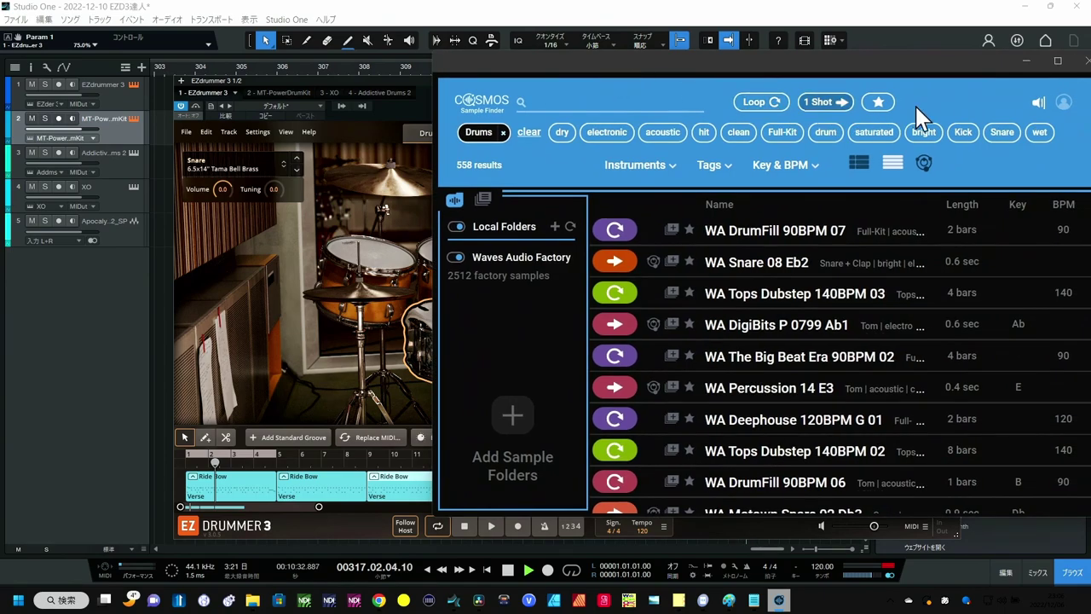
{"action": "left_click", "coordinate": [1003, 132]}
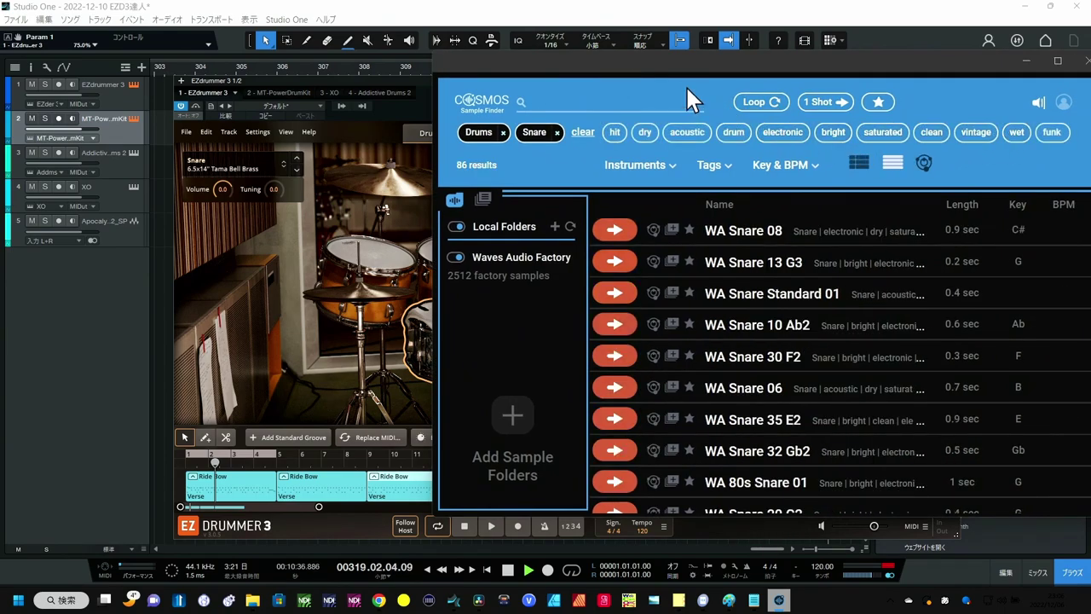
Move COSMOS aside, audition snares from WA Snare 08 to WA Snare 10 Ab2, and load WA Snare 10 Ab2 onto the kit's snare.
{"action": "left_click_drag", "start_coordinate": [712, 64], "coordinate": [804, 54]}
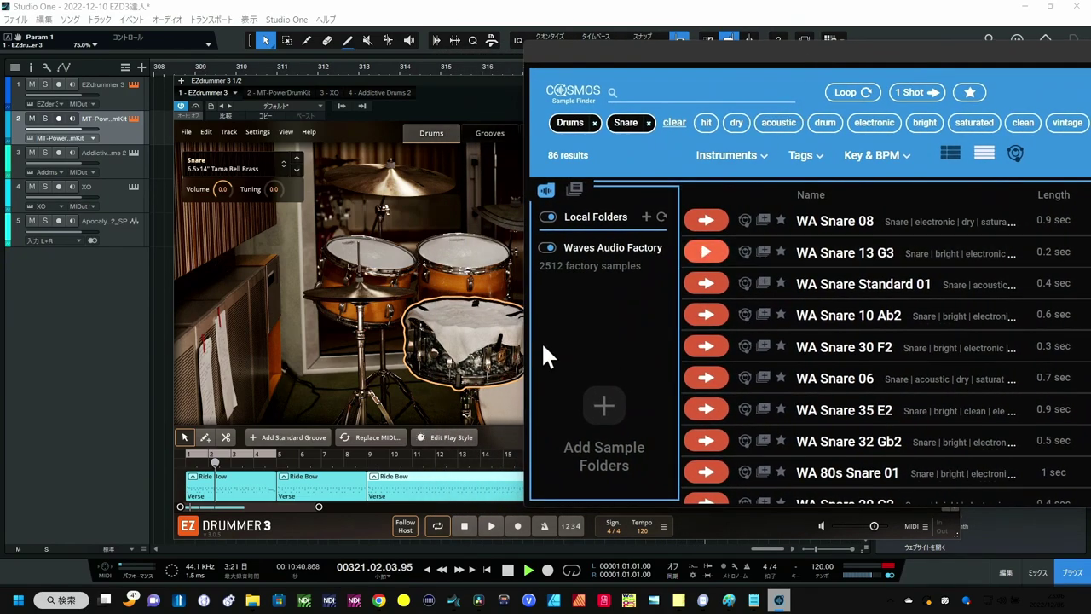
{"action": "left_click", "coordinate": [707, 223]}
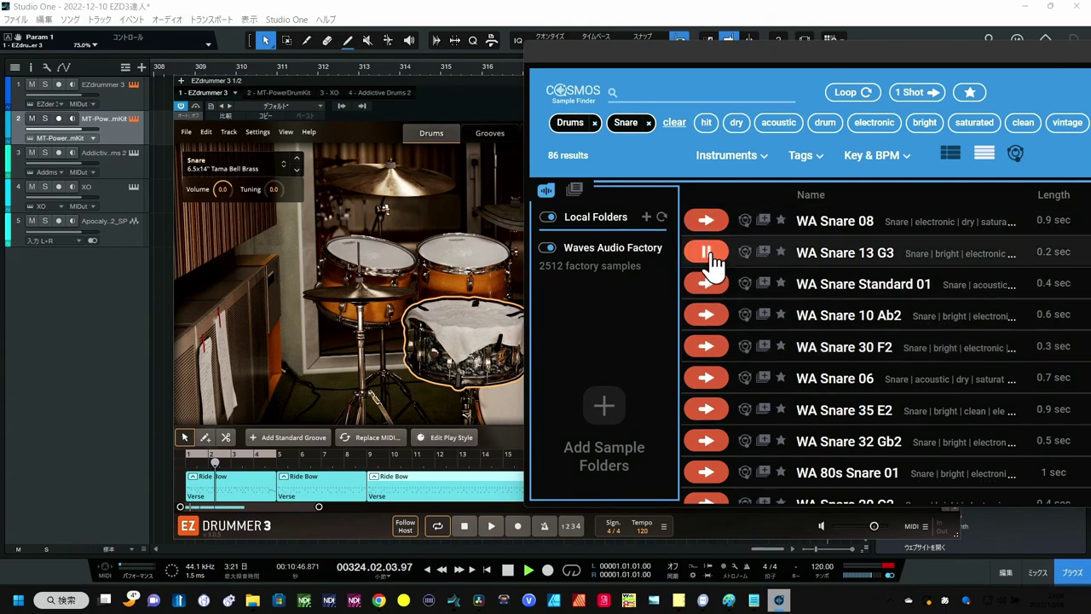
{"action": "left_click", "coordinate": [710, 288]}
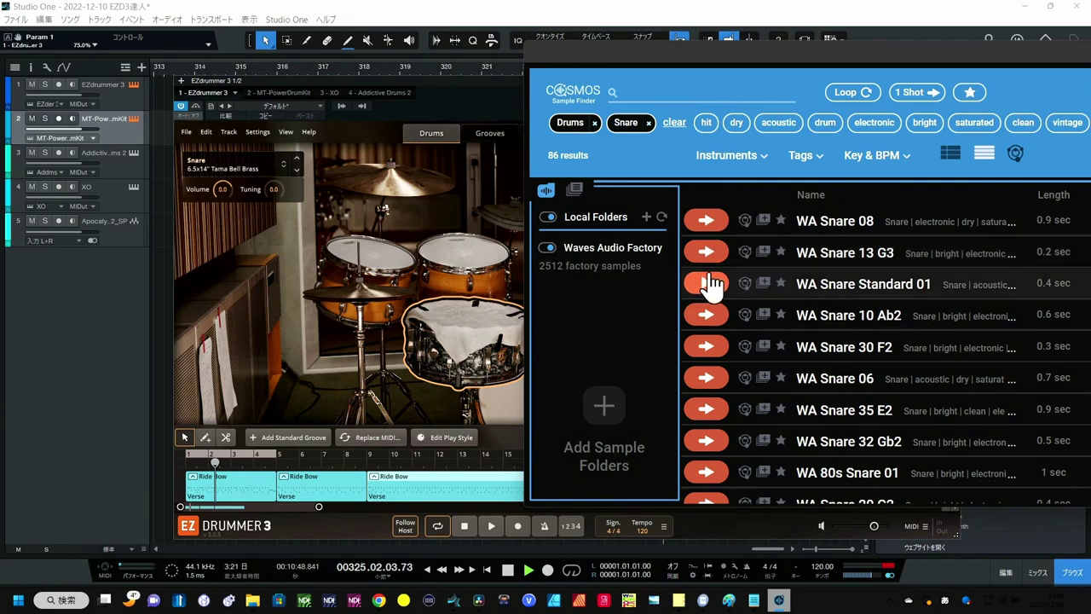
{"action": "left_click", "coordinate": [708, 317]}
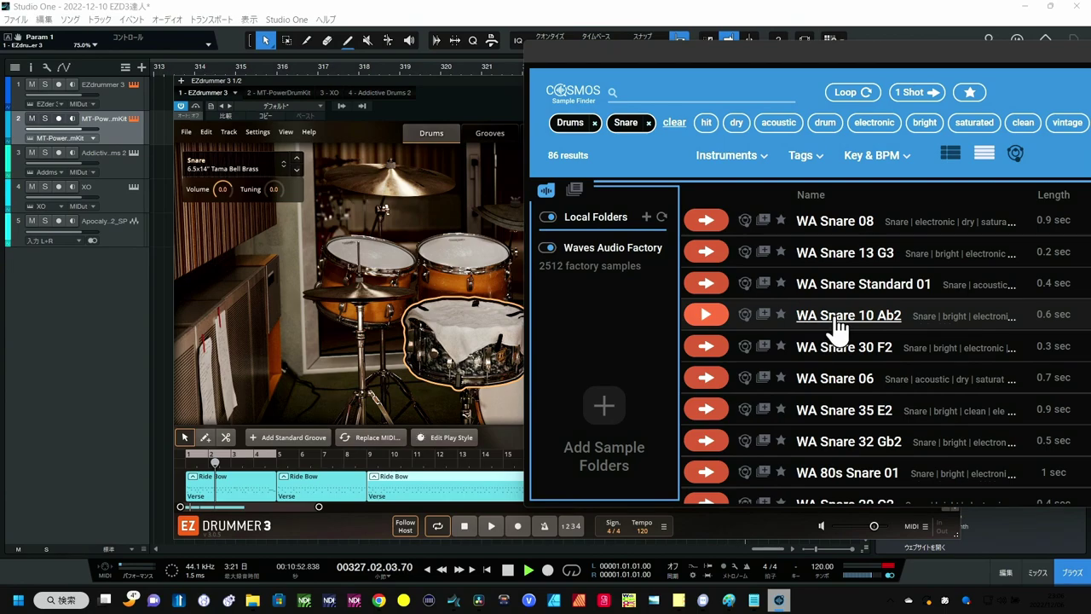
{"action": "left_click_drag", "start_coordinate": [838, 322], "coordinate": [478, 324]}
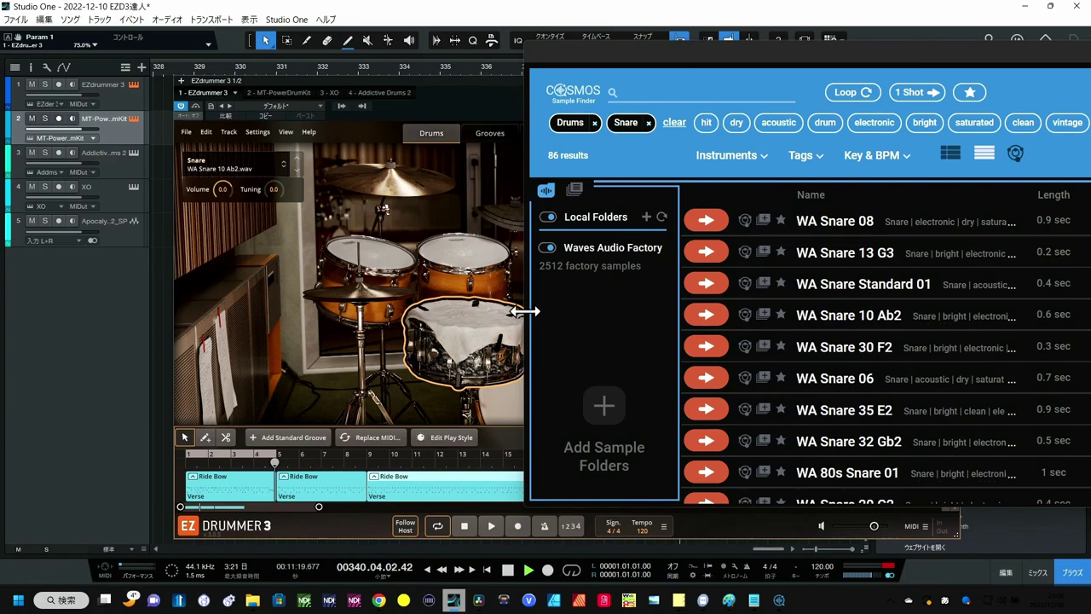
Restore the snare to the default 5x14" Ludwig Jazz festival - towel damped and audition it.
{"action": "right_click", "coordinate": [475, 318]}
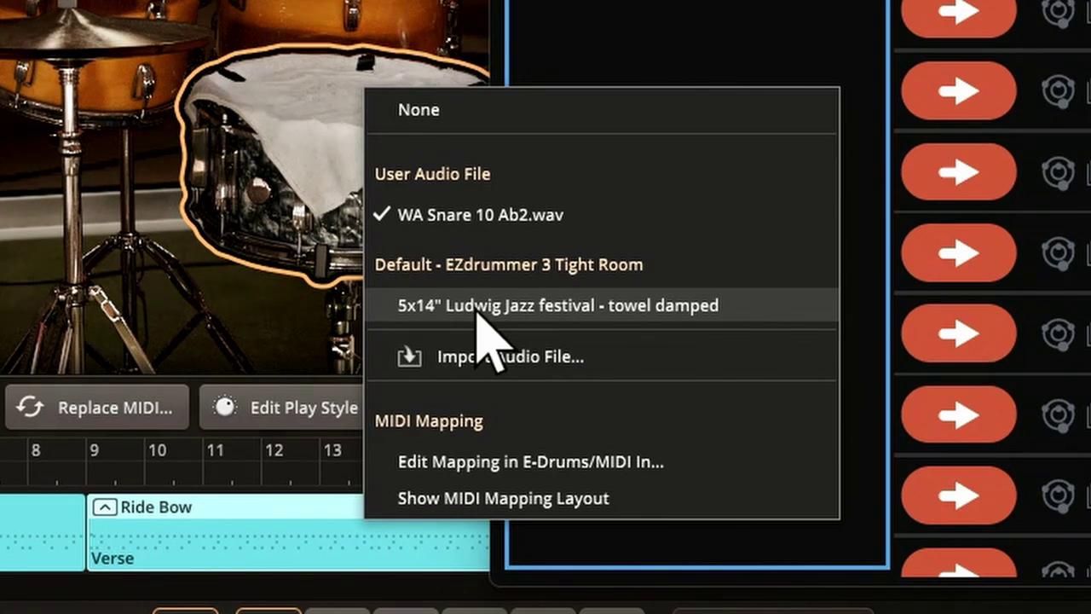
{"action": "left_click", "coordinate": [615, 312]}
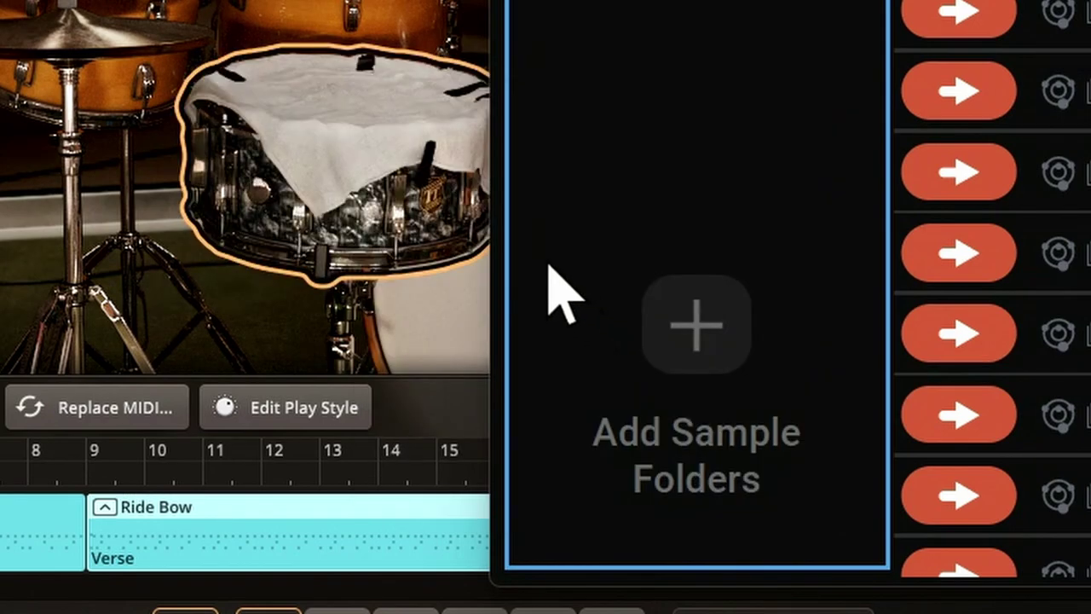
{"action": "left_click", "coordinate": [363, 137]}
{"action": "left_click", "coordinate": [362, 136]}
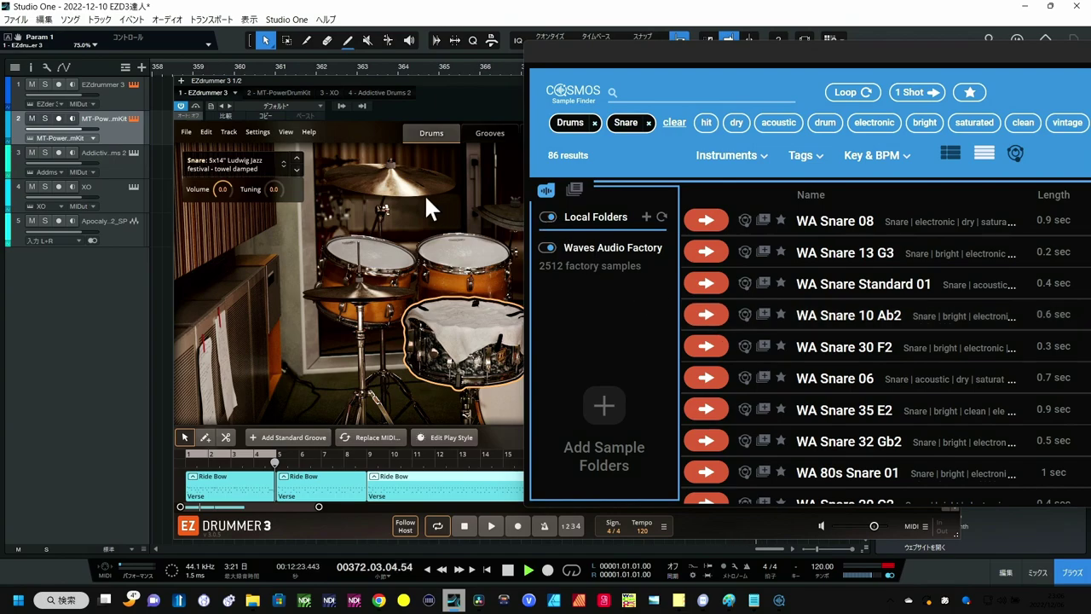
Open the Addictive Drums 2 instrument from its track and minimize COSMOS.
{"action": "left_click", "coordinate": [132, 161]}
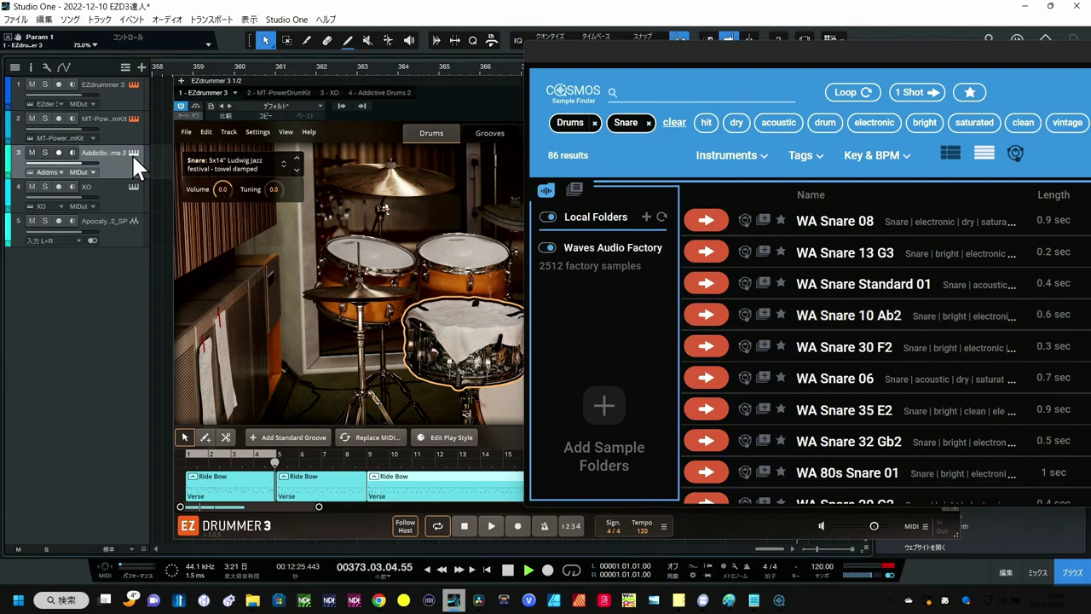
{"action": "left_click", "coordinate": [133, 150]}
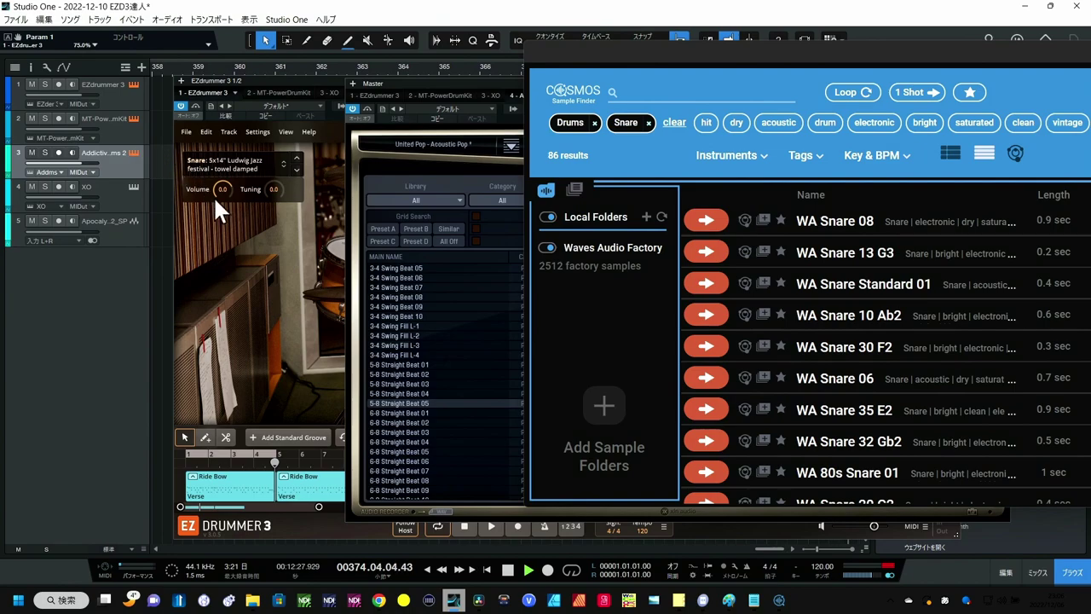
{"action": "left_click_drag", "start_coordinate": [1025, 60], "coordinate": [848, 68]}
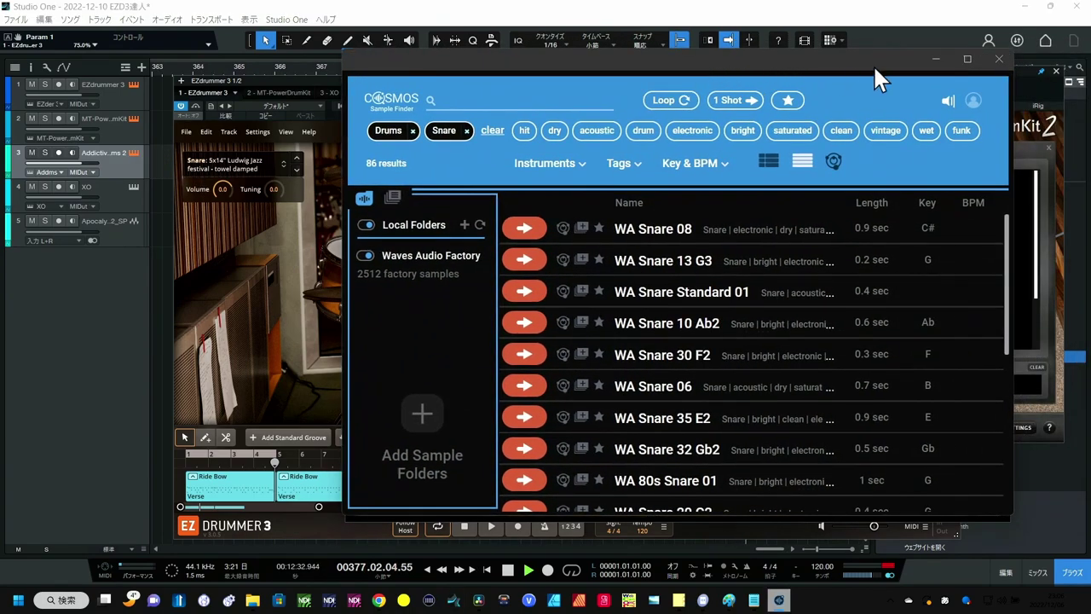
{"action": "left_click", "coordinate": [935, 59]}
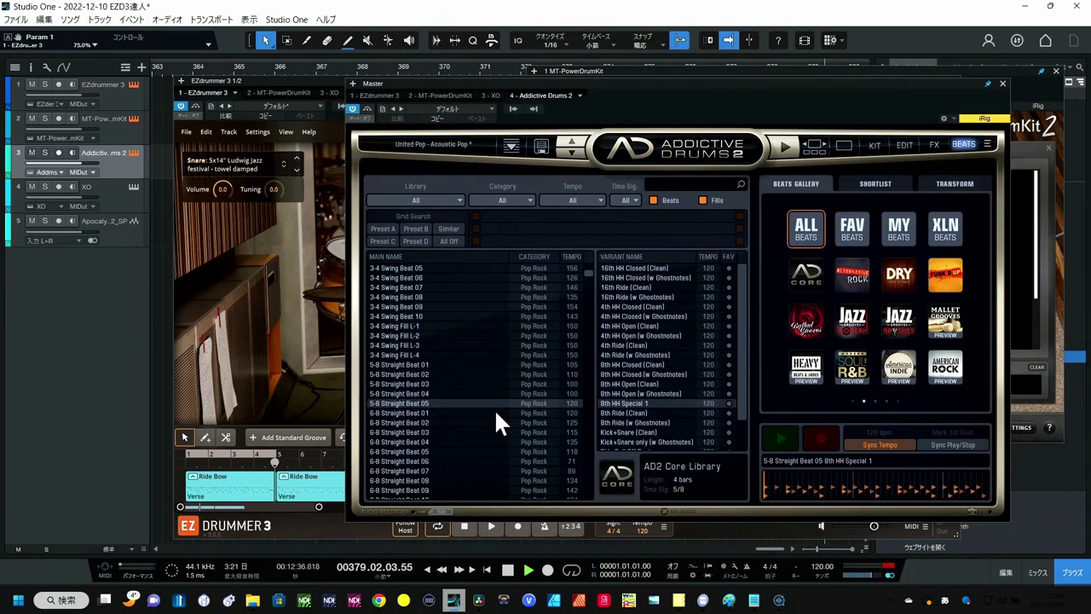
Audition the Addictive Drums 2 beats 3-4 Swing Beat 10, 5-8 Straight Beat 03 and 6-8 Straight Beat 02, and stop playback.
{"action": "left_click", "coordinate": [418, 318]}
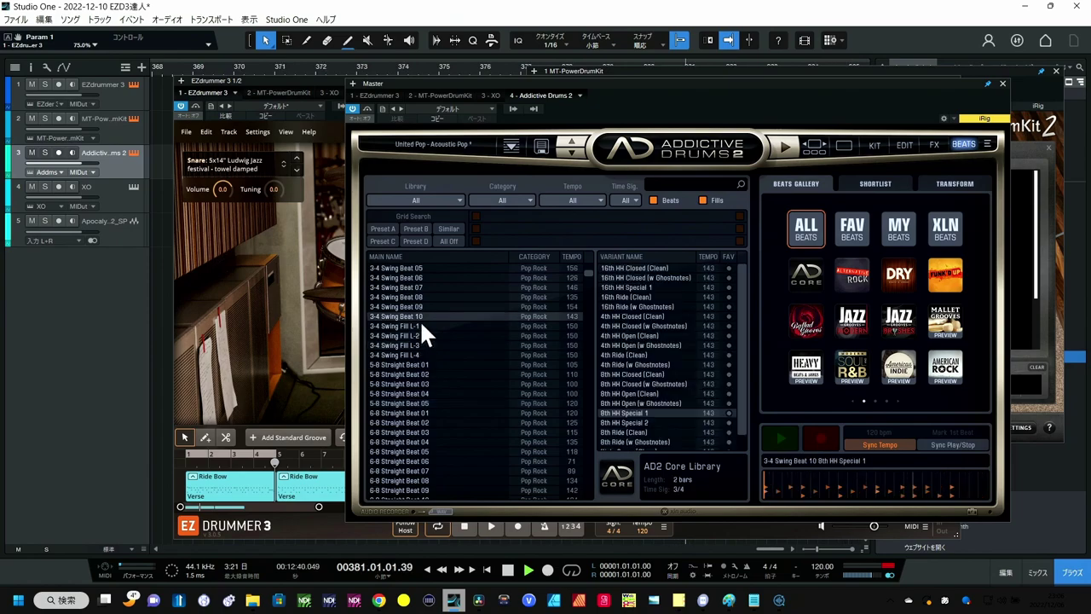
{"action": "left_click", "coordinate": [781, 434]}
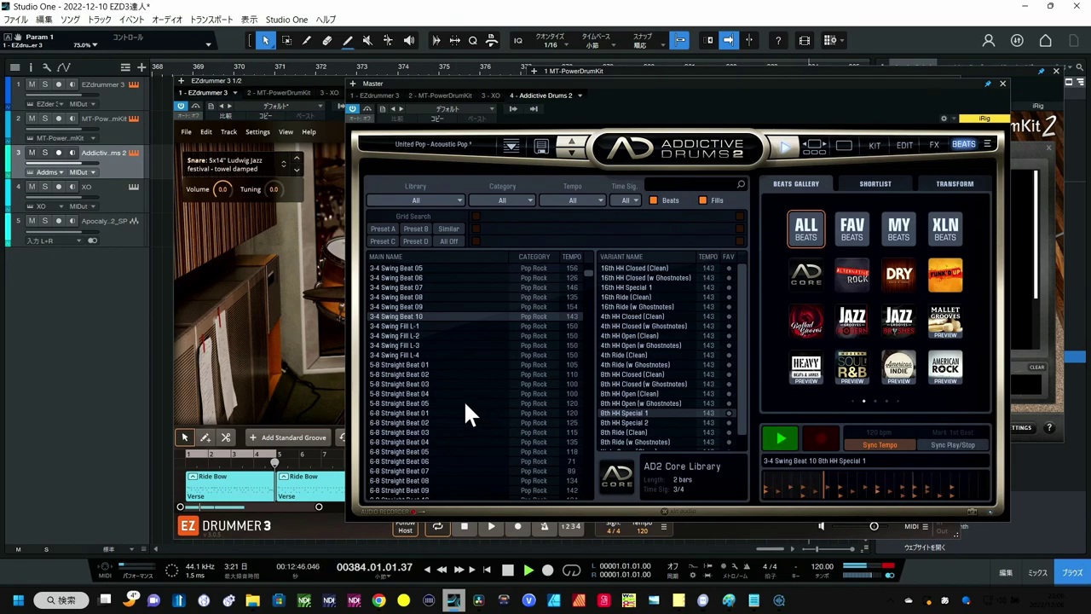
{"action": "left_click", "coordinate": [421, 382]}
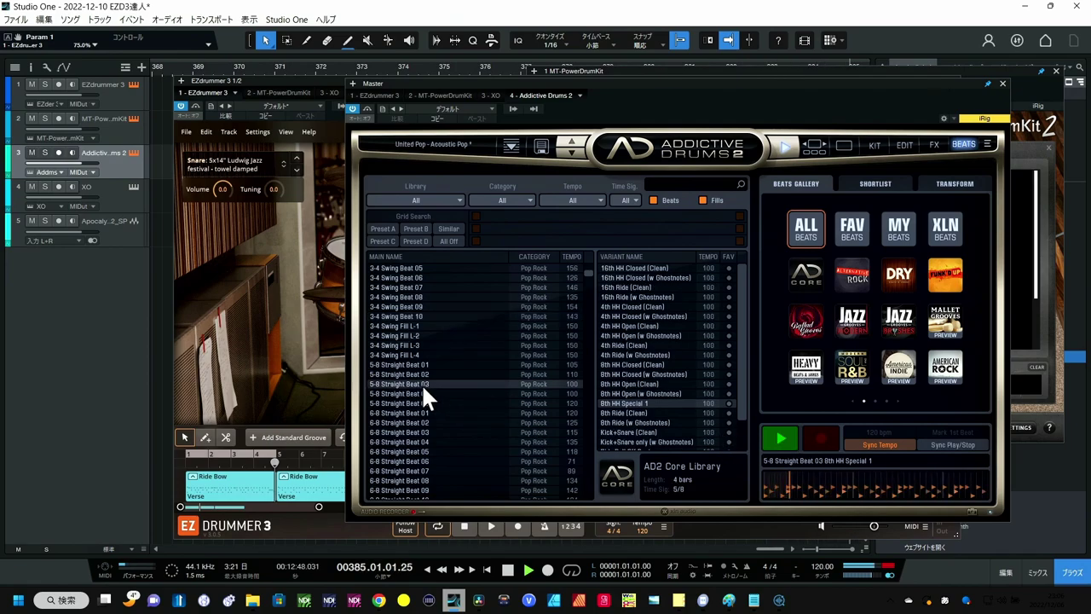
{"action": "left_click", "coordinate": [415, 423]}
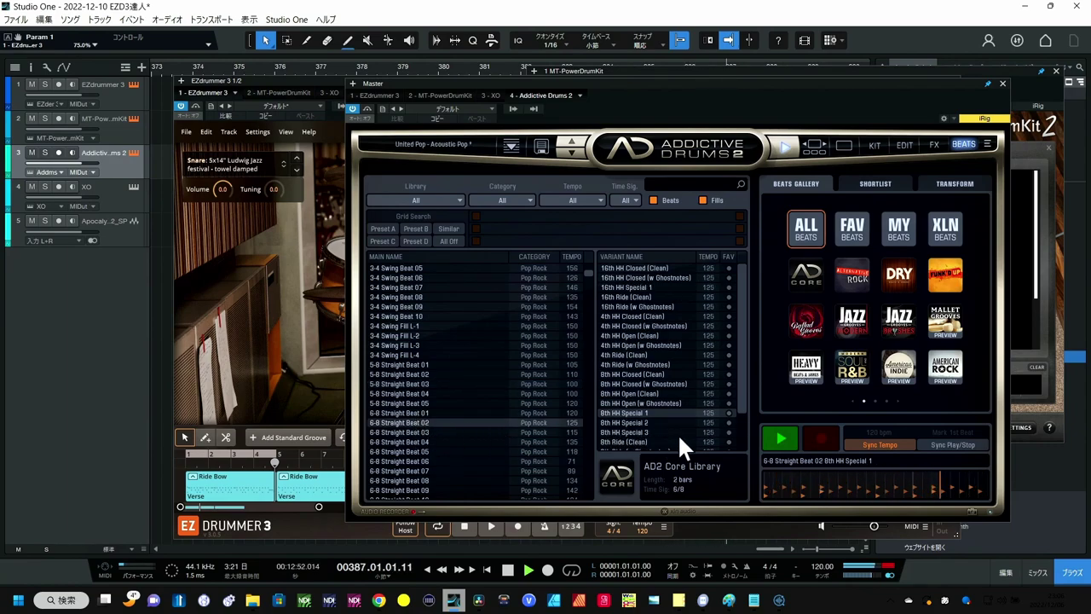
{"action": "left_click", "coordinate": [775, 429]}
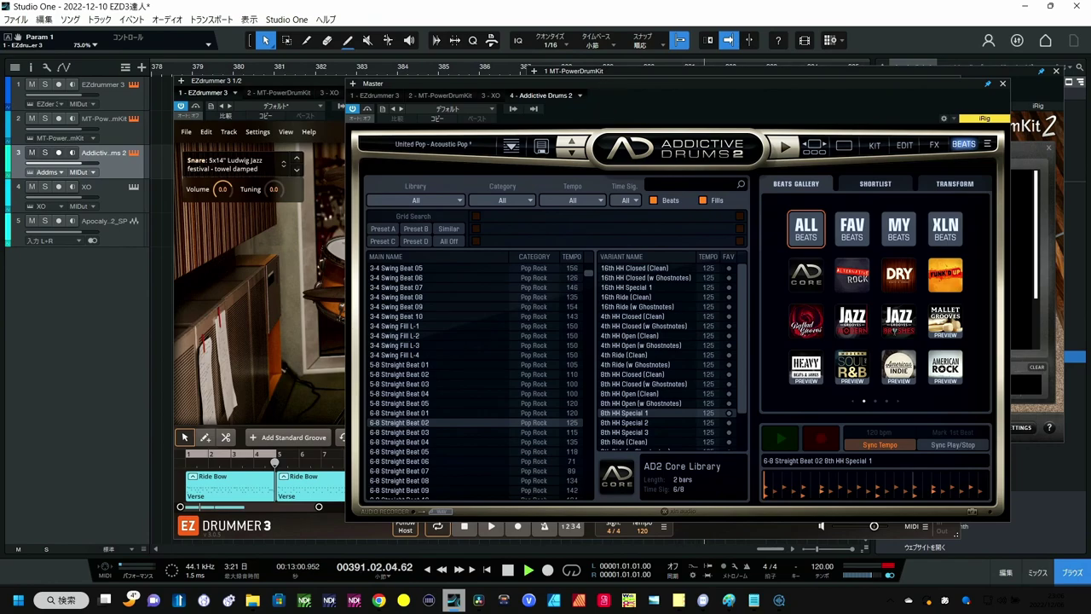
Add 6-8 Straight Beat 02 after the last Ride Bow block on the EZdrummer song track and inspect the notes in the Grid Editor.
{"action": "left_click_drag", "start_coordinate": [602, 79], "coordinate": [904, 63]}
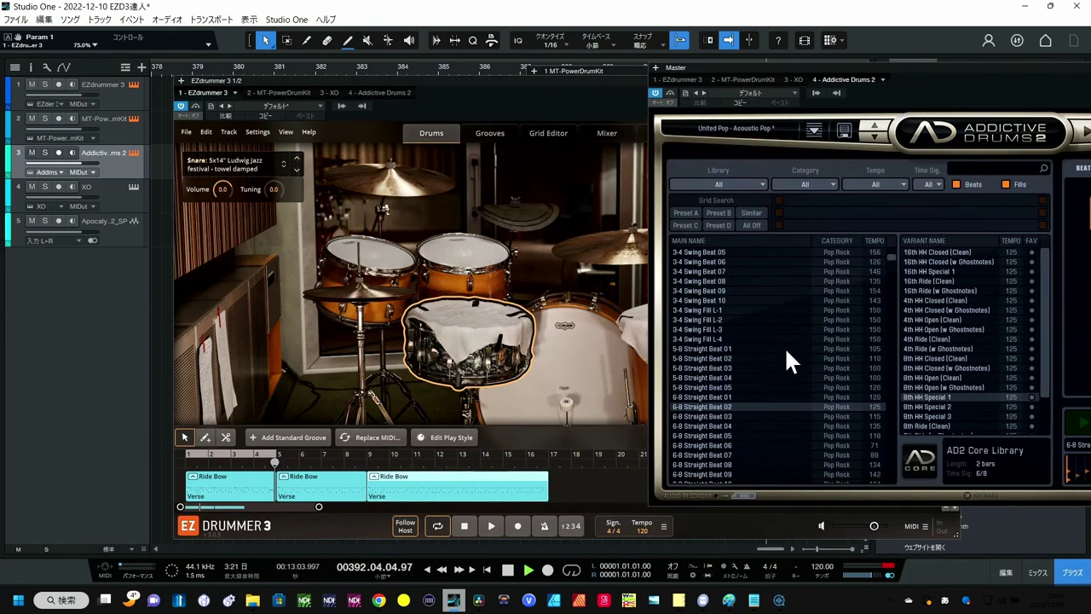
{"action": "left_click_drag", "start_coordinate": [710, 407], "coordinate": [550, 480]}
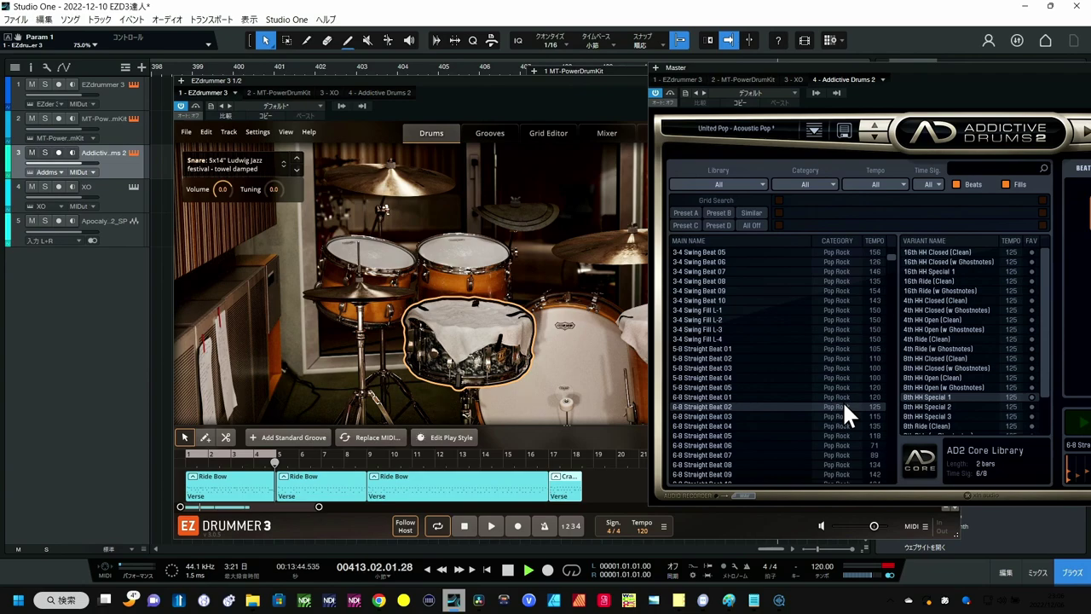
{"action": "left_click", "coordinate": [543, 134]}
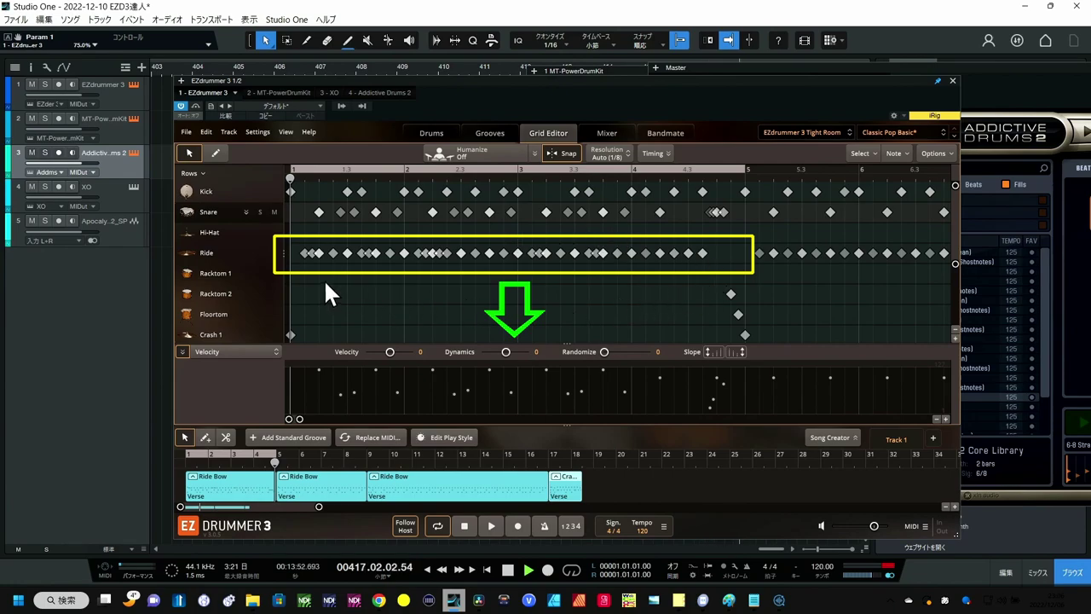
{"action": "left_click", "coordinate": [431, 133]}
{"action": "left_click", "coordinate": [1012, 74]}
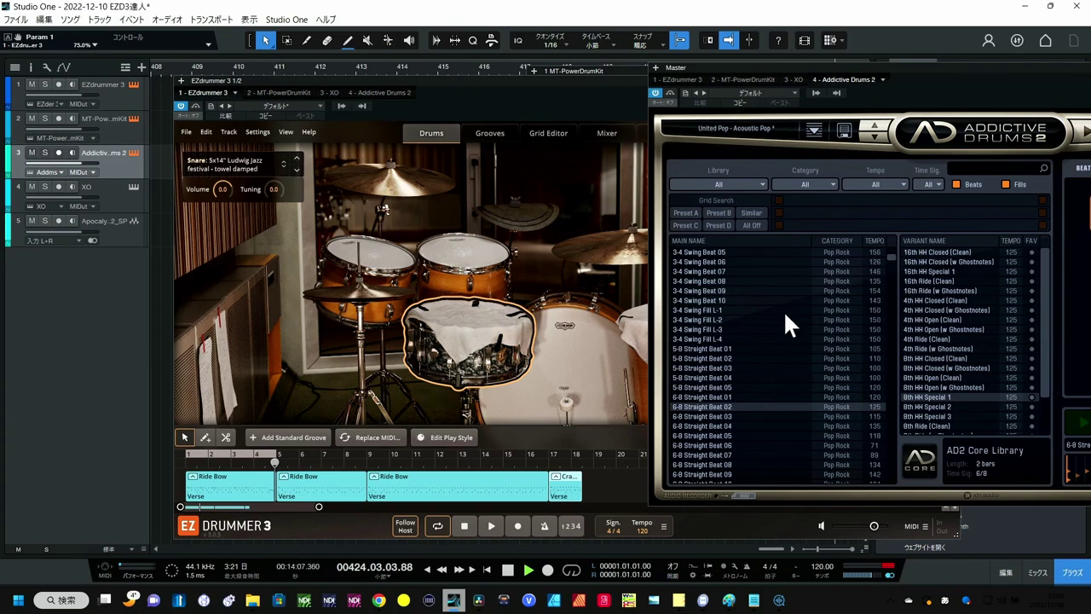
Open XO with its sample Space in view and audition several kick samples in the red cluster.
{"action": "left_click", "coordinate": [133, 188]}
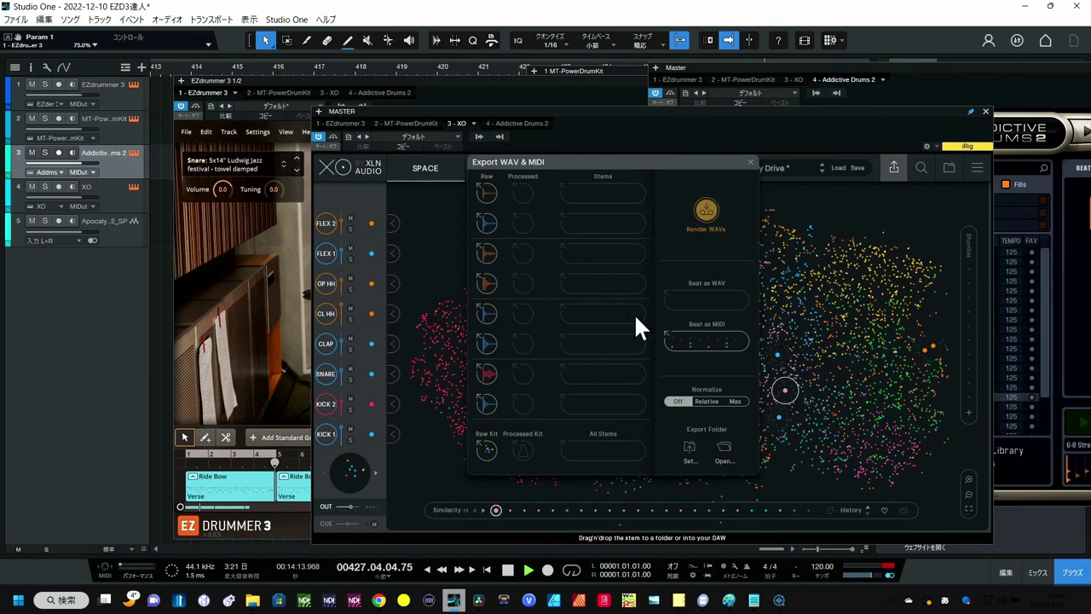
{"action": "left_click", "coordinate": [894, 167]}
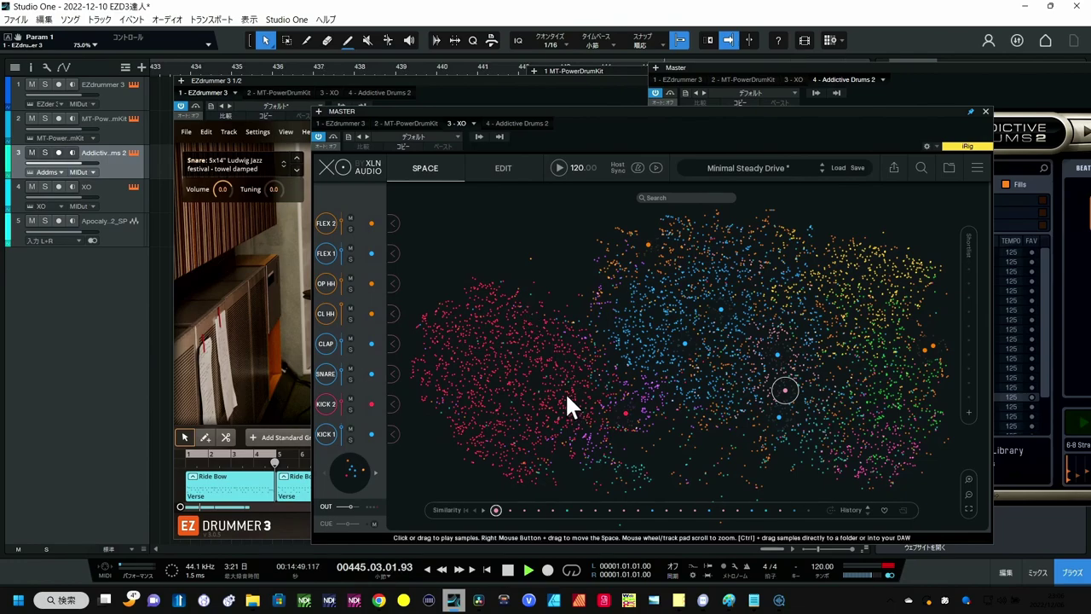
{"action": "left_click", "coordinate": [491, 359]}
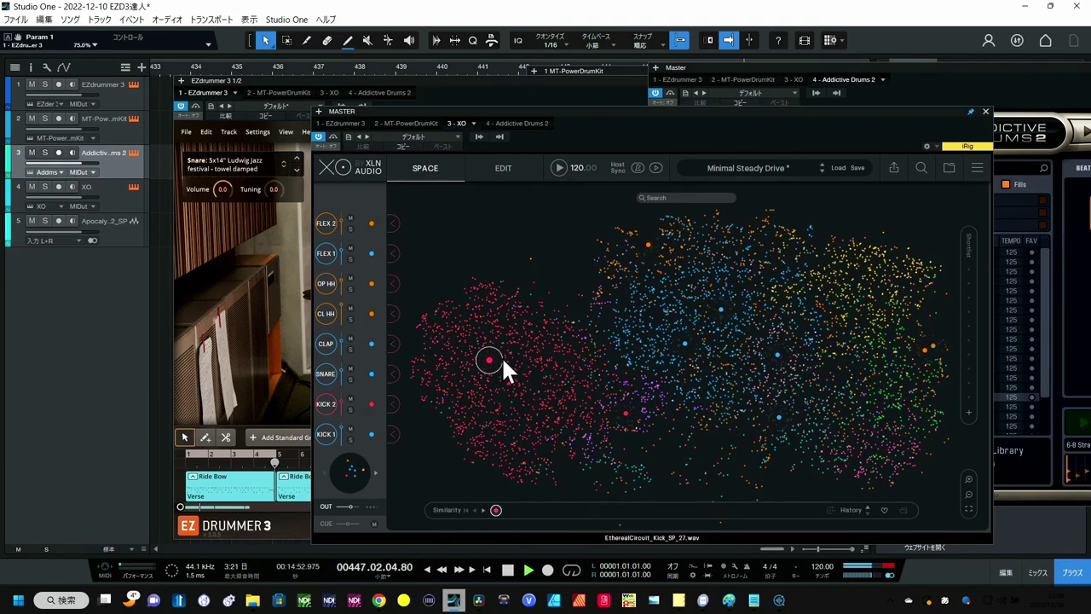
{"action": "left_click", "coordinate": [526, 351]}
{"action": "left_click", "coordinate": [503, 387]}
{"action": "left_click", "coordinate": [475, 358]}
{"action": "left_click", "coordinate": [535, 400]}
{"action": "left_click", "coordinate": [511, 367]}
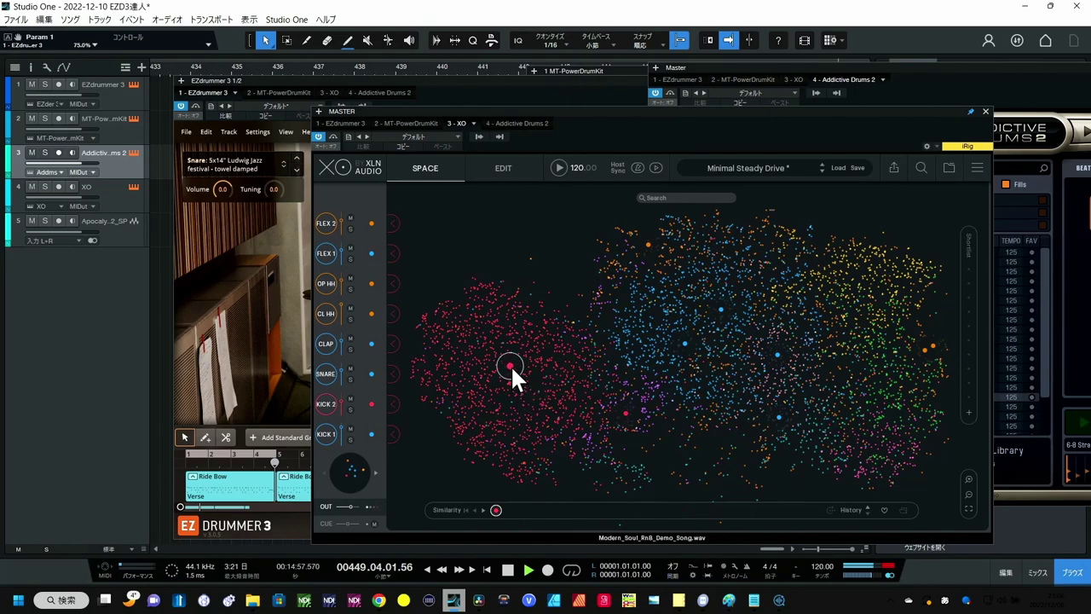
Audition several snare samples in the blue cluster of XO's Space.
{"action": "left_click", "coordinate": [653, 319]}
{"action": "left_click", "coordinate": [670, 320]}
{"action": "left_click", "coordinate": [633, 334]}
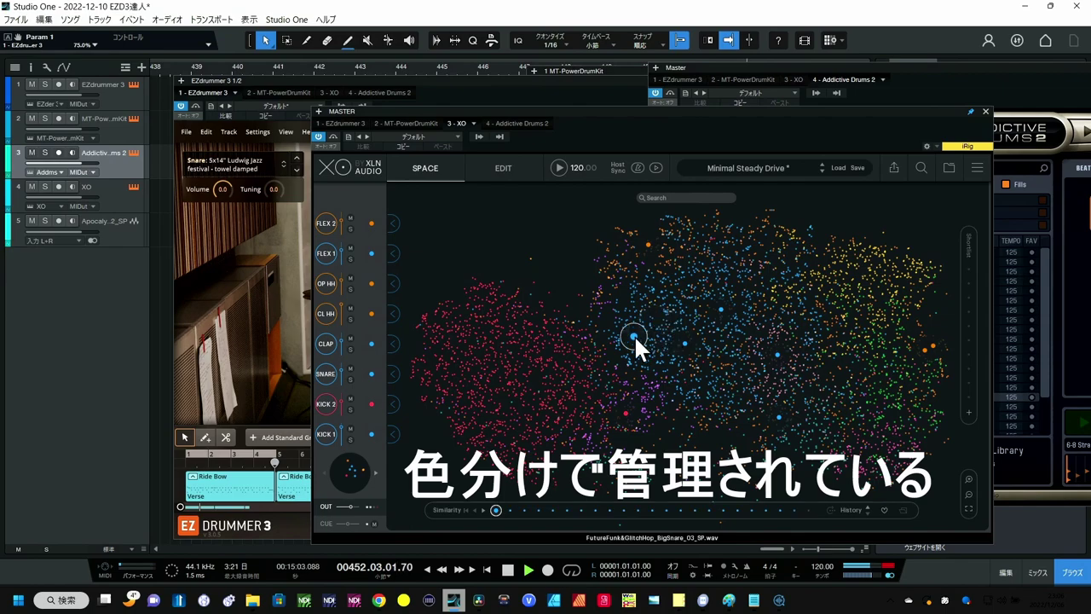
{"action": "left_click", "coordinate": [650, 346]}
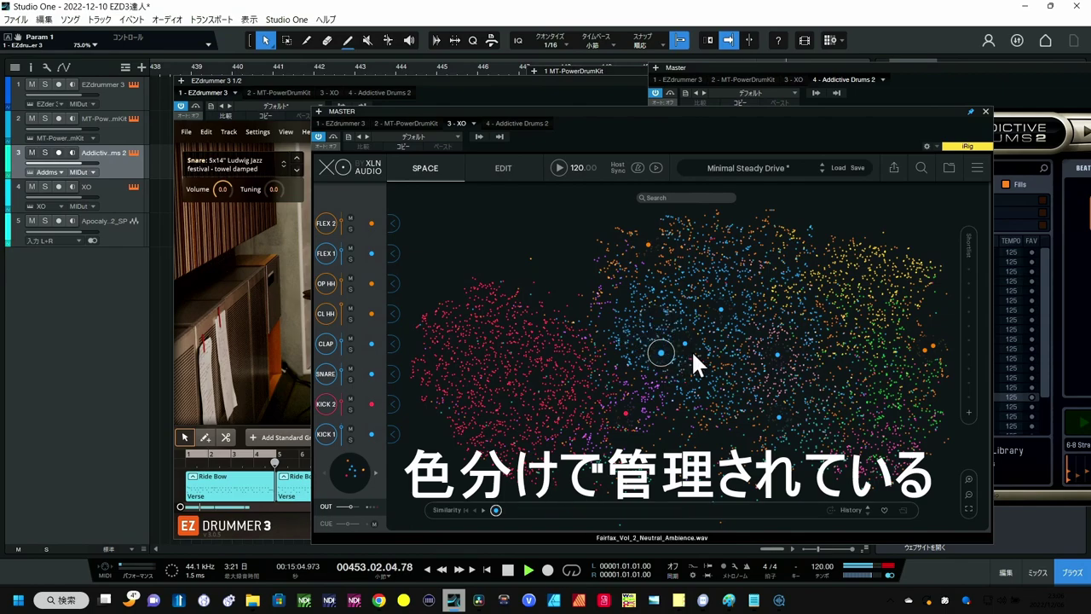
{"action": "left_click", "coordinate": [698, 349]}
{"action": "left_click", "coordinate": [671, 361]}
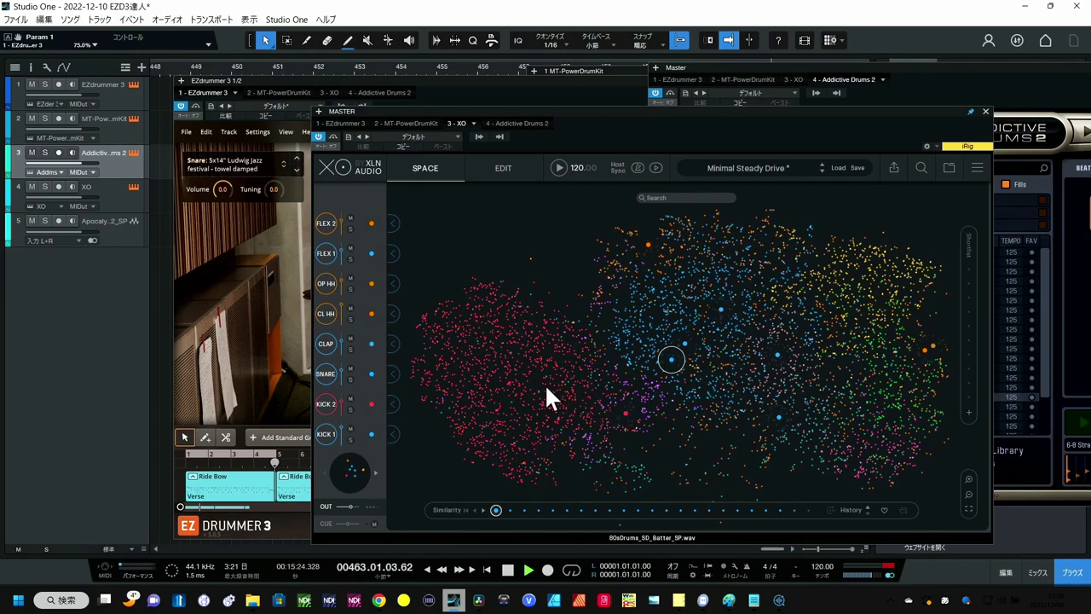
Pick a kick in the red cluster, step to the fifth similar sample, and load it into the KICK 1 slot.
{"action": "left_click", "coordinate": [516, 365]}
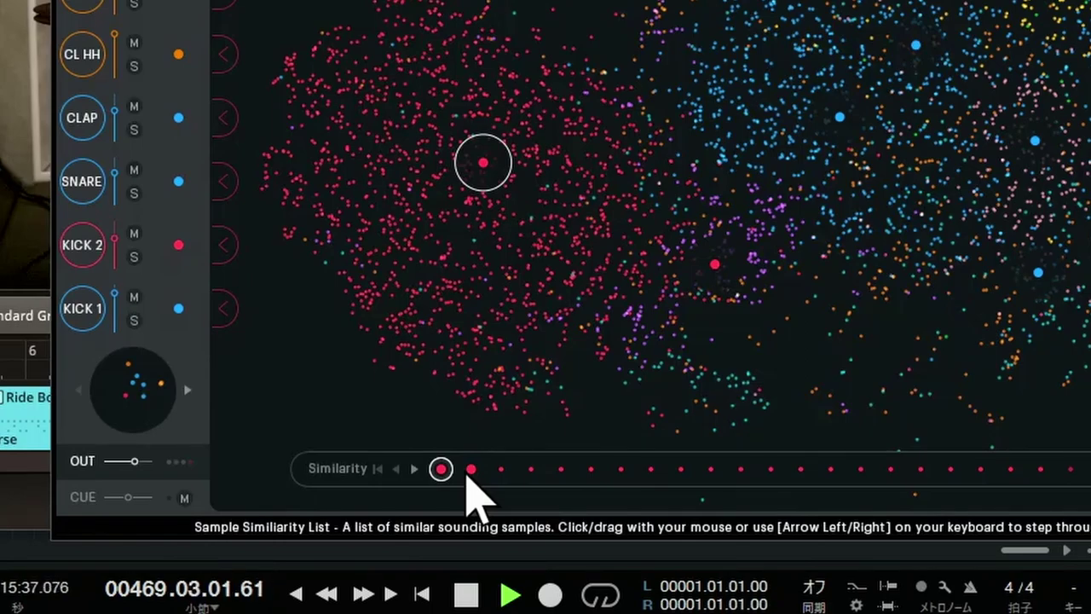
{"action": "left_click", "coordinate": [471, 473]}
{"action": "left_click", "coordinate": [501, 471]}
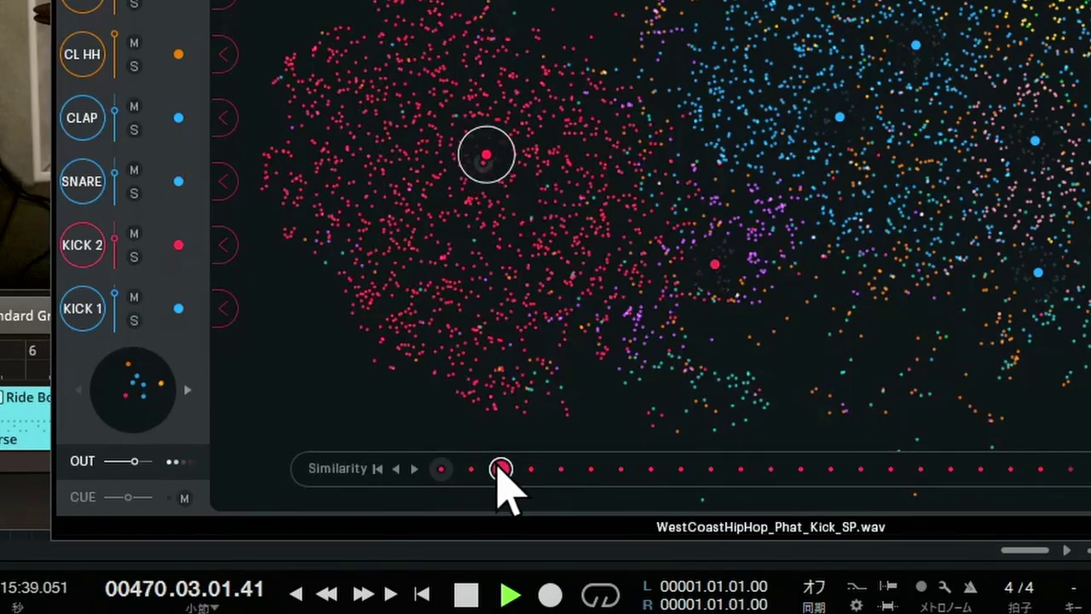
{"action": "left_click", "coordinate": [531, 469]}
{"action": "left_click", "coordinate": [560, 469]}
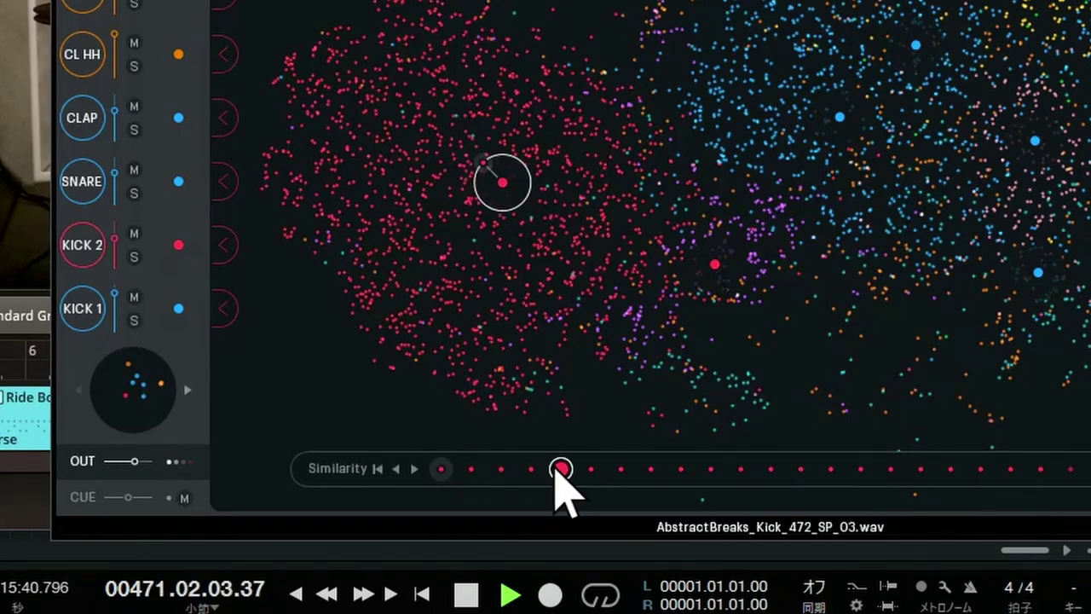
{"action": "left_click", "coordinate": [591, 469]}
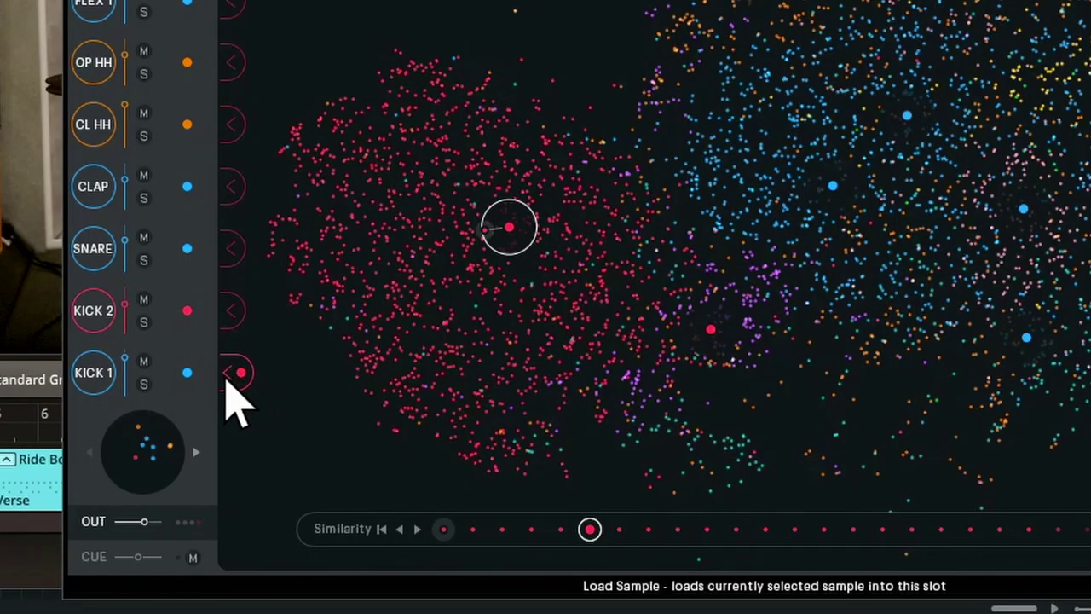
{"action": "left_click", "coordinate": [241, 373]}
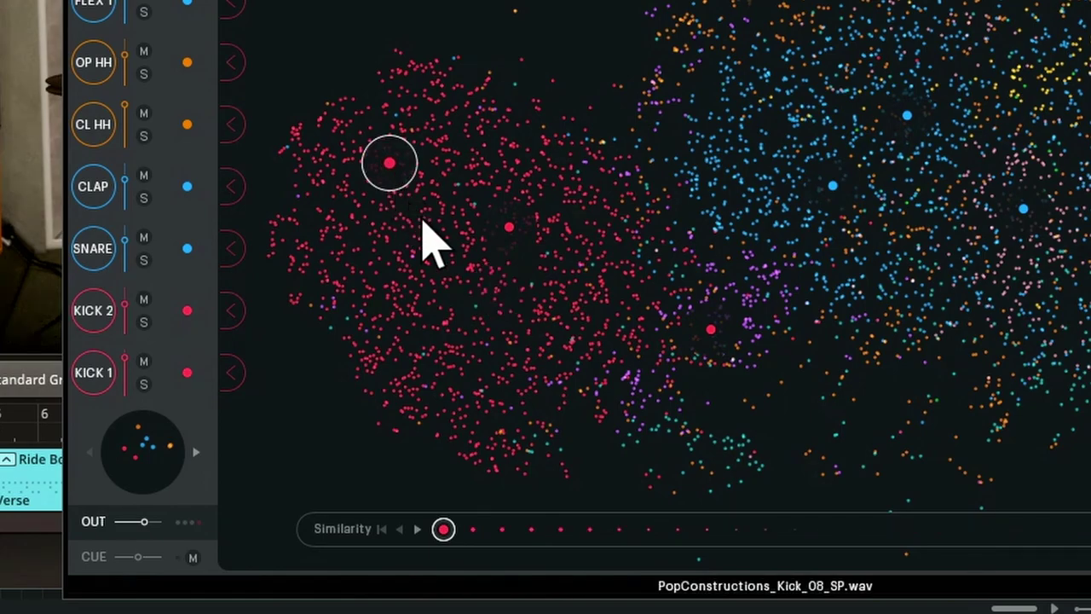
Audition several more samples around the edge of the red kick cluster in XO's Space.
{"action": "left_click", "coordinate": [384, 305]}
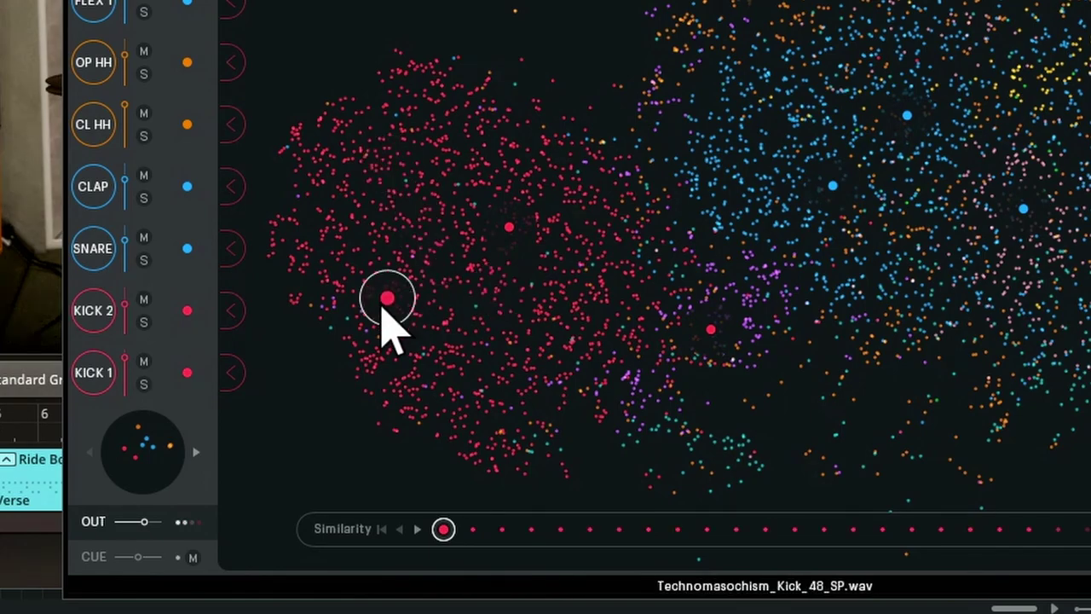
{"action": "left_click", "coordinate": [380, 339]}
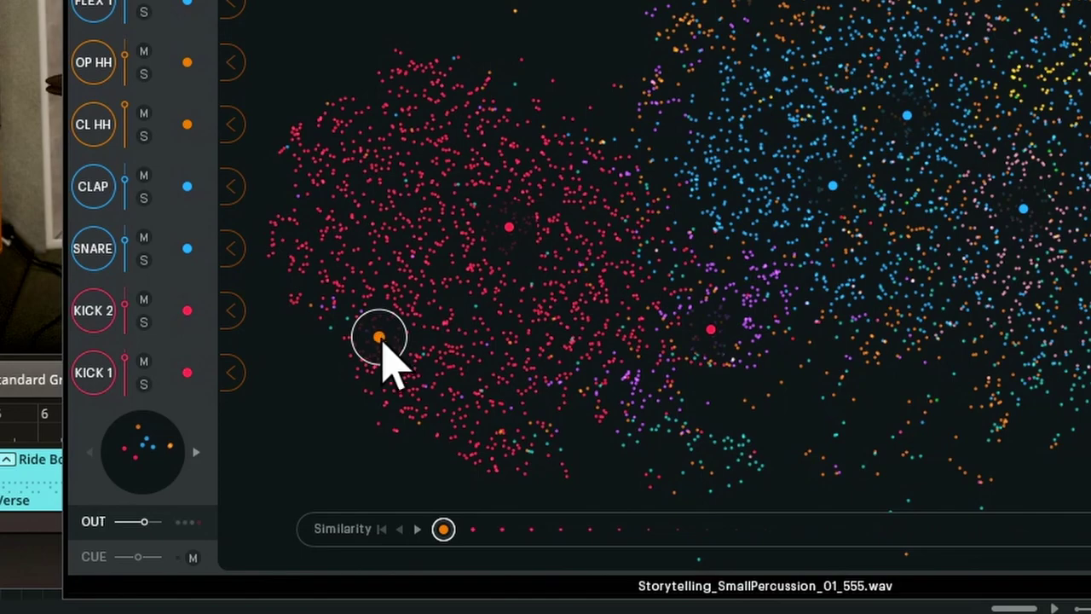
{"action": "left_click", "coordinate": [437, 358]}
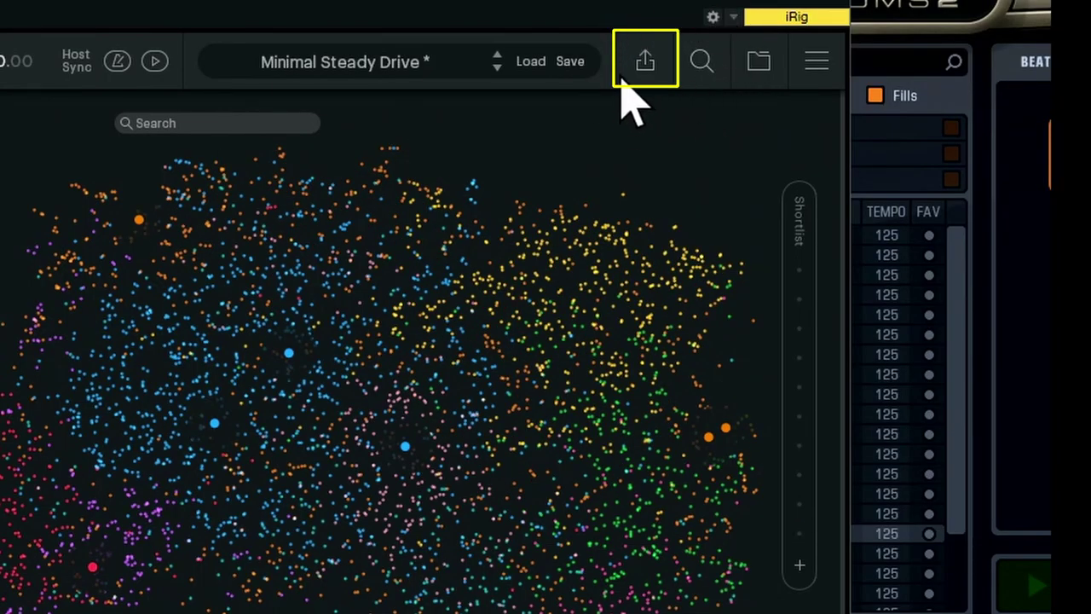
Open XO's Export WAV & MIDI window and replace EZdrummer 3's kick drum with the raw KICK 1 sample.
{"action": "left_click", "coordinate": [648, 72]}
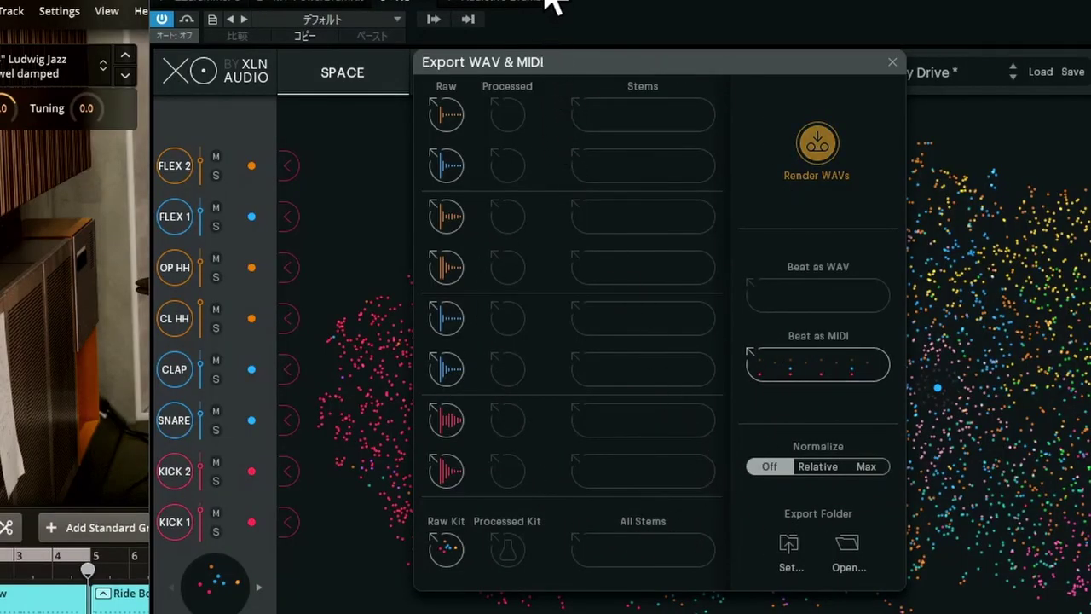
{"action": "left_click_drag", "start_coordinate": [549, 5], "coordinate": [1075, 0]}
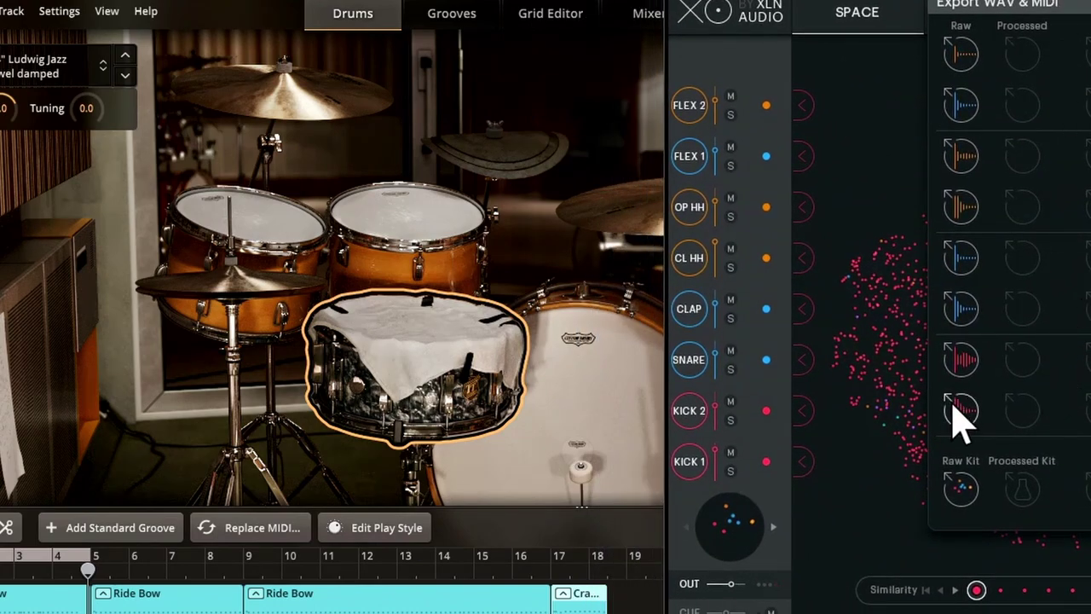
{"action": "left_click_drag", "start_coordinate": [955, 407], "coordinate": [607, 399]}
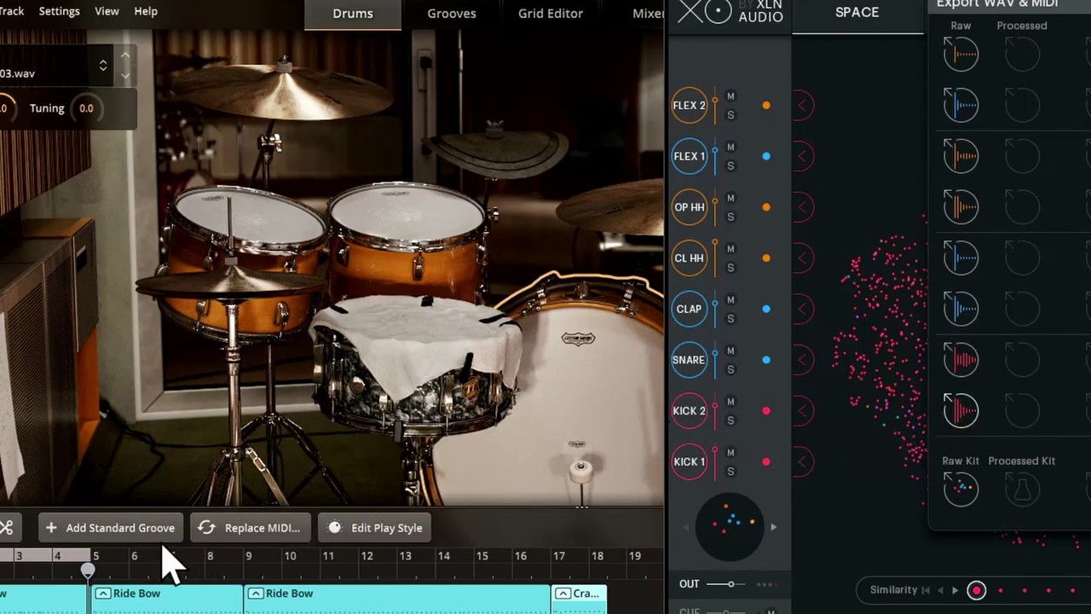
{"action": "left_click", "coordinate": [51, 557]}
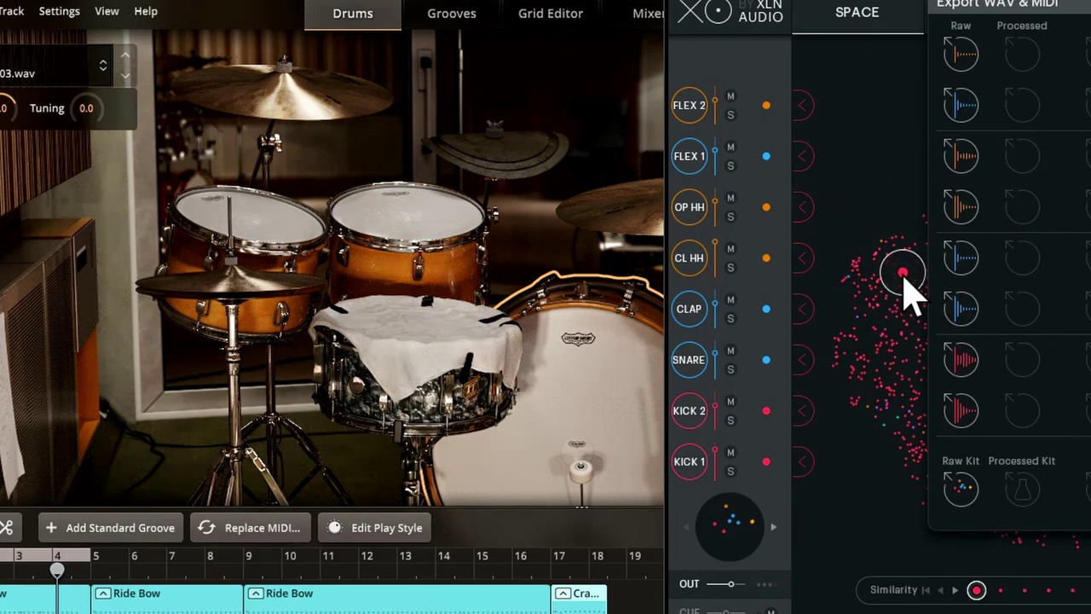
{"action": "left_click_drag", "start_coordinate": [972, 418], "coordinate": [552, 415]}
{"action": "left_click", "coordinate": [4, 600]}
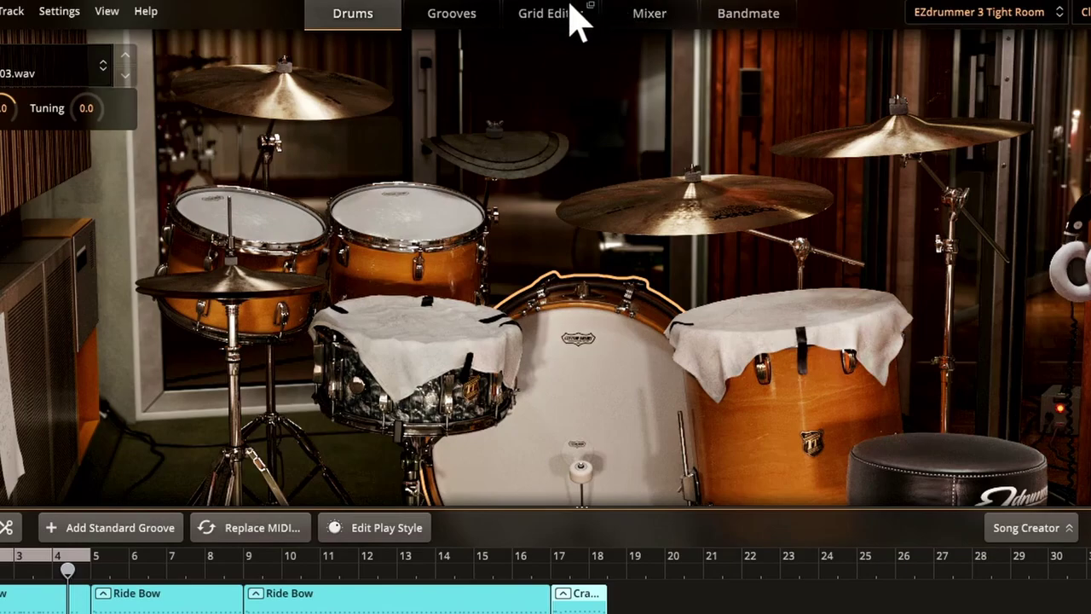
Open Tap2Find from EZdrummer 3's Grooves and enter snare hits on eighth-note steps 1, 3, 6 and 7 with recording stopped.
{"action": "left_click", "coordinate": [462, 21]}
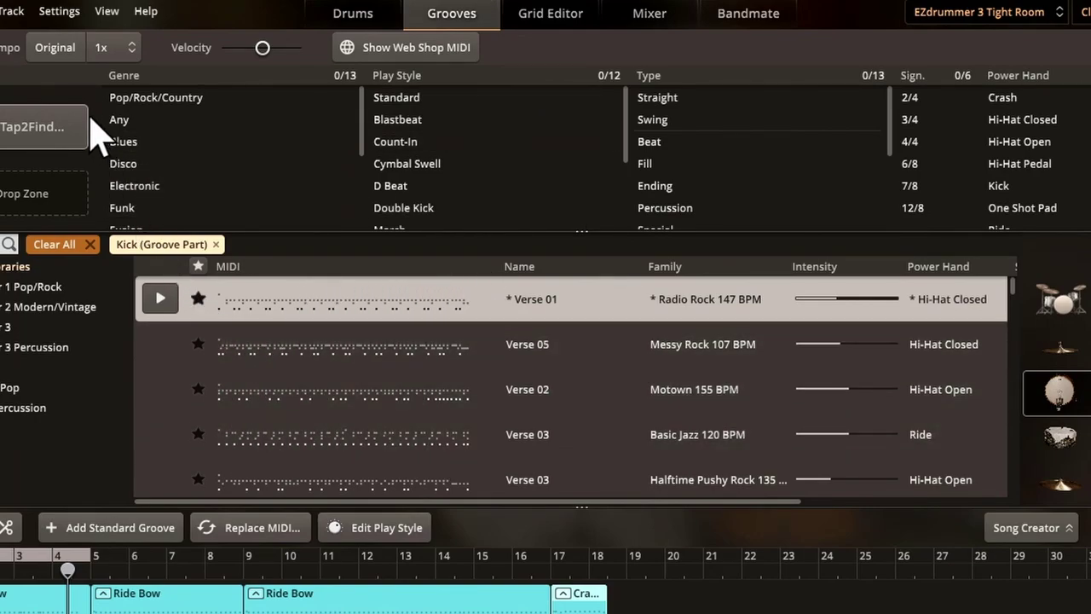
{"action": "left_click", "coordinate": [61, 134]}
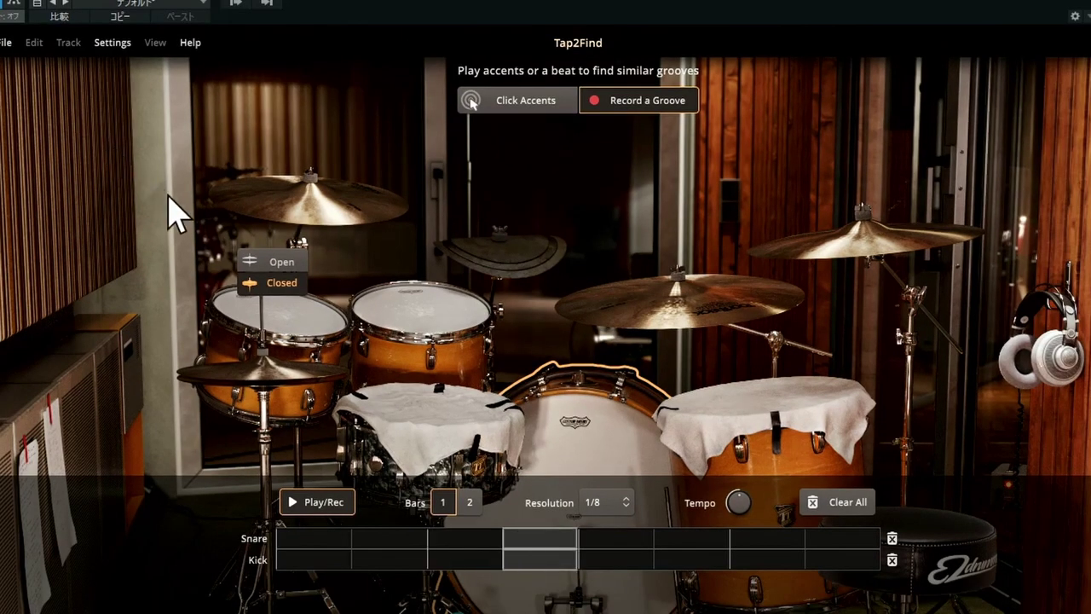
{"action": "left_click", "coordinate": [326, 497]}
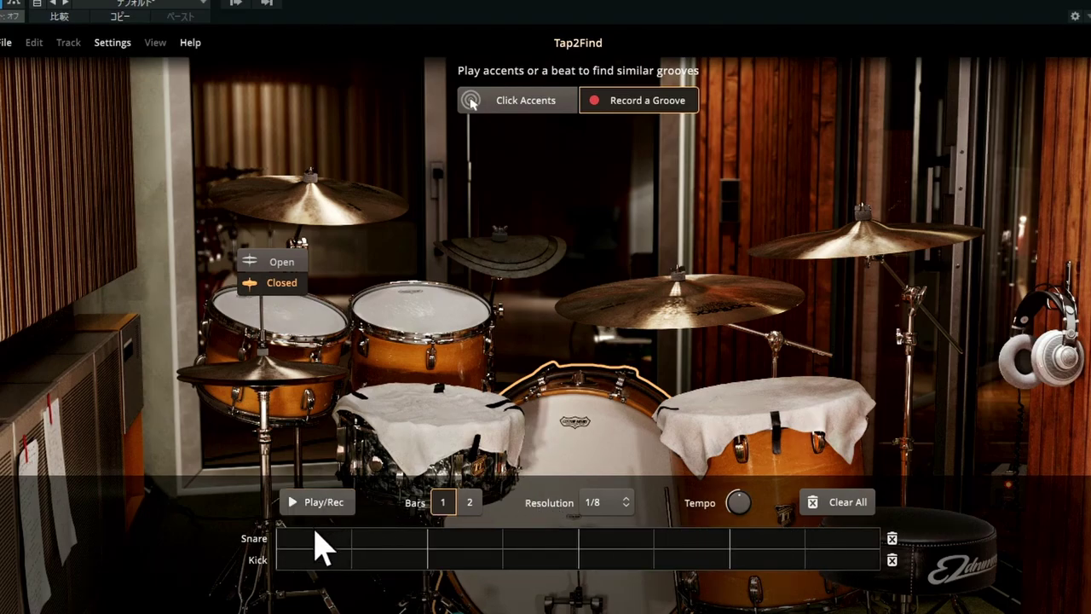
{"action": "left_click", "coordinate": [314, 538]}
{"action": "left_click", "coordinate": [479, 539]}
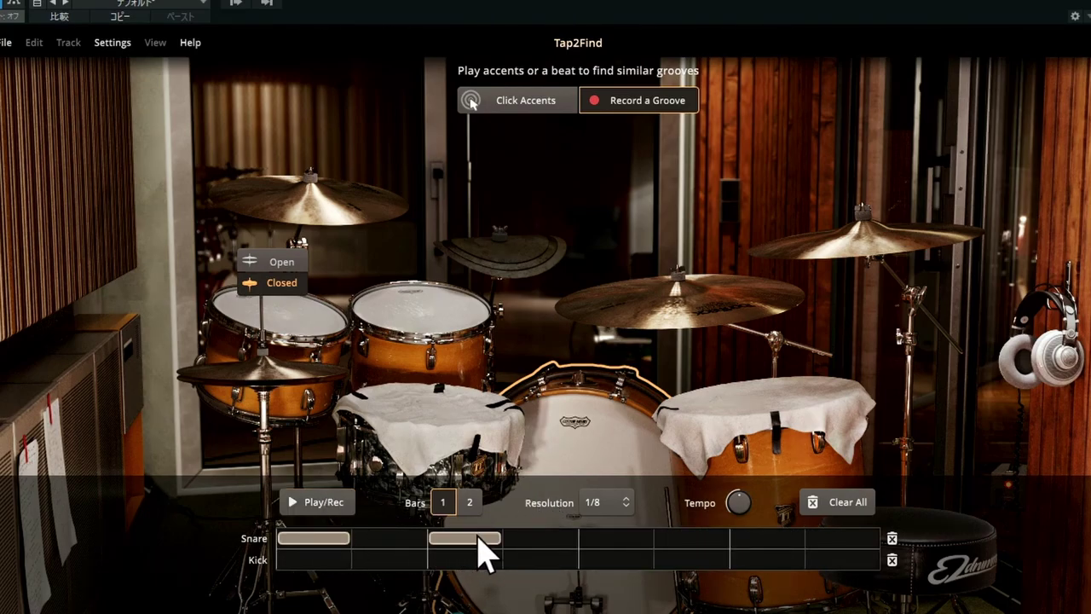
{"action": "left_click", "coordinate": [691, 538]}
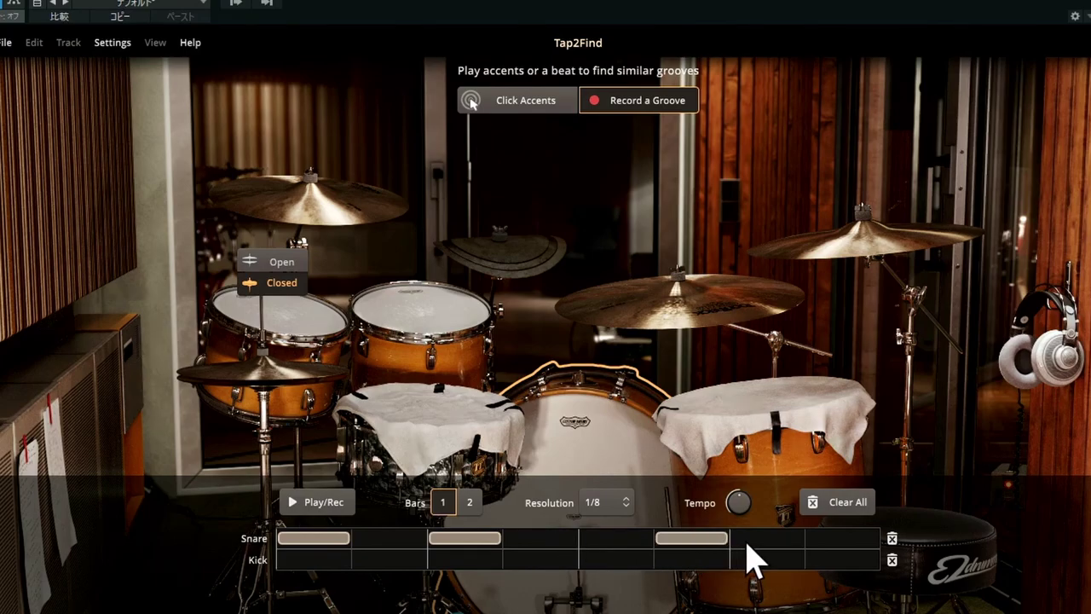
{"action": "left_click", "coordinate": [785, 539]}
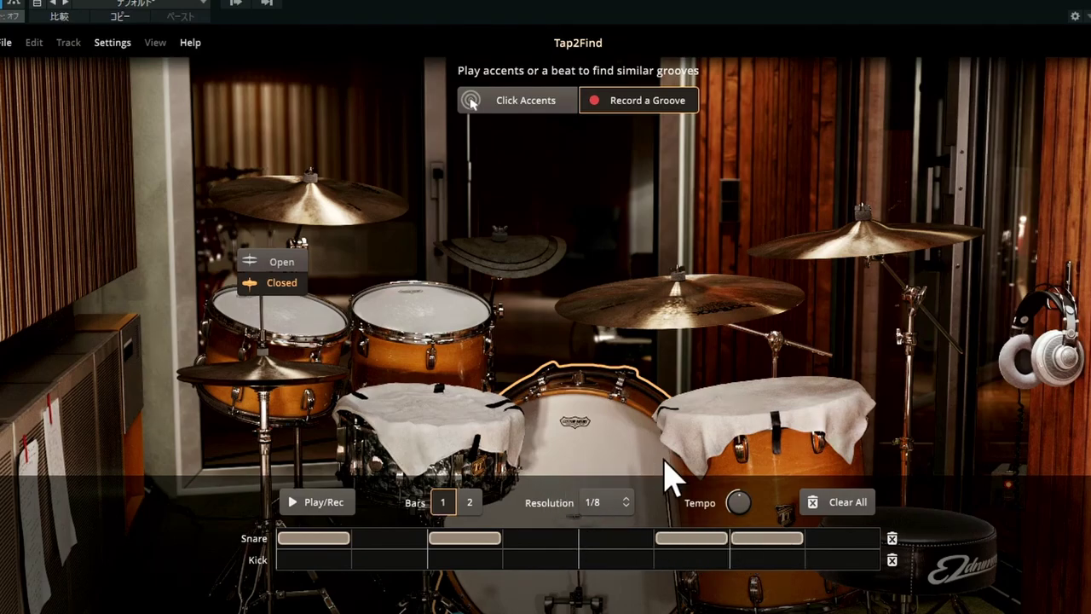
Set the Tap2Find resolution to 1/16 and add snare hits on steps 7 and 9 and kick hits on steps 1, 9 and 10.
{"action": "left_click", "coordinate": [627, 505]}
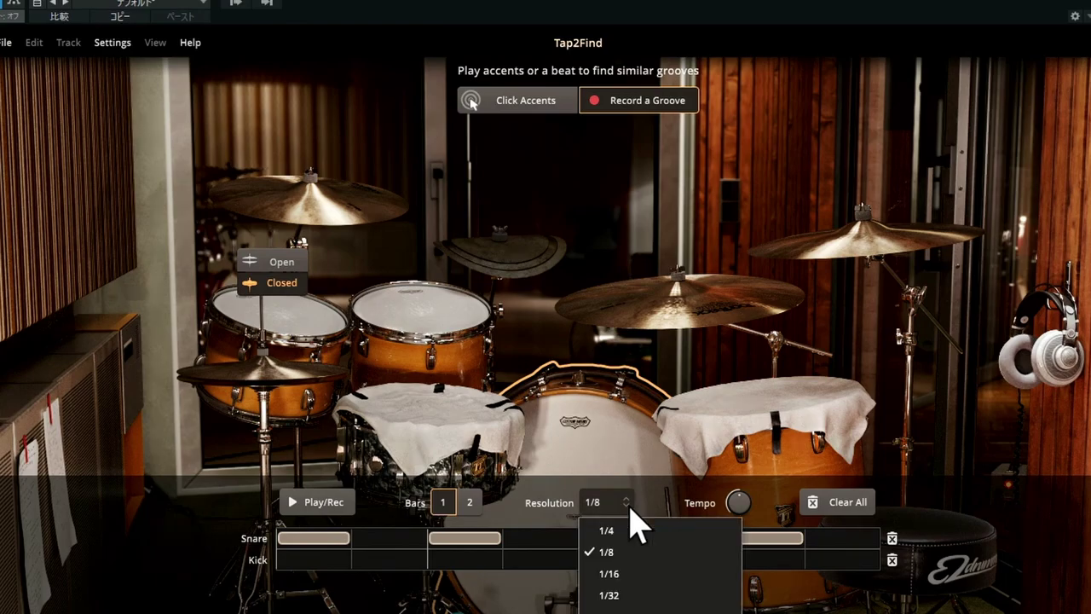
{"action": "left_click", "coordinate": [613, 574]}
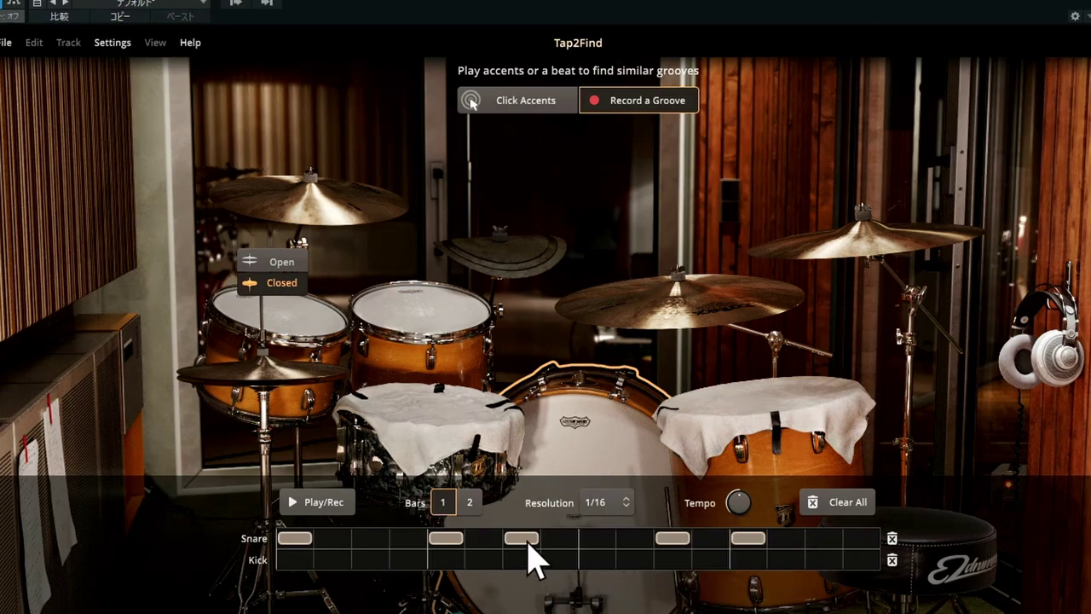
{"action": "left_click", "coordinate": [600, 540]}
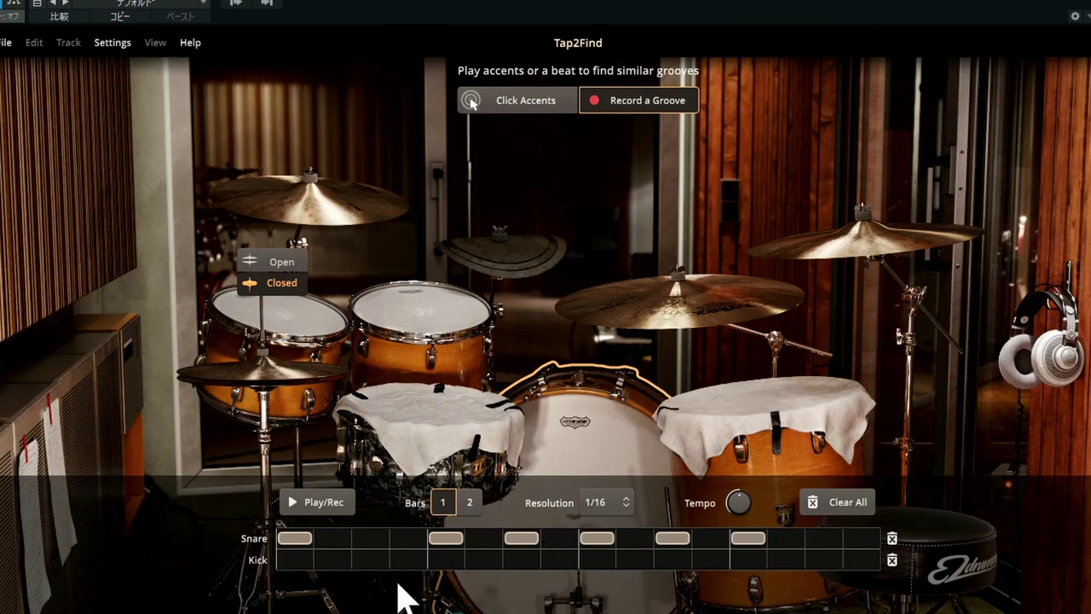
{"action": "left_click", "coordinate": [295, 560]}
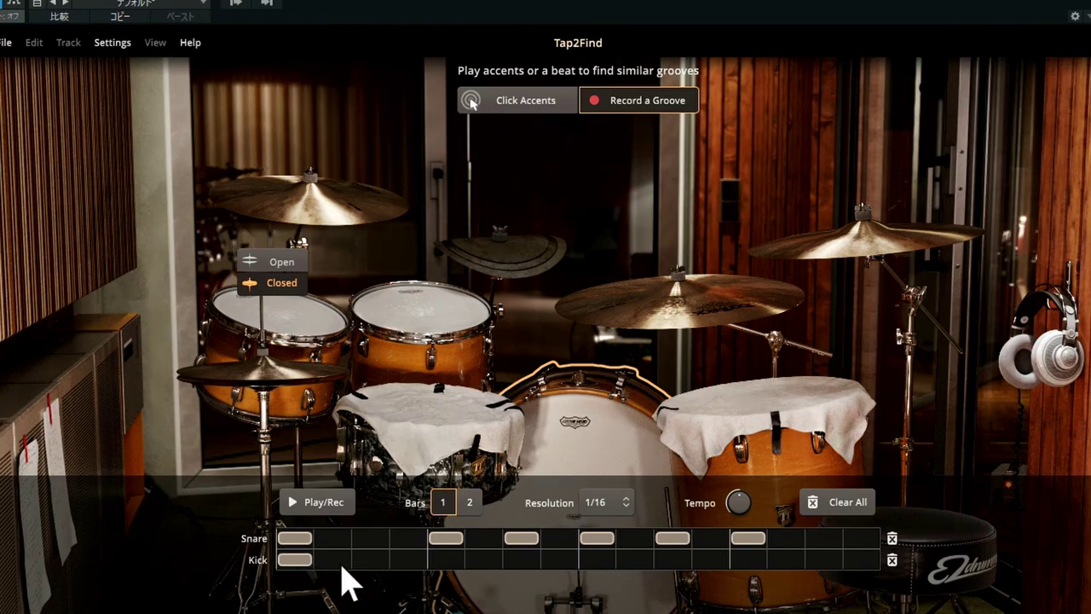
{"action": "left_click", "coordinate": [597, 559]}
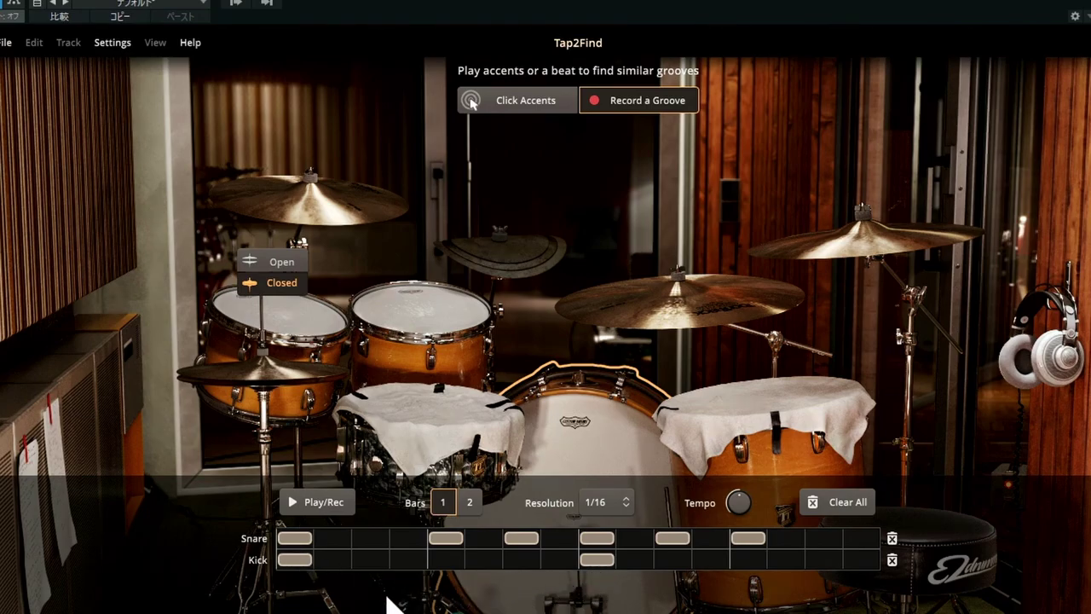
{"action": "left_click", "coordinate": [641, 562]}
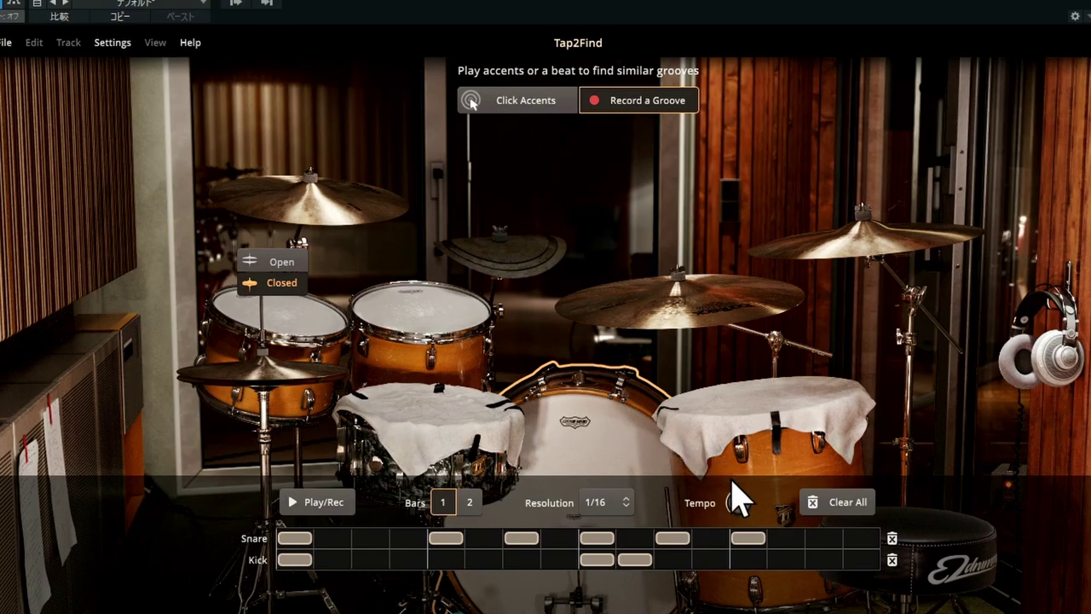
Play back the Tap2Find pattern and close Tap2Find to list the matching grooves.
{"action": "left_click", "coordinate": [305, 506]}
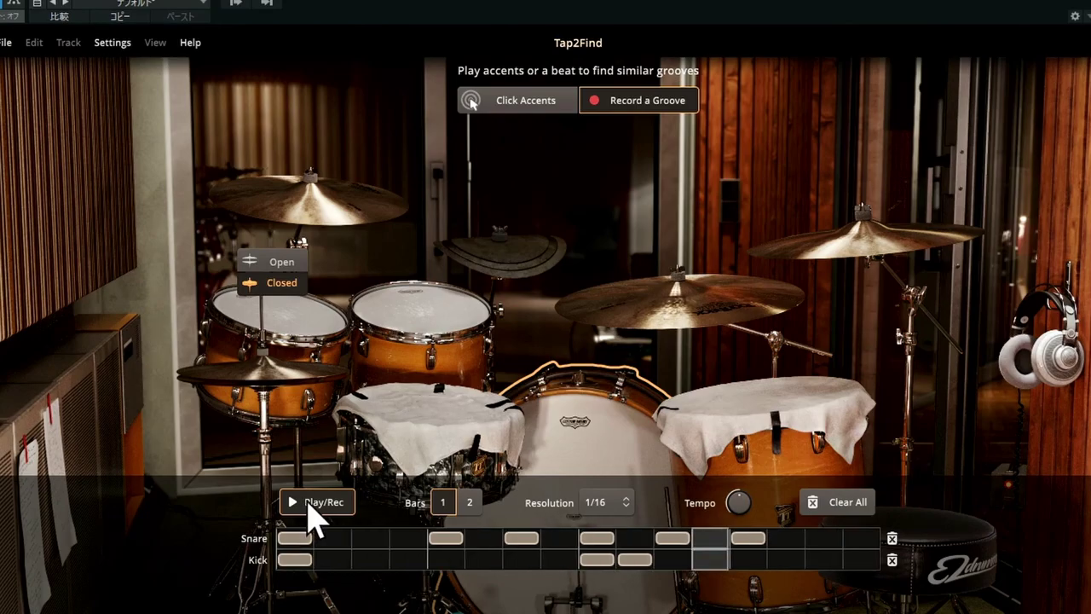
{"action": "left_click", "coordinate": [308, 509]}
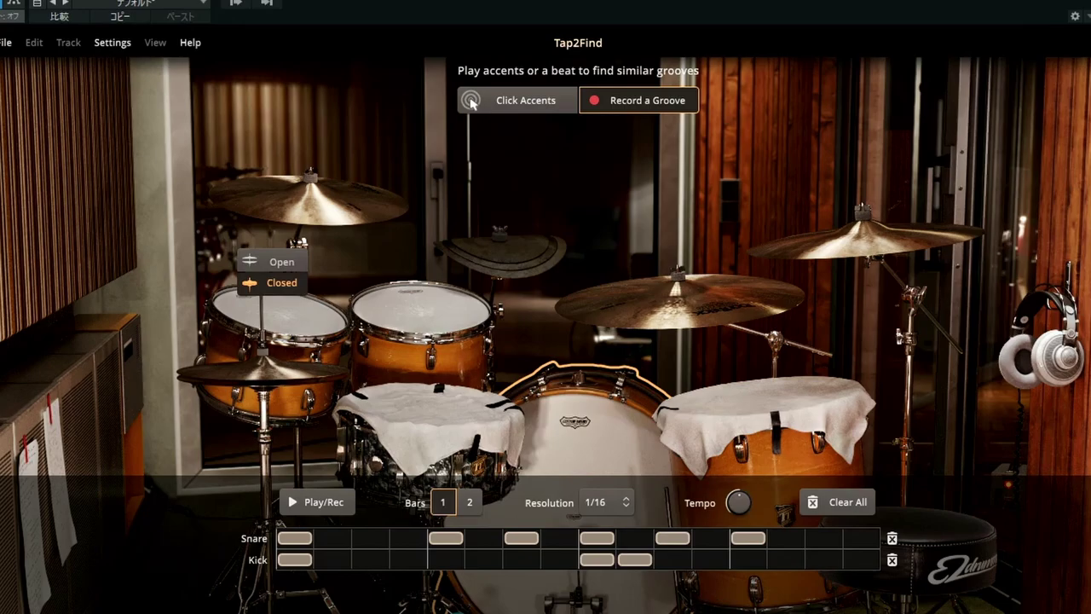
{"action": "key", "text": "Escape"}
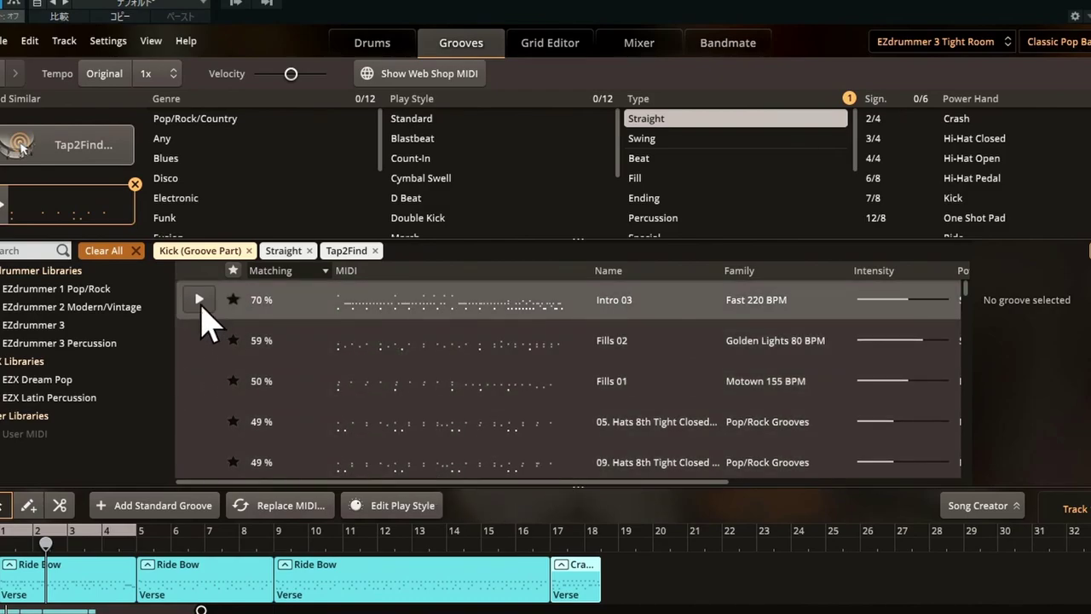
Audition the matching grooves Intro 03 from Fast 220 BPM and Fills 02 from Golden Lights 80 BPM.
{"action": "left_click", "coordinate": [199, 300]}
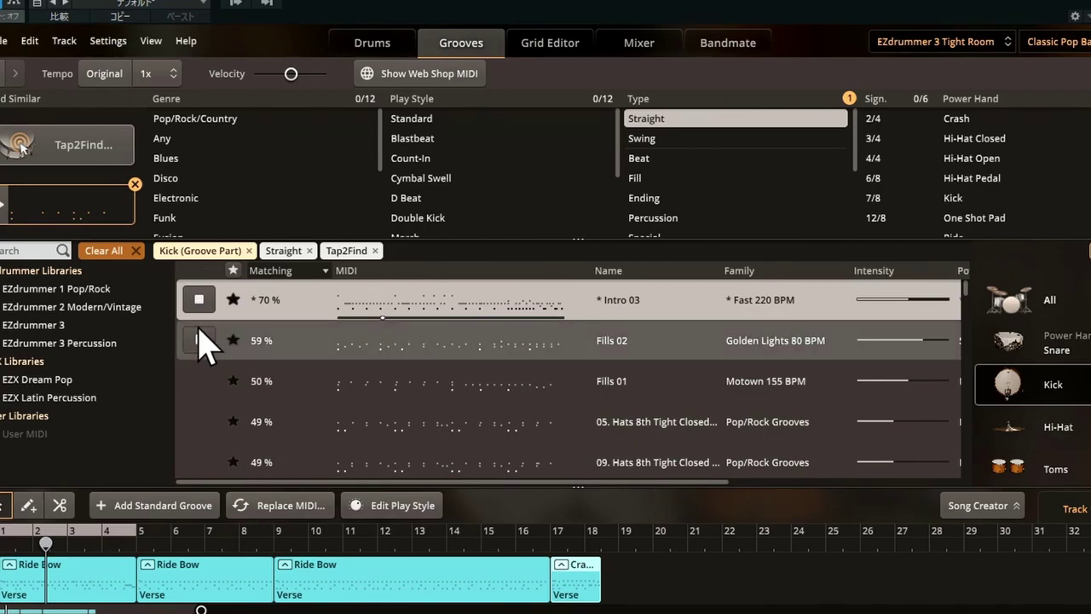
{"action": "left_click", "coordinate": [198, 339]}
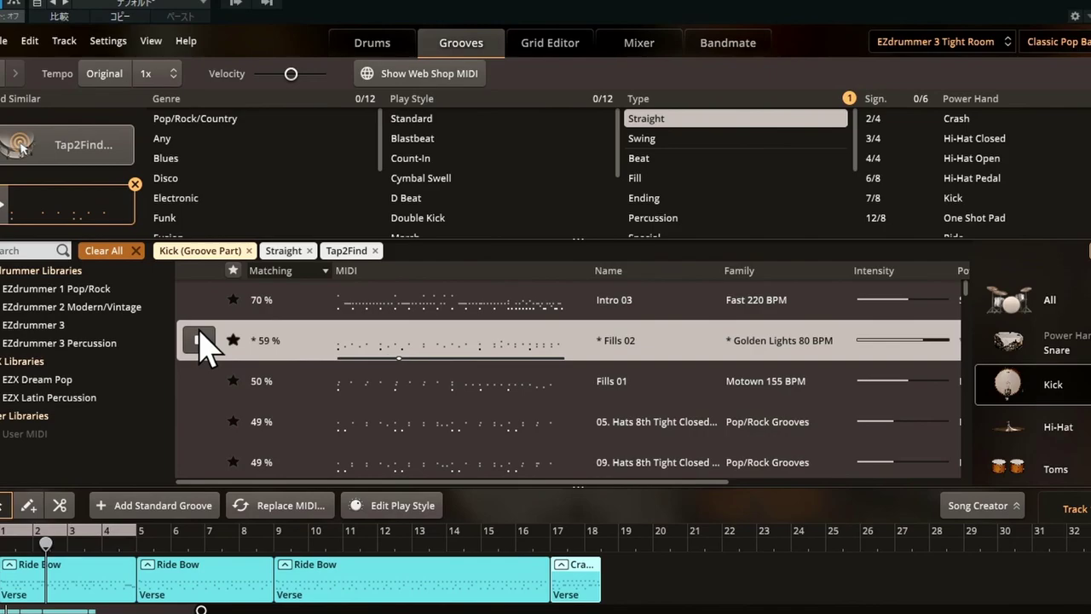
{"action": "left_click", "coordinate": [201, 338]}
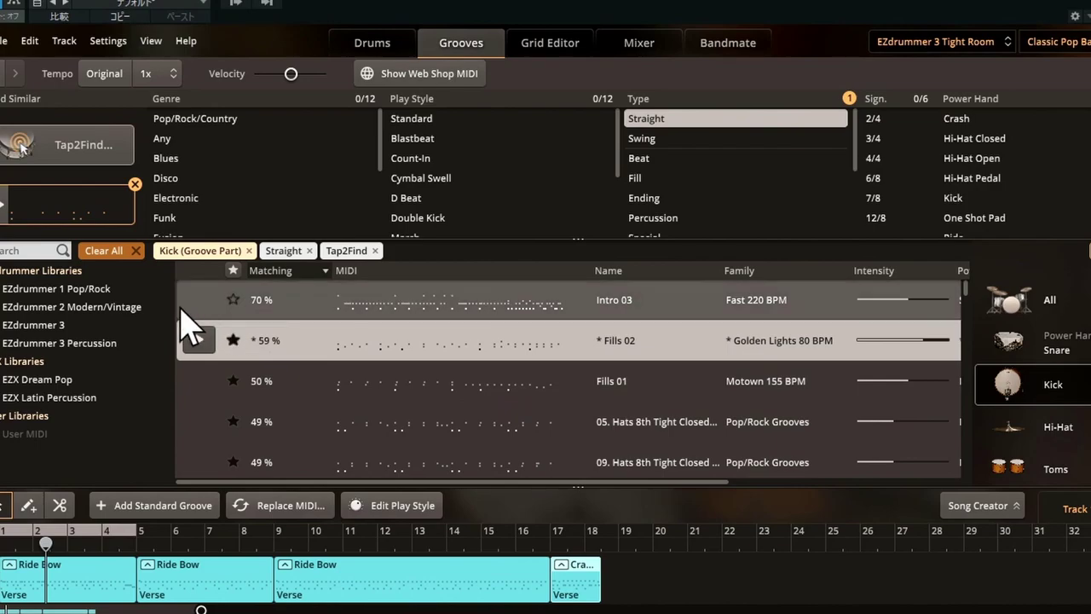
Clear all groove filters and audition Verse 01 from Radio Rock 147 BPM with the full kit.
{"action": "left_click", "coordinate": [100, 251]}
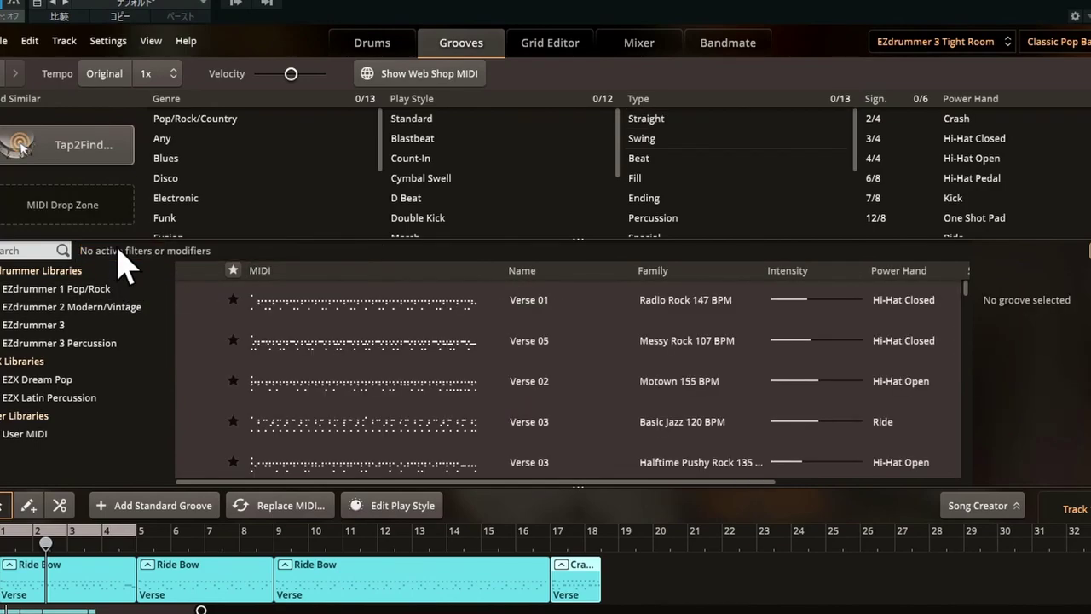
{"action": "left_click", "coordinate": [196, 296]}
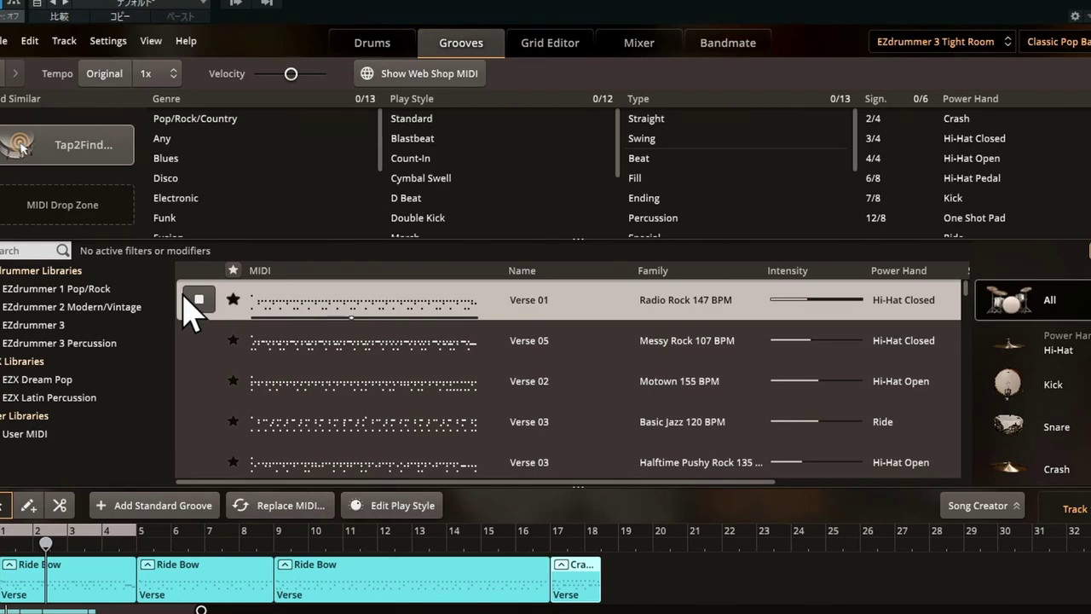
{"action": "left_click", "coordinate": [209, 300]}
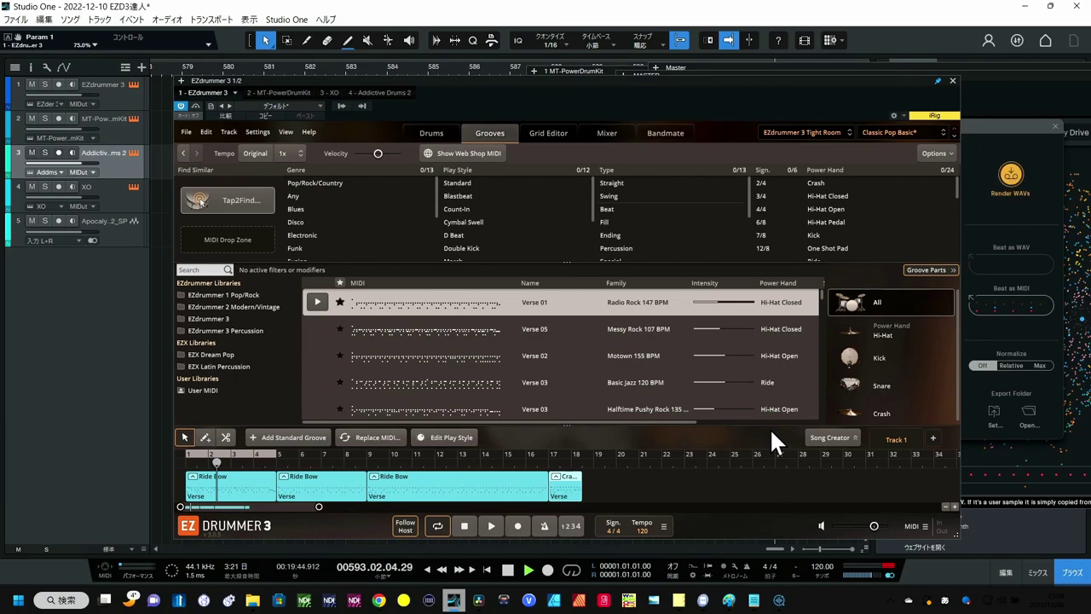
With Groove Parts shown, isolate the Hi-Hat part and audition Verse 01 from Radio Rock 147 BPM.
{"action": "left_click", "coordinate": [927, 271]}
{"action": "left_click", "coordinate": [927, 269]}
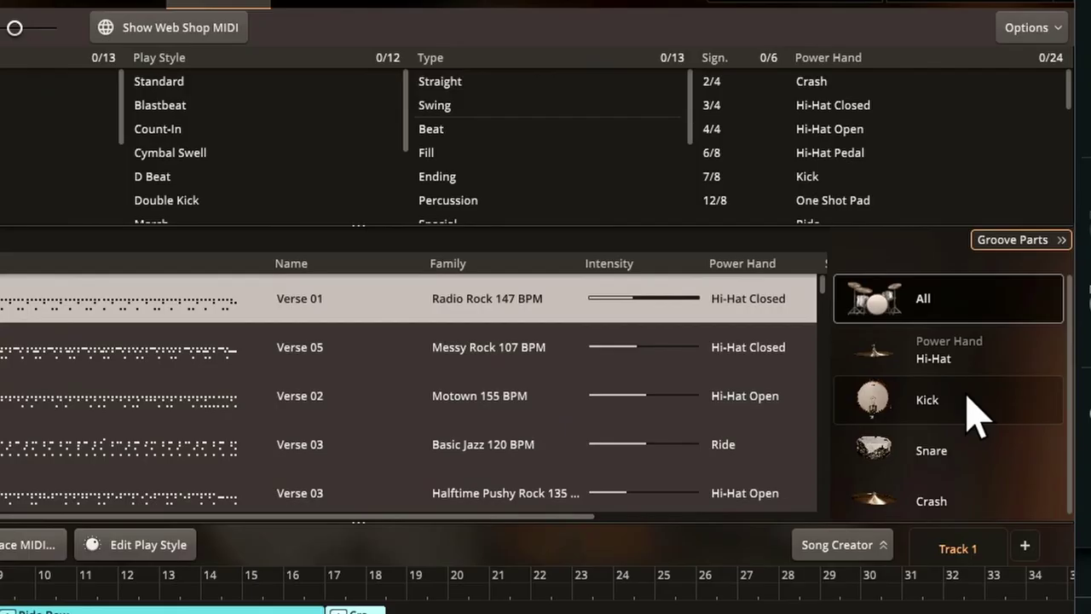
{"action": "scroll", "coordinate": [975, 413], "scroll_direction": "down", "scroll_amount": 1}
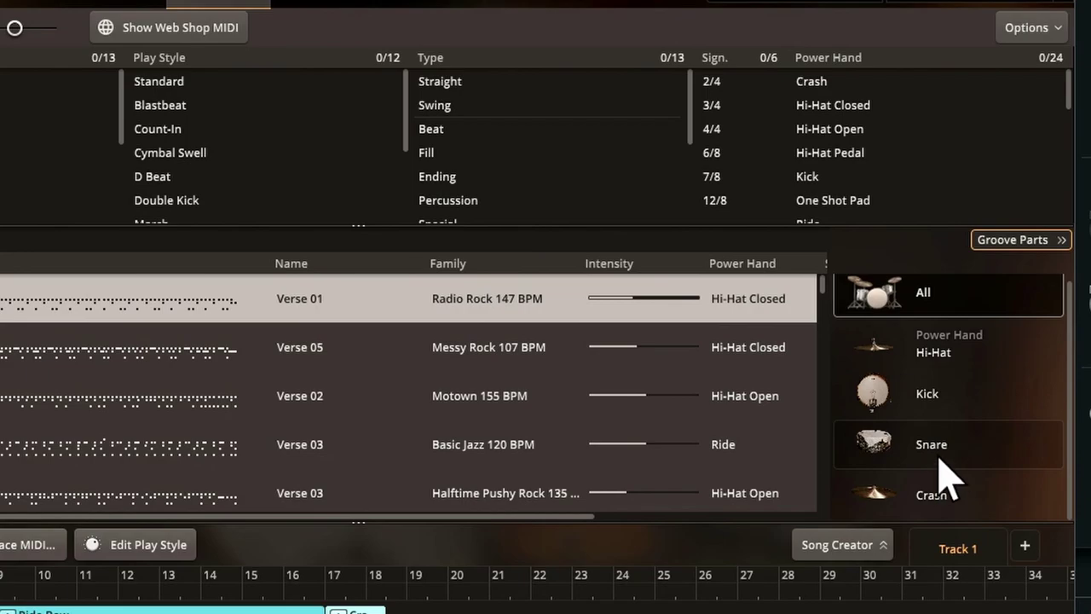
{"action": "left_click", "coordinate": [925, 358]}
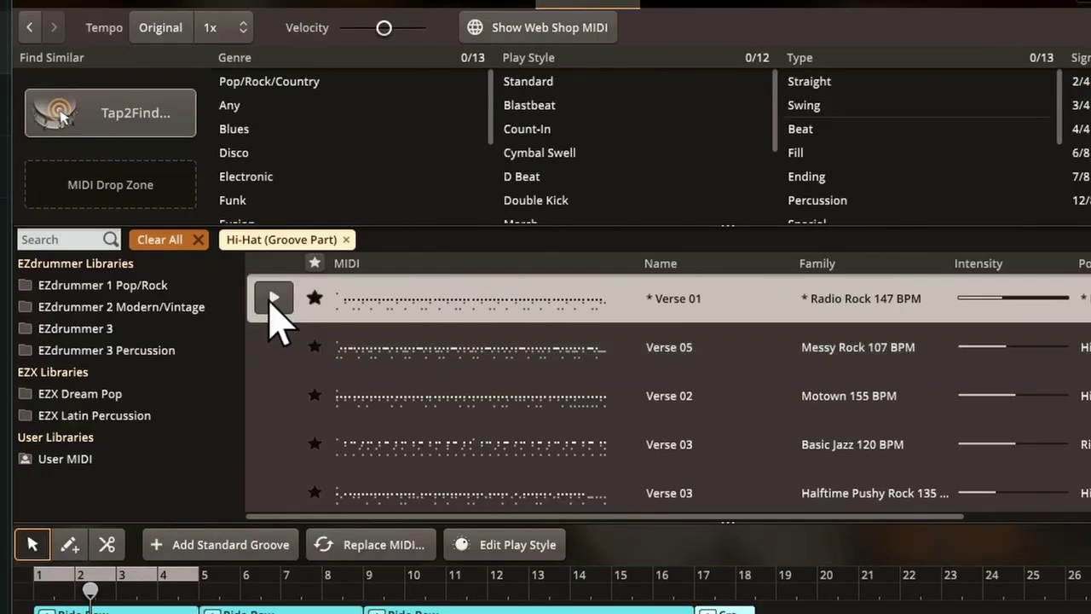
{"action": "left_click", "coordinate": [273, 298]}
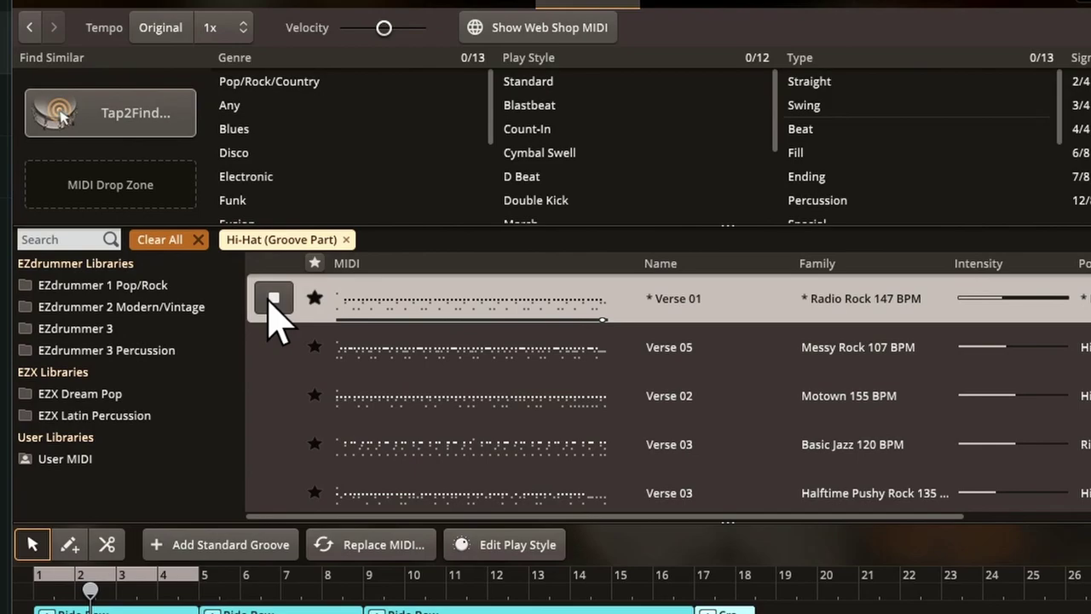
{"action": "left_click", "coordinate": [273, 299]}
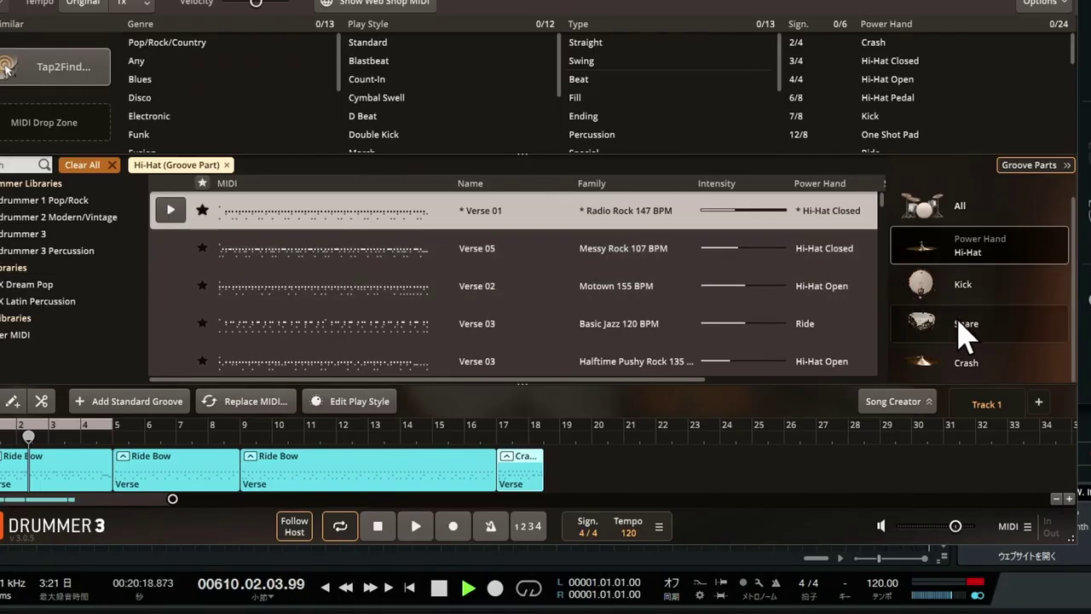
Isolate the Snare groove part and audition Verse 01 from Radio Rock 147 BPM.
{"action": "left_click", "coordinate": [963, 328]}
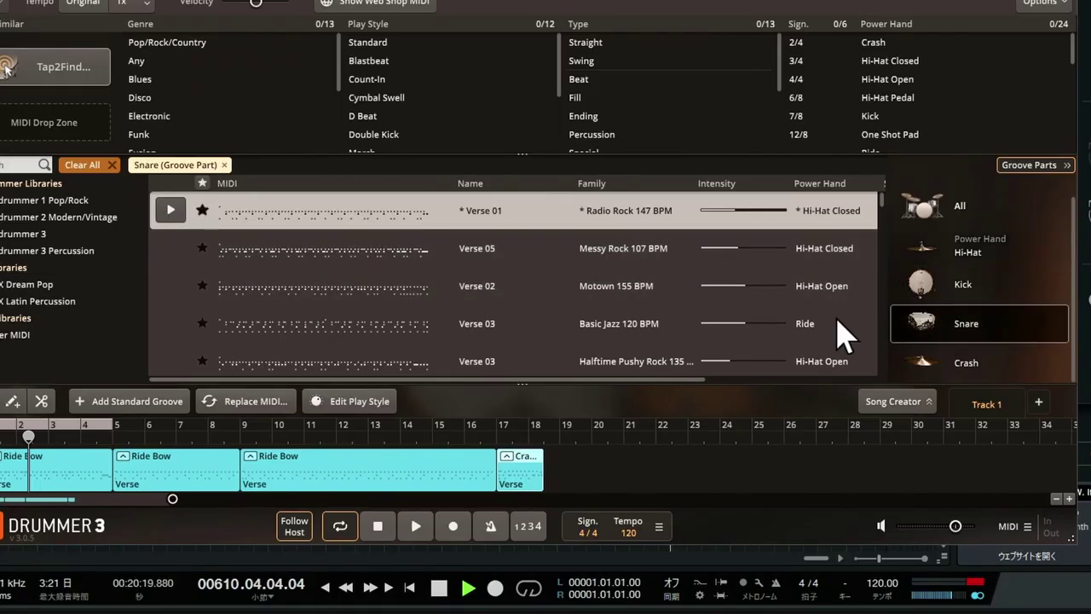
{"action": "left_click", "coordinate": [167, 212]}
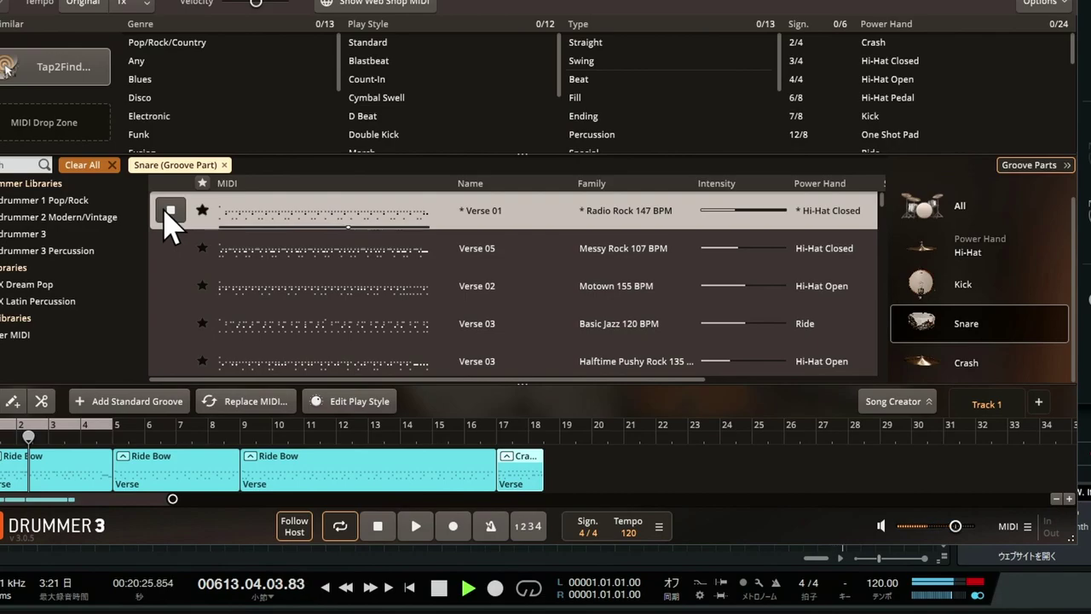
{"action": "left_click", "coordinate": [167, 213]}
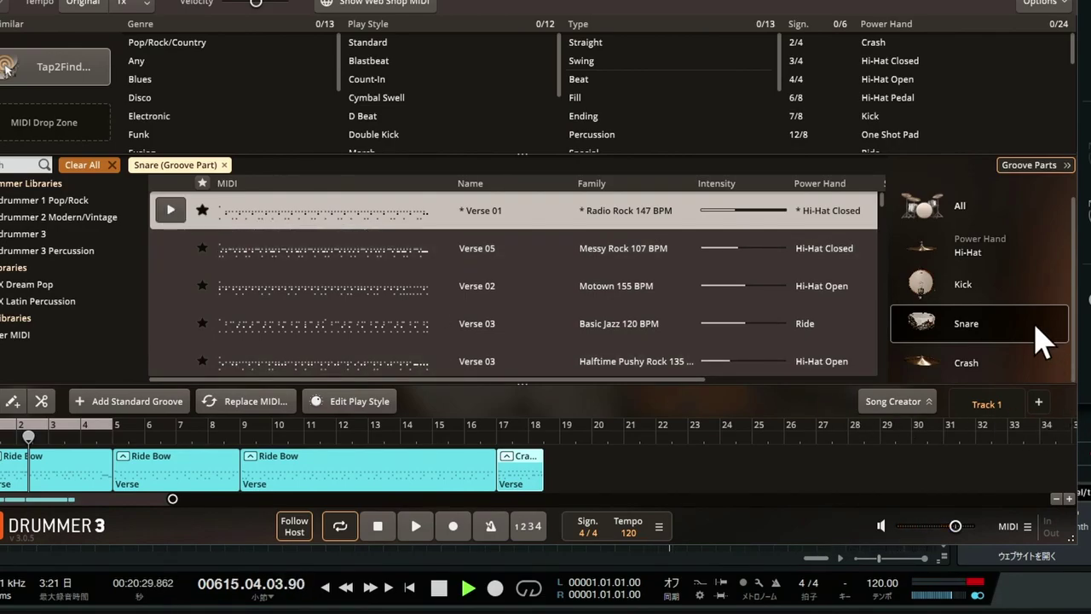
Add the Hi-Hat groove part of Verse 01 to the song track directly after the last block, at bar 18.5.
{"action": "left_click", "coordinate": [991, 255]}
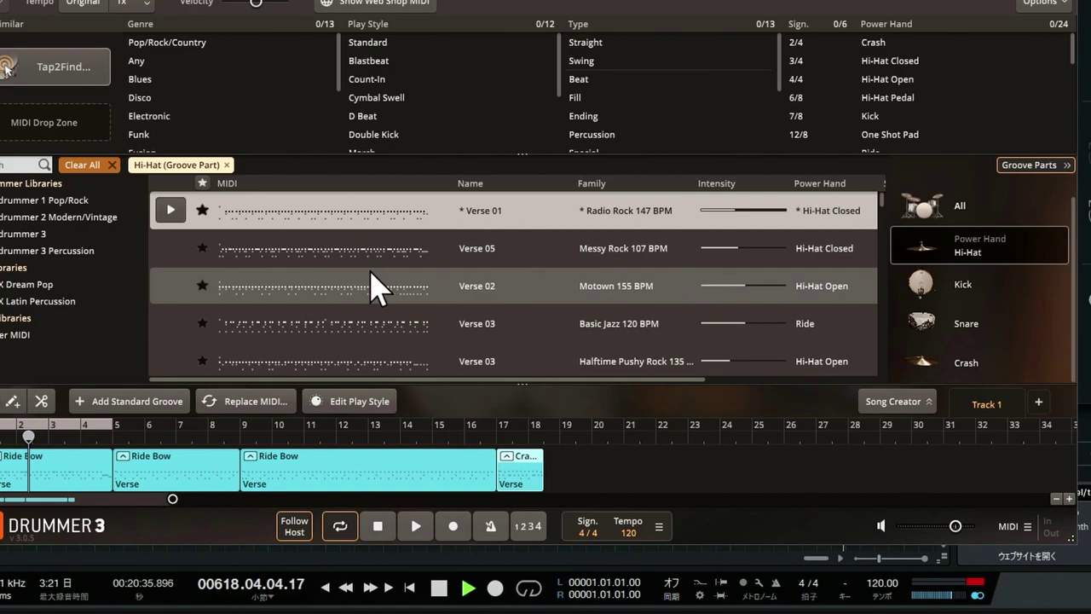
{"action": "left_click_drag", "start_coordinate": [336, 230], "coordinate": [293, 214]}
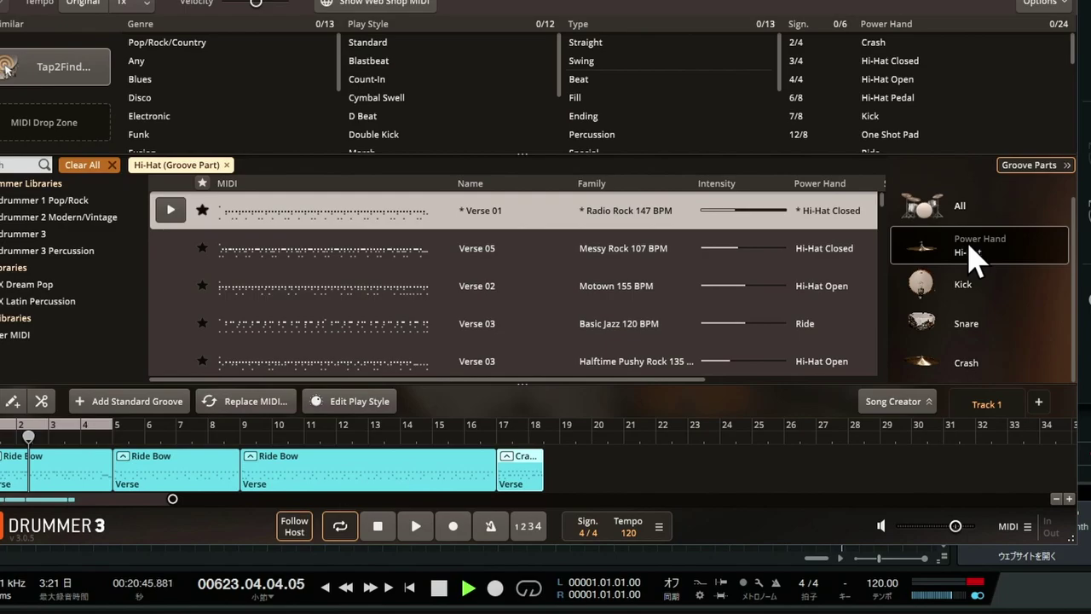
{"action": "left_click_drag", "start_coordinate": [971, 263], "coordinate": [553, 460]}
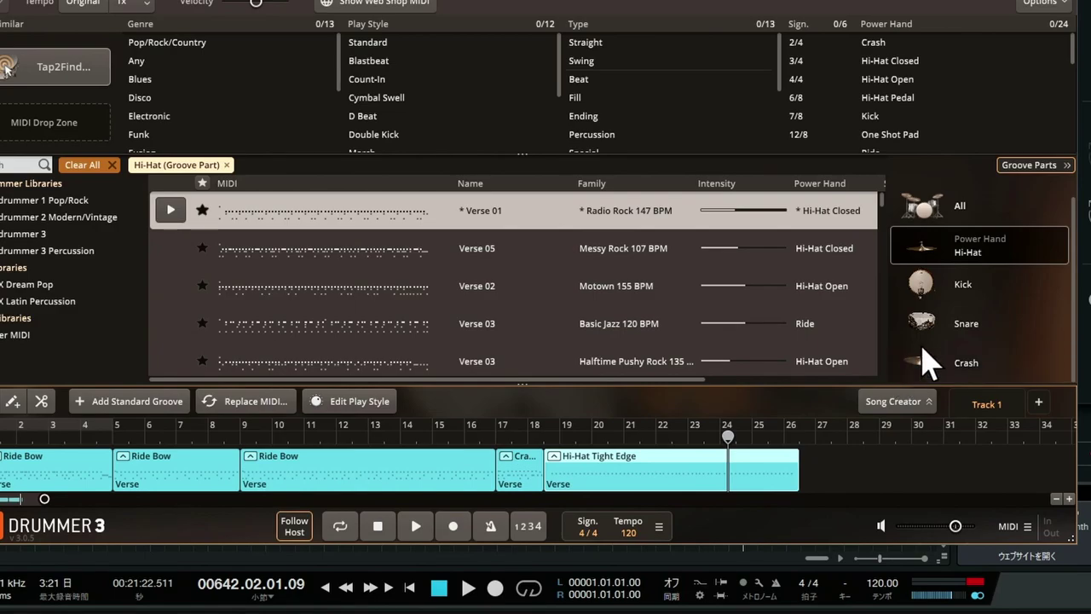
Layer the Kick groove part of Verse 01 onto the Hi-Hat Tight Edge block, aligned with the block's start.
{"action": "left_click", "coordinate": [969, 300]}
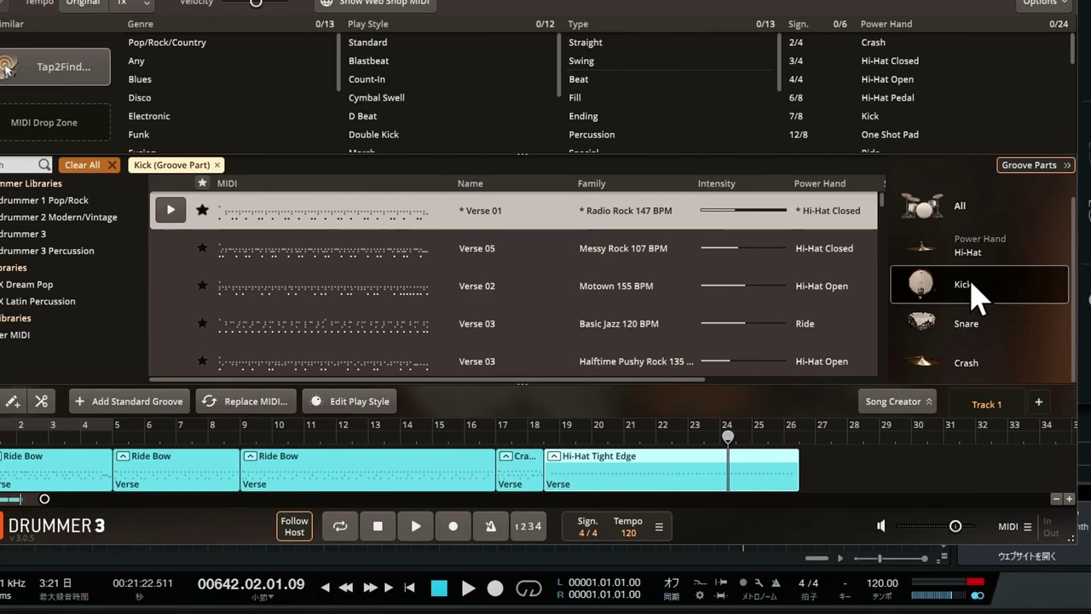
{"action": "left_click_drag", "start_coordinate": [954, 286], "coordinate": [553, 479]}
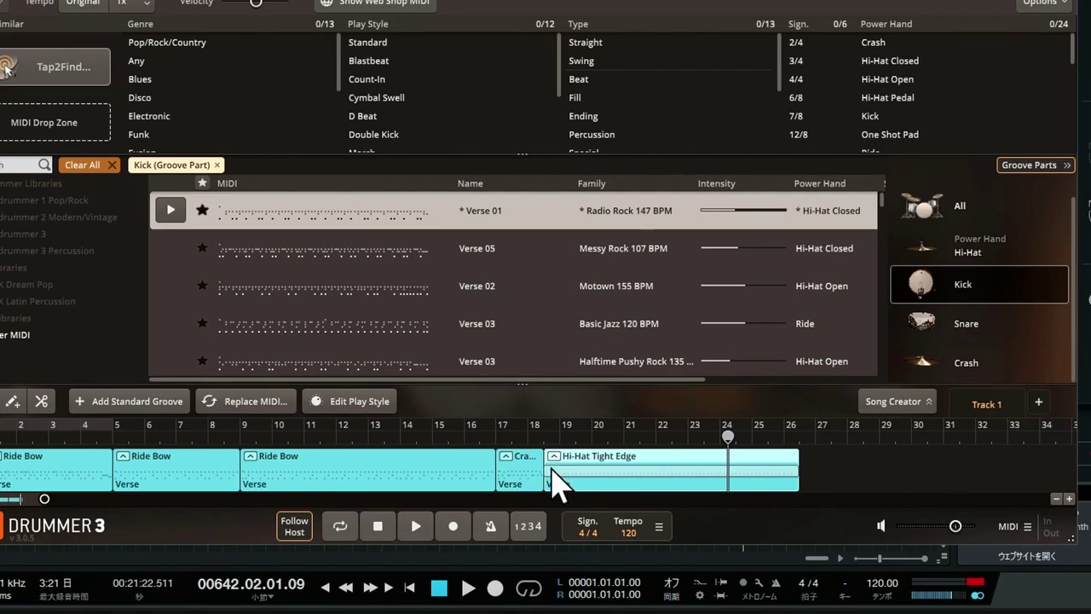
{"action": "left_click_drag", "start_coordinate": [553, 480], "coordinate": [556, 478]}
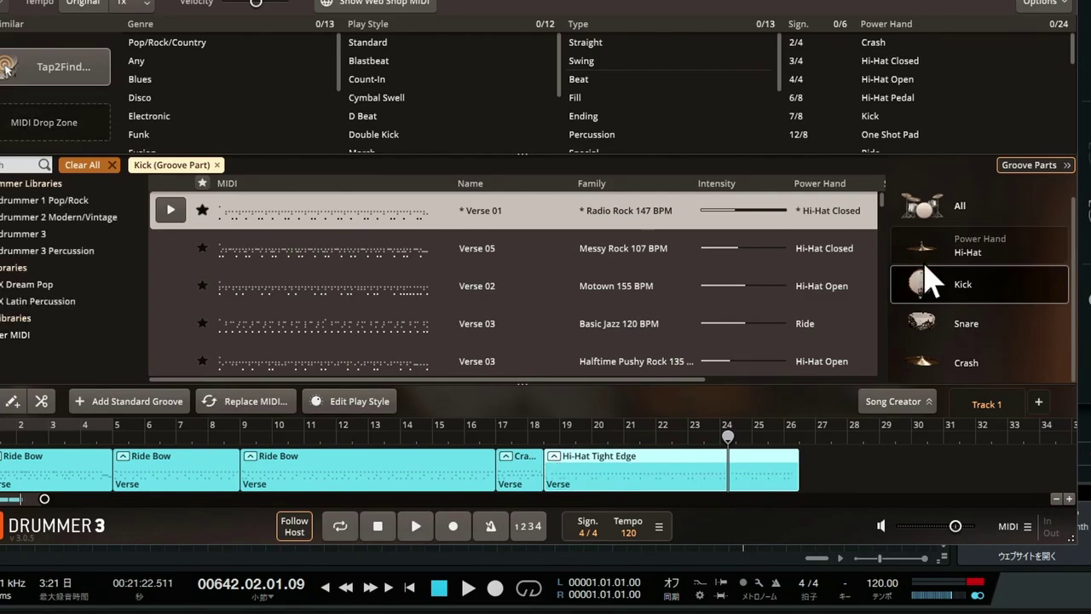
Play the song track from the start of the Hi-Hat Tight Edge block to hear the combined parts.
{"action": "left_click", "coordinate": [546, 452]}
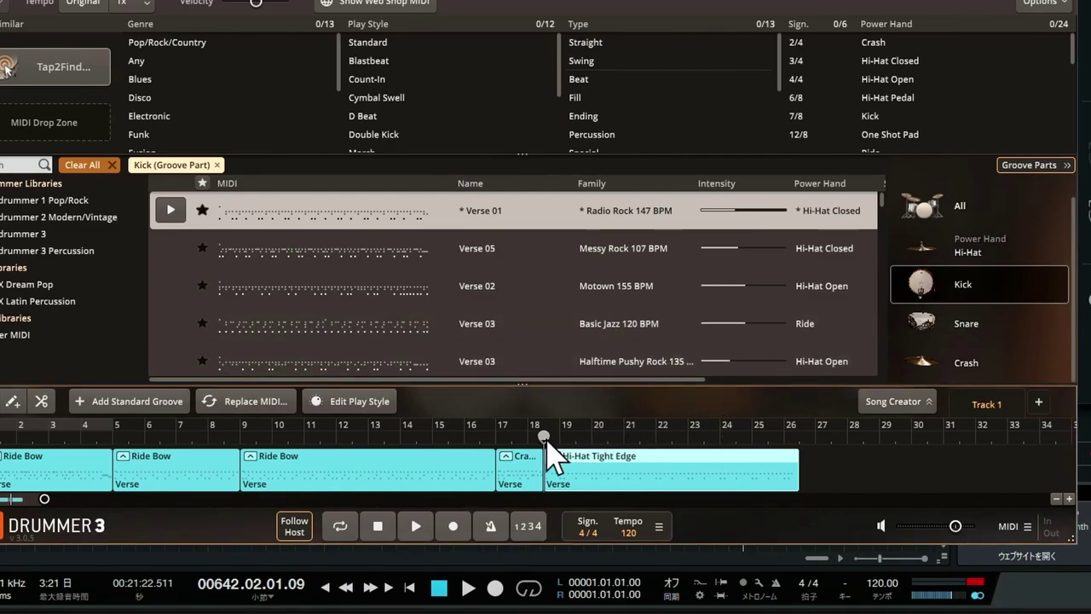
{"action": "key", "text": "space"}
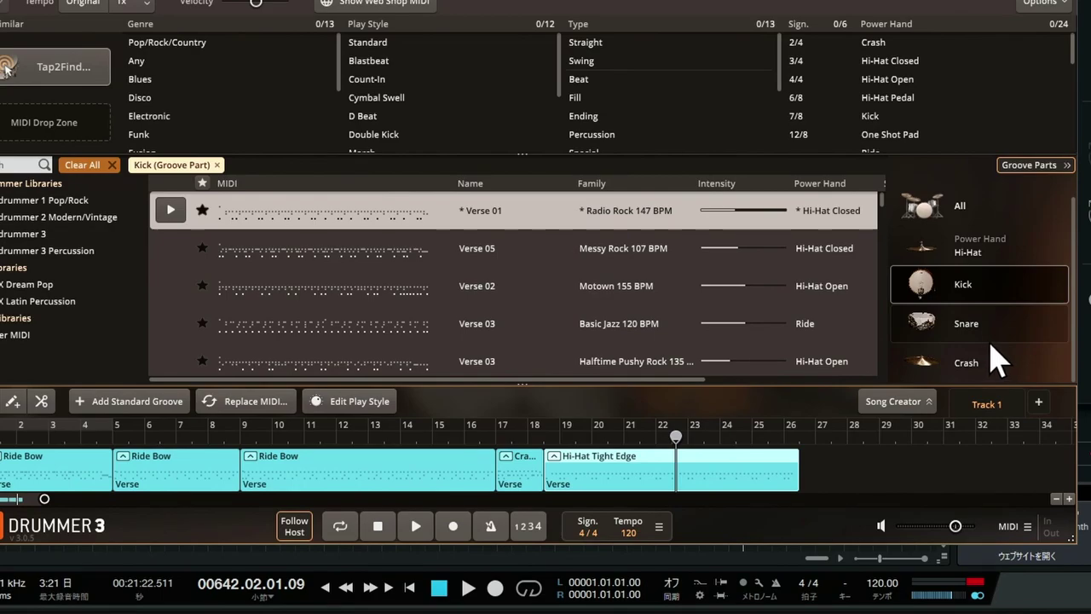
{"action": "left_click", "coordinate": [892, 474]}
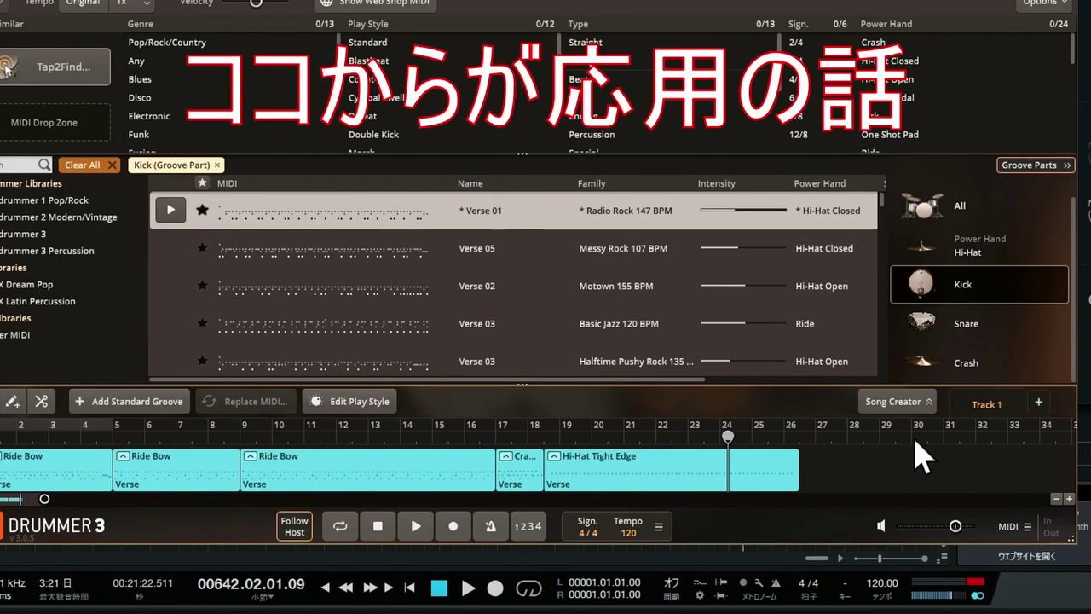
{"action": "key", "text": "space"}
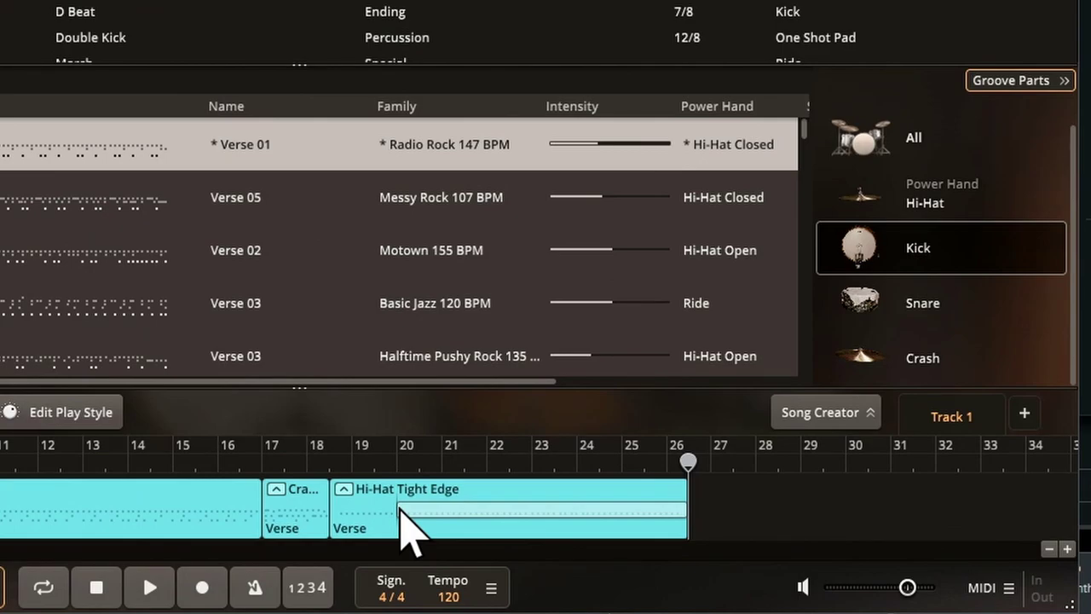
Layer the Kick part from bar 20 and the Snare part from bar 23.5 onto the Hi-Hat Tight Edge block.
{"action": "left_click", "coordinate": [399, 509]}
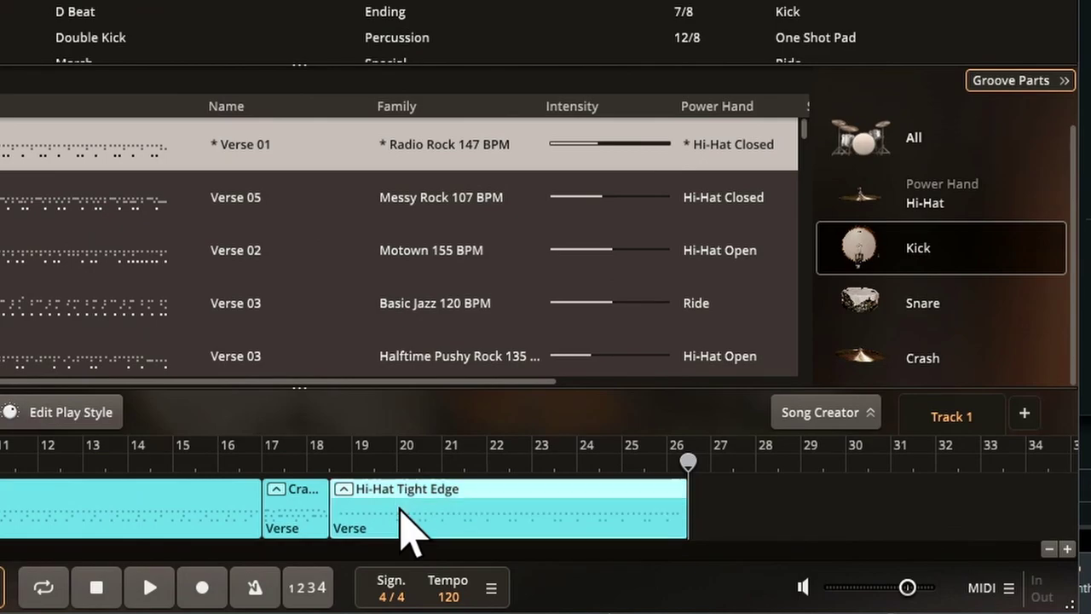
{"action": "left_click", "coordinate": [555, 460]}
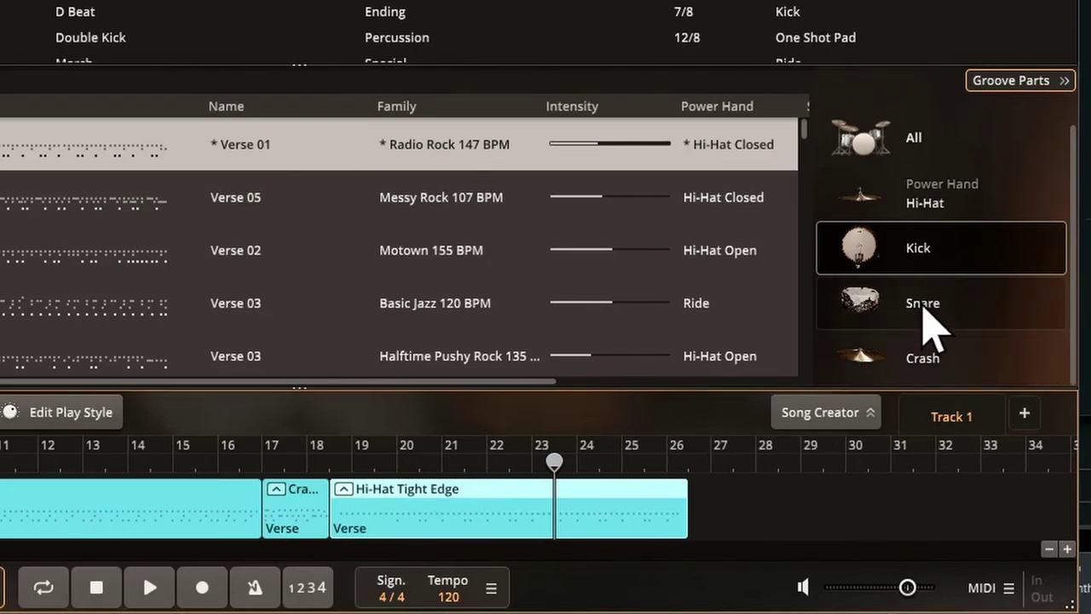
{"action": "left_click_drag", "start_coordinate": [924, 308], "coordinate": [556, 515]}
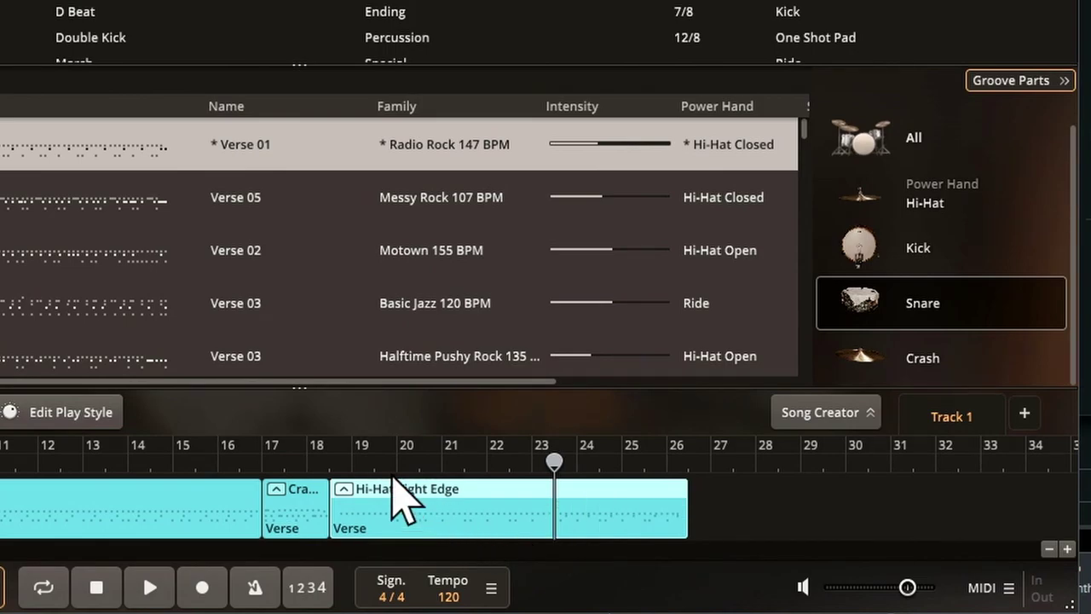
{"action": "left_click", "coordinate": [343, 456]}
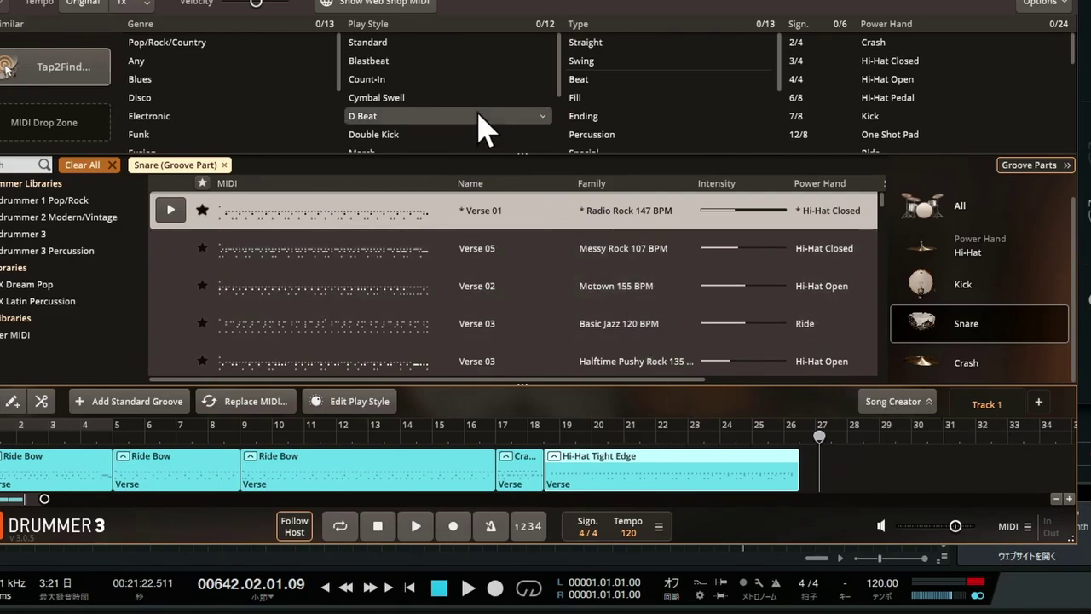
Mute the Ride notes in bars 3 and 4 of the first Ride Bow block in the grid editor and return to the drum kit view.
{"action": "left_click", "coordinate": [508, 3]}
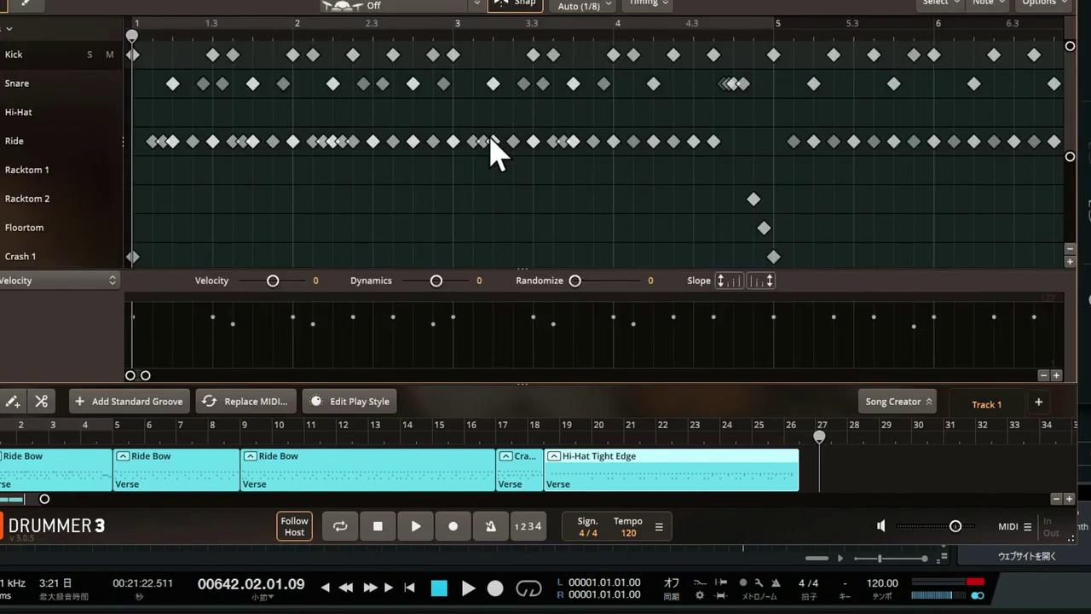
{"action": "left_click_drag", "start_coordinate": [459, 183], "coordinate": [732, 128]}
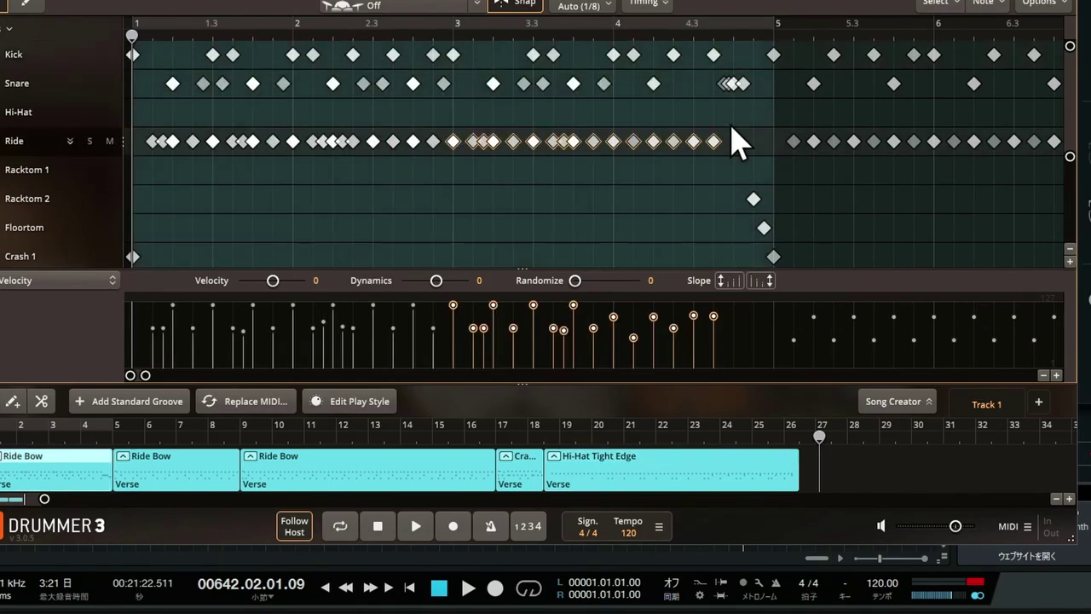
{"action": "right_click", "coordinate": [655, 145]}
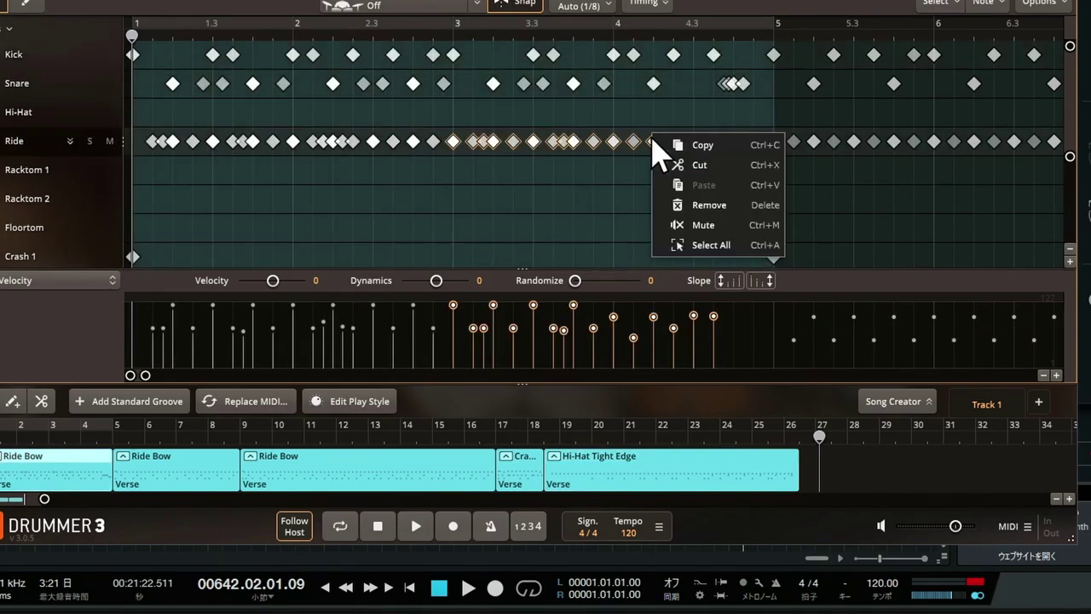
{"action": "left_click", "coordinate": [691, 230]}
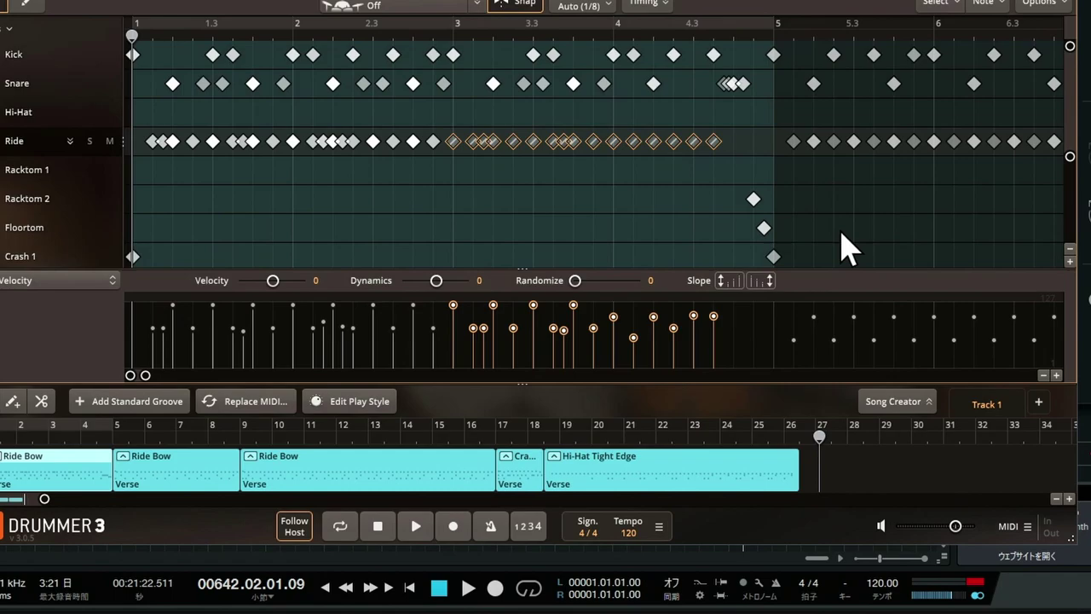
{"action": "key", "text": "e"}
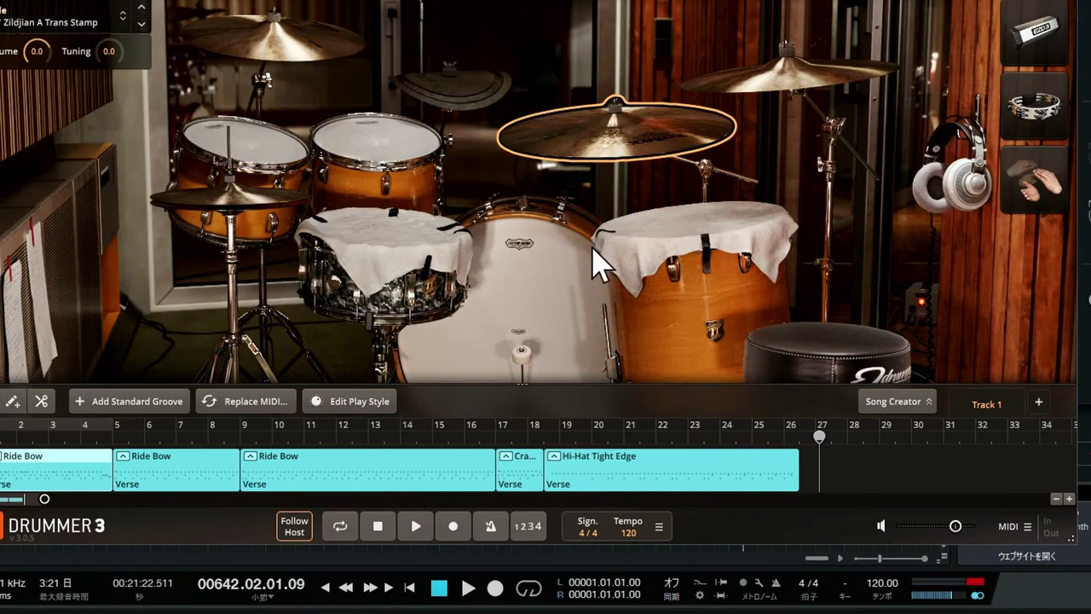